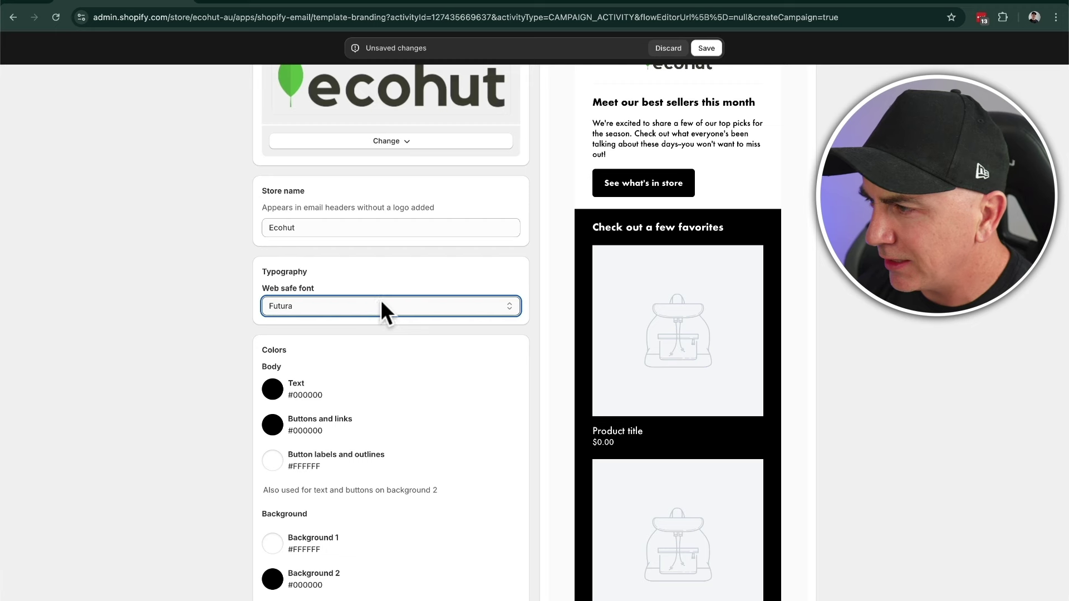
Review the branding settings and the example email, including its heading, intro text, body, background and footer colors
{"action": "scroll", "coordinate": [511, 320], "scroll_direction": "up", "scroll_amount": 3}
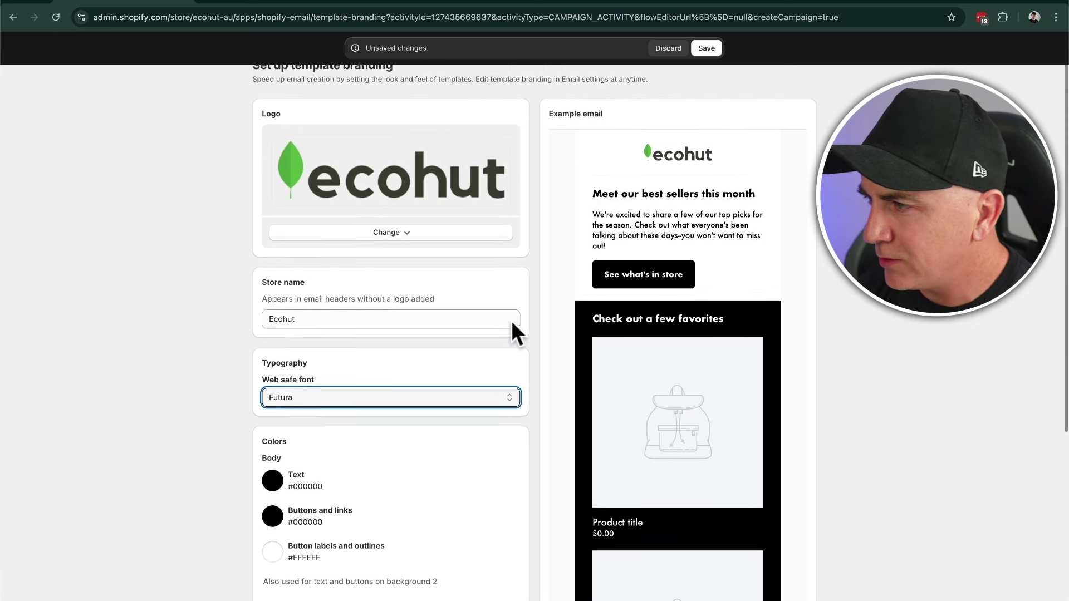
{"action": "left_click_drag", "start_coordinate": [593, 197], "coordinate": [724, 192]}
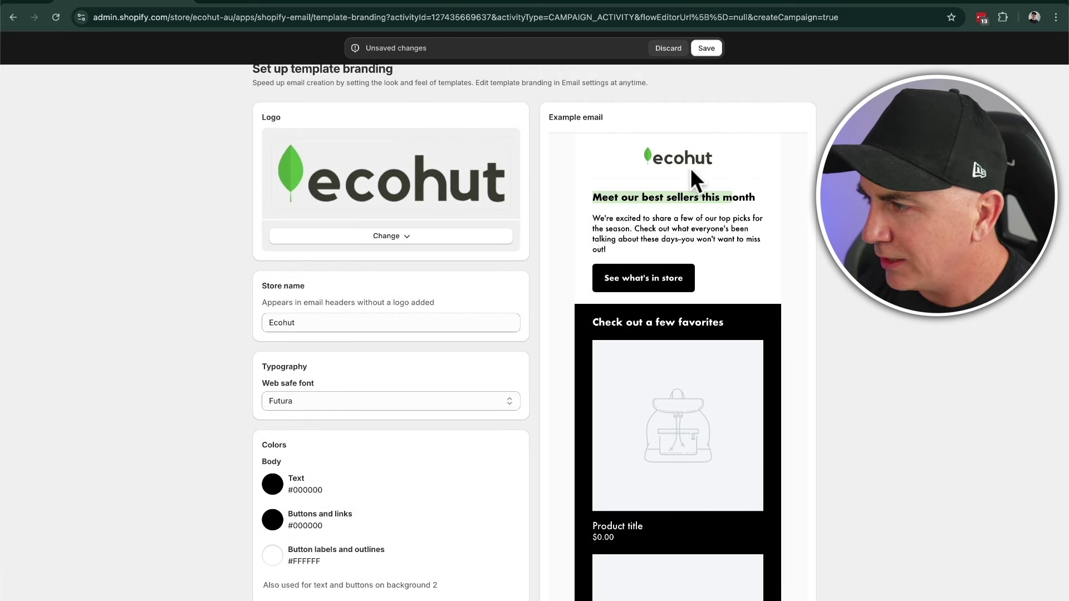
{"action": "left_click_drag", "start_coordinate": [597, 218], "coordinate": [632, 256]}
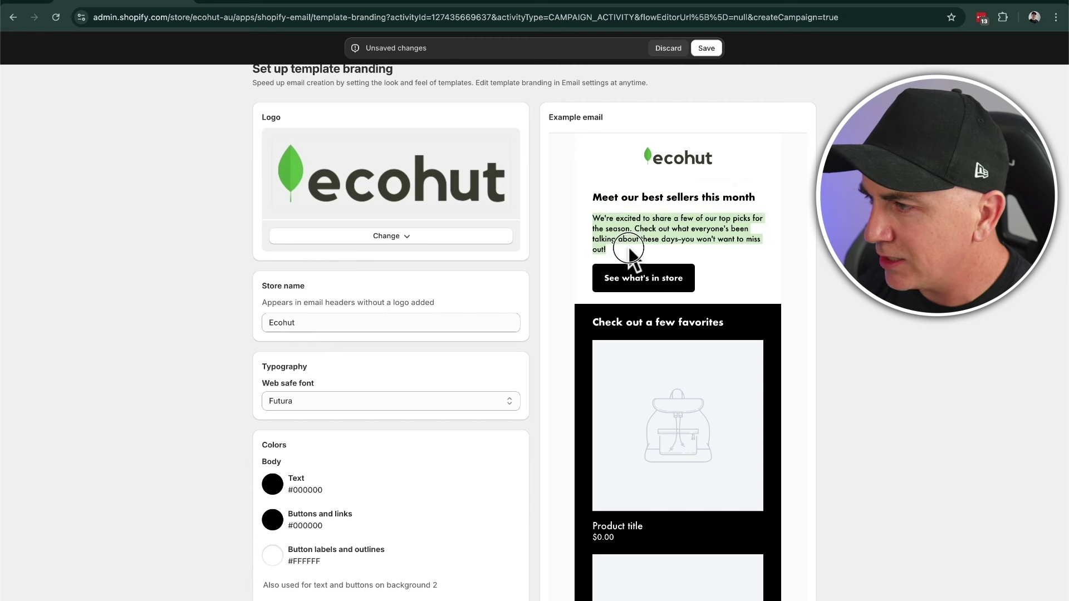
{"action": "left_click", "coordinate": [628, 248]}
{"action": "scroll", "coordinate": [430, 362], "scroll_direction": "down", "scroll_amount": 3}
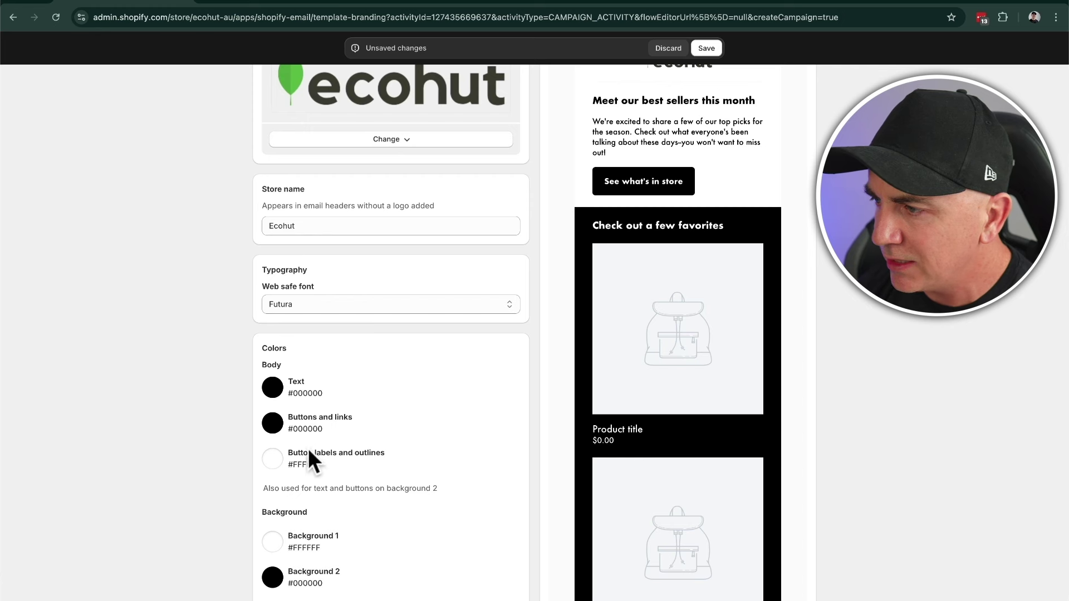
{"action": "scroll", "coordinate": [592, 418], "scroll_direction": "down", "scroll_amount": 5}
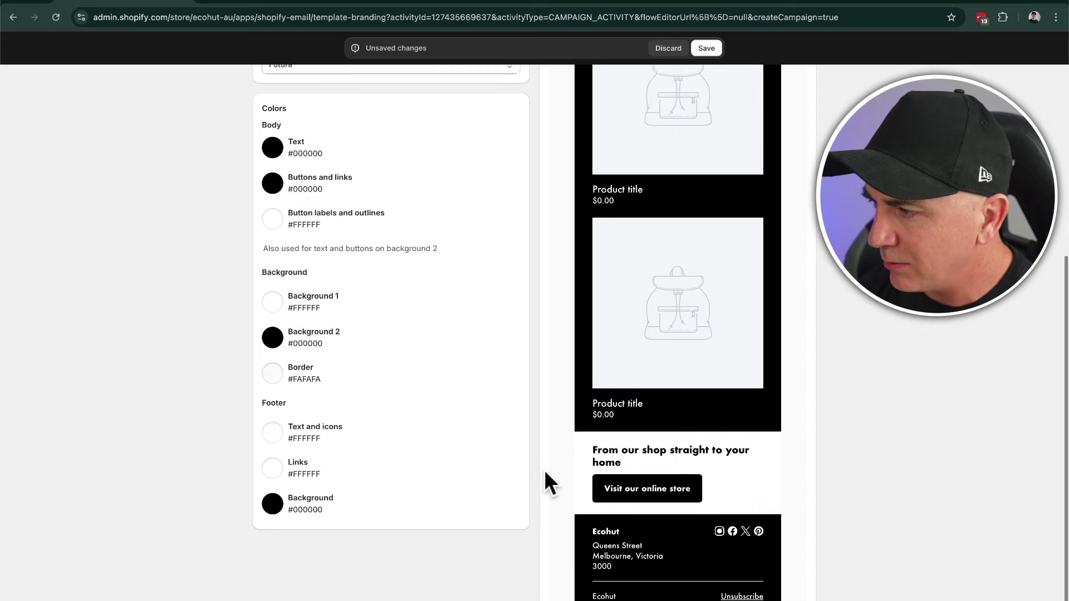
{"action": "scroll", "coordinate": [438, 431], "scroll_direction": "up", "scroll_amount": 6}
{"action": "scroll", "coordinate": [438, 431], "scroll_direction": "down", "scroll_amount": 3}
{"action": "scroll", "coordinate": [441, 434], "scroll_direction": "up", "scroll_amount": 3}
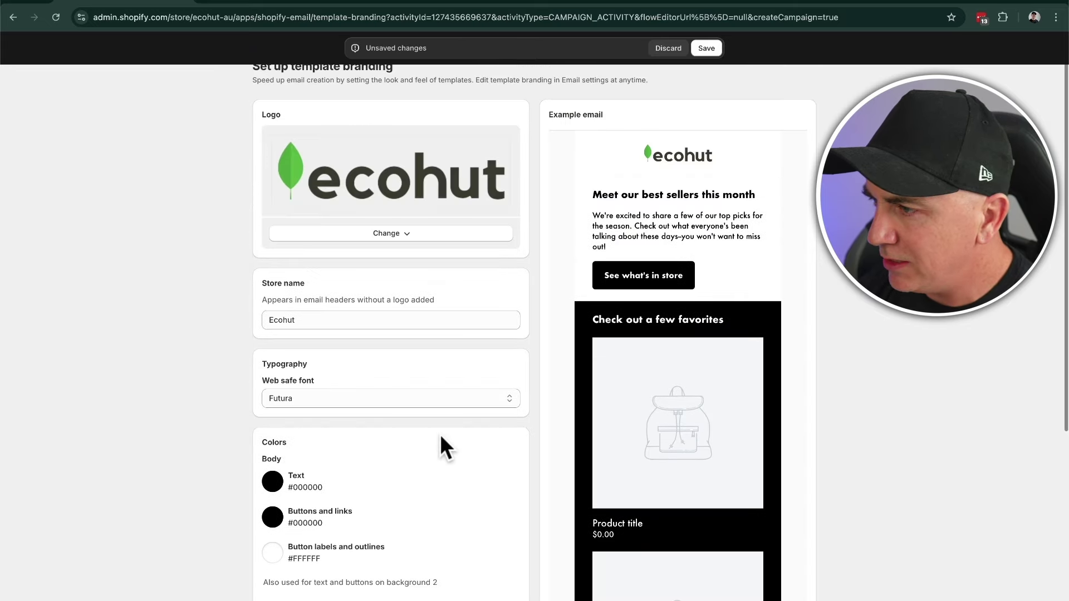
{"action": "scroll", "coordinate": [432, 433], "scroll_direction": "down", "scroll_amount": 1}
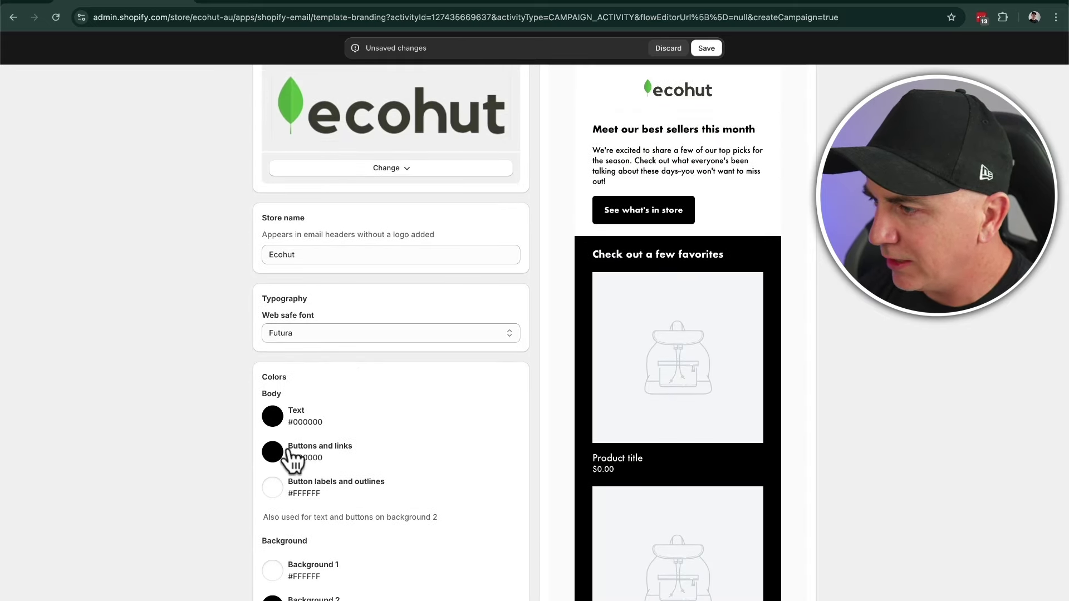
Set the Background 2 color of the email branding to green #109335
{"action": "scroll", "coordinate": [290, 451], "scroll_direction": "down", "scroll_amount": 2}
{"action": "left_click", "coordinate": [281, 496]}
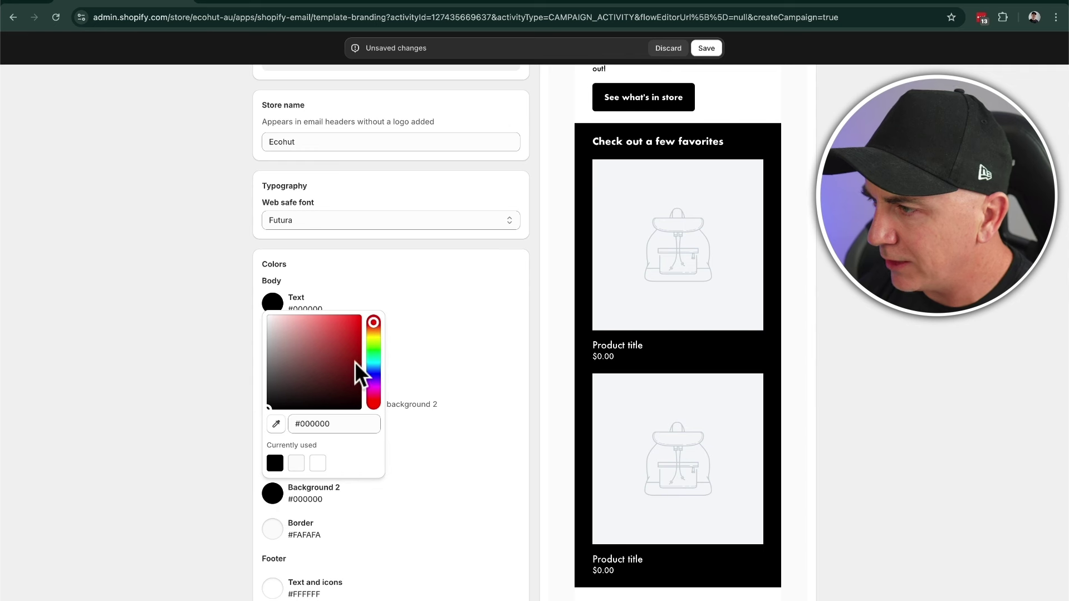
{"action": "left_click_drag", "start_coordinate": [373, 393], "coordinate": [350, 317]}
{"action": "left_click", "coordinate": [353, 309]}
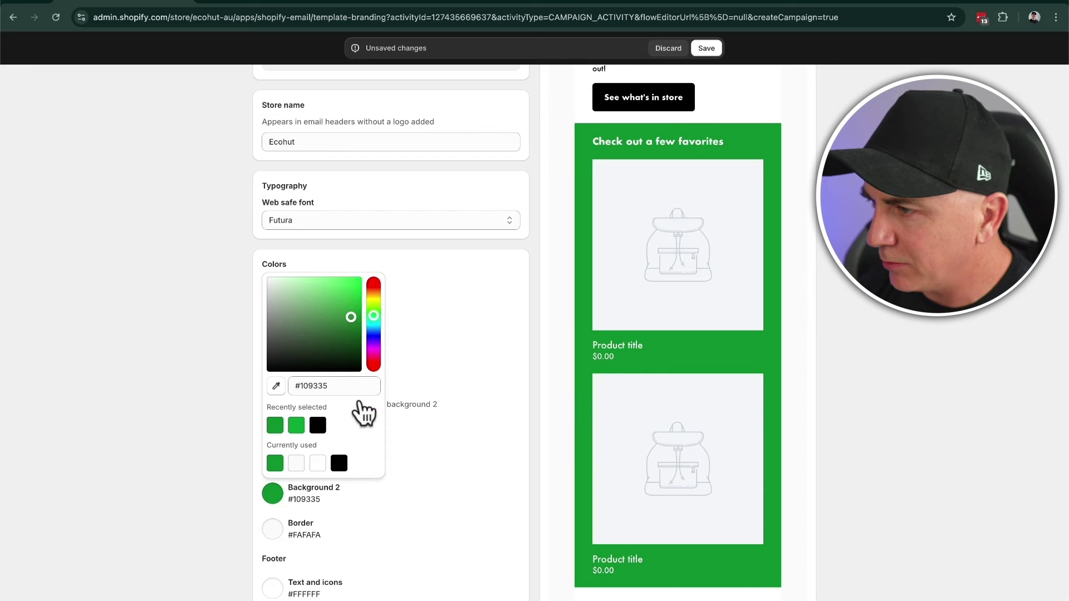
{"action": "left_click", "coordinate": [444, 365]}
Check the recolored example email, save the template branding and continue to the email template gallery
{"action": "scroll", "coordinate": [592, 382], "scroll_direction": "up", "scroll_amount": 5}
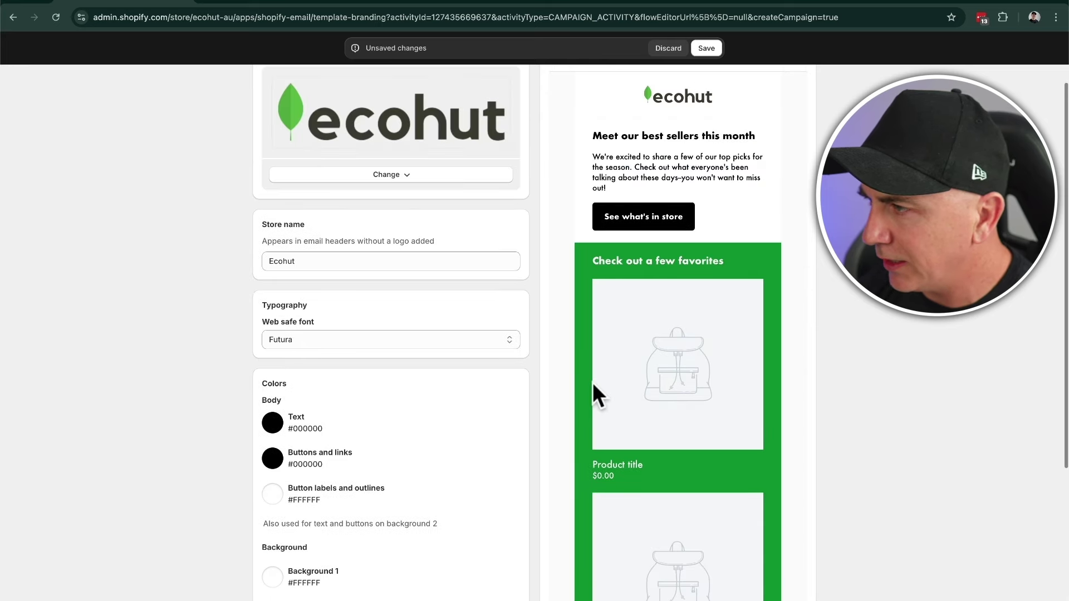
{"action": "scroll", "coordinate": [592, 381], "scroll_direction": "down", "scroll_amount": 5}
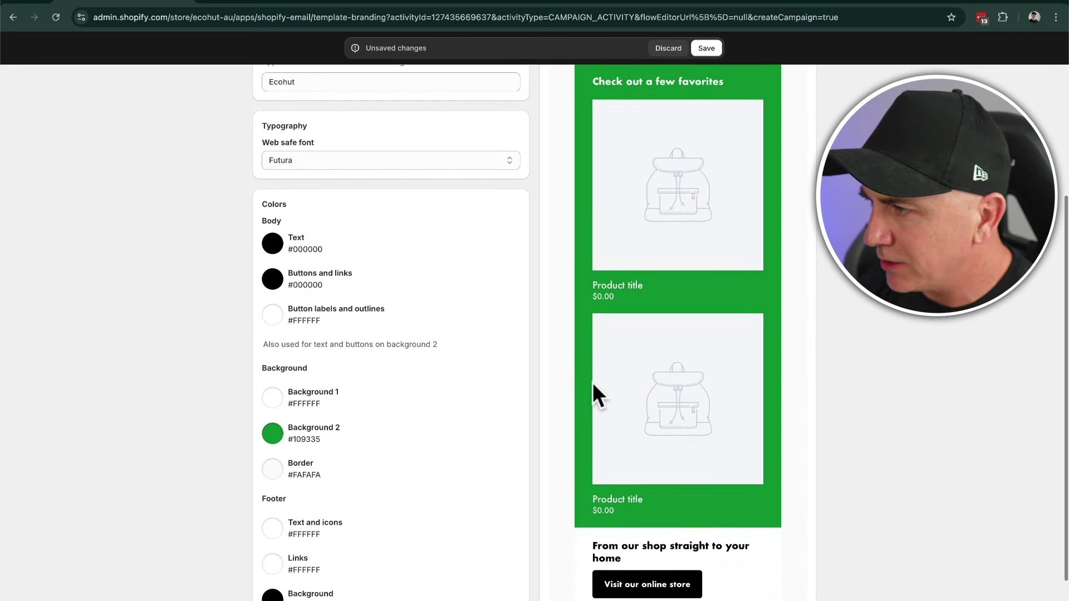
{"action": "scroll", "coordinate": [591, 373], "scroll_direction": "down", "scroll_amount": 2}
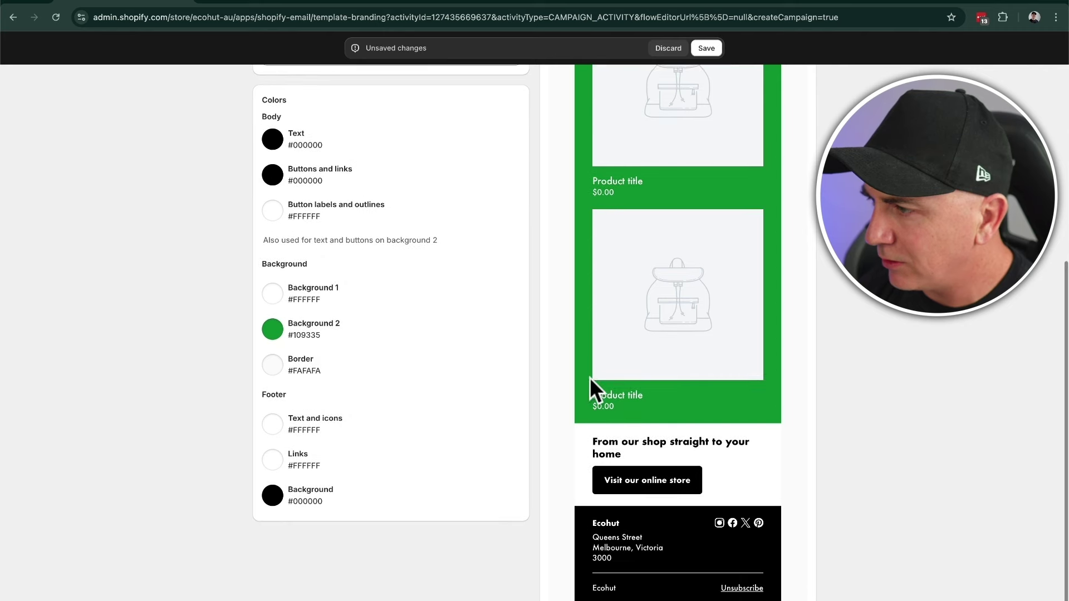
{"action": "scroll", "coordinate": [429, 384], "scroll_direction": "up", "scroll_amount": 5}
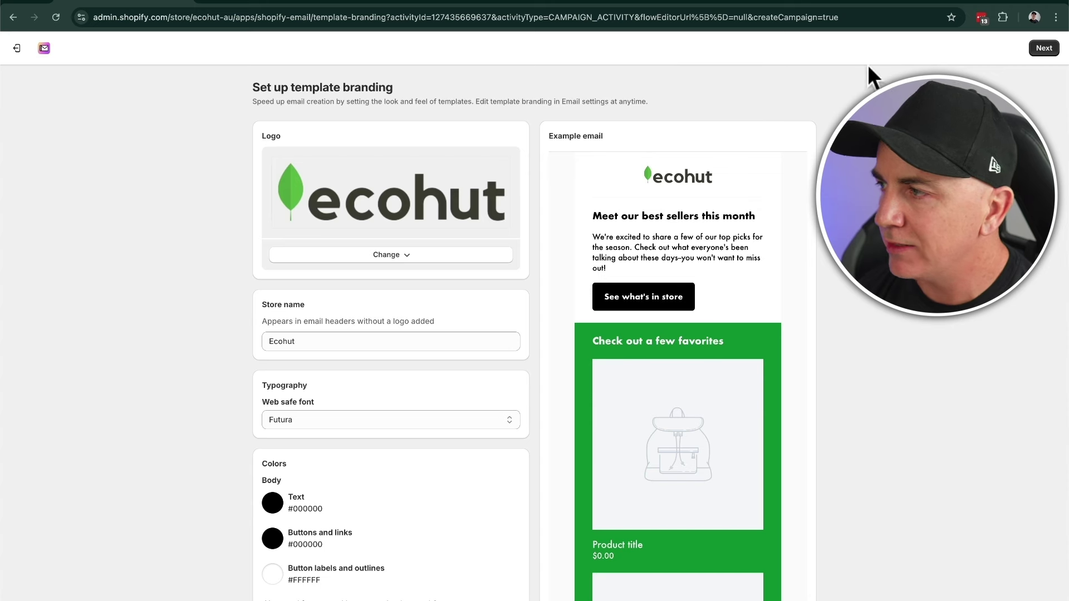
{"action": "left_click", "coordinate": [1039, 48]}
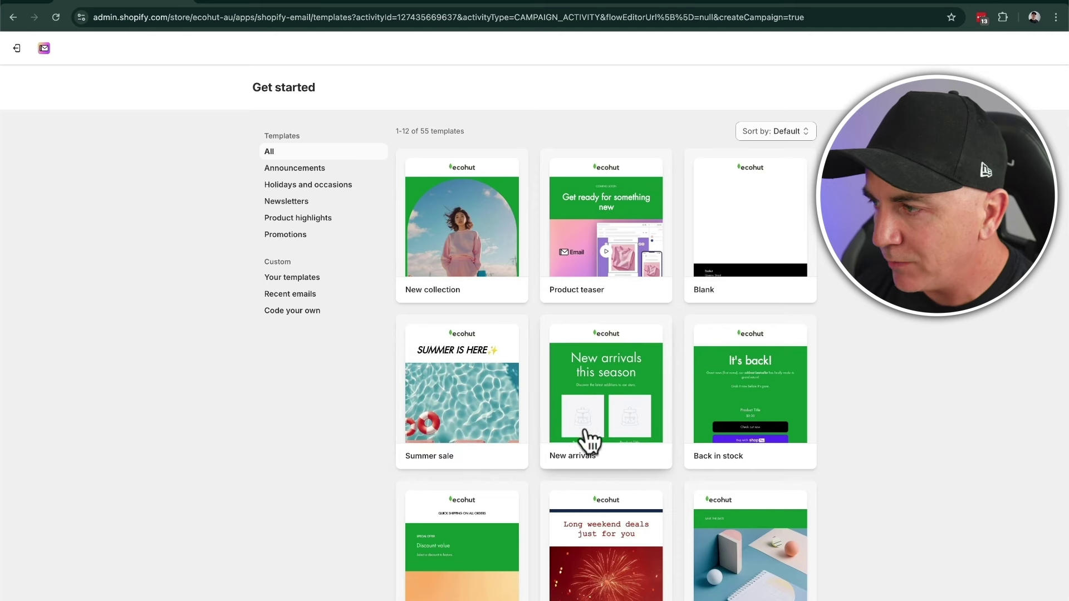
Browse the first two pages of email templates and return to the first page
{"action": "scroll", "coordinate": [749, 433], "scroll_direction": "down", "scroll_amount": 3}
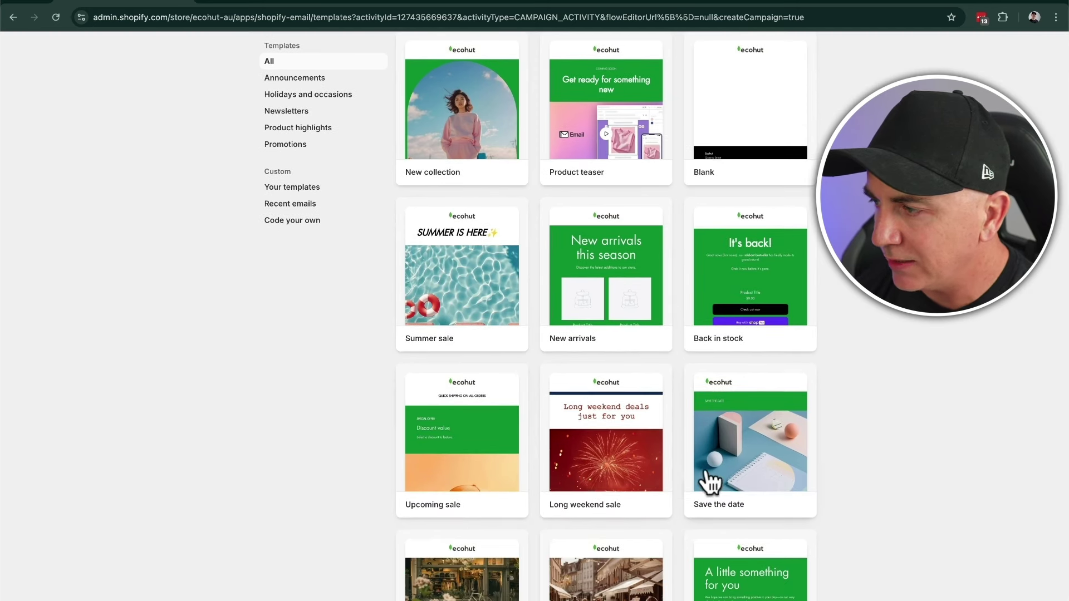
{"action": "scroll", "coordinate": [718, 479], "scroll_direction": "down", "scroll_amount": 2}
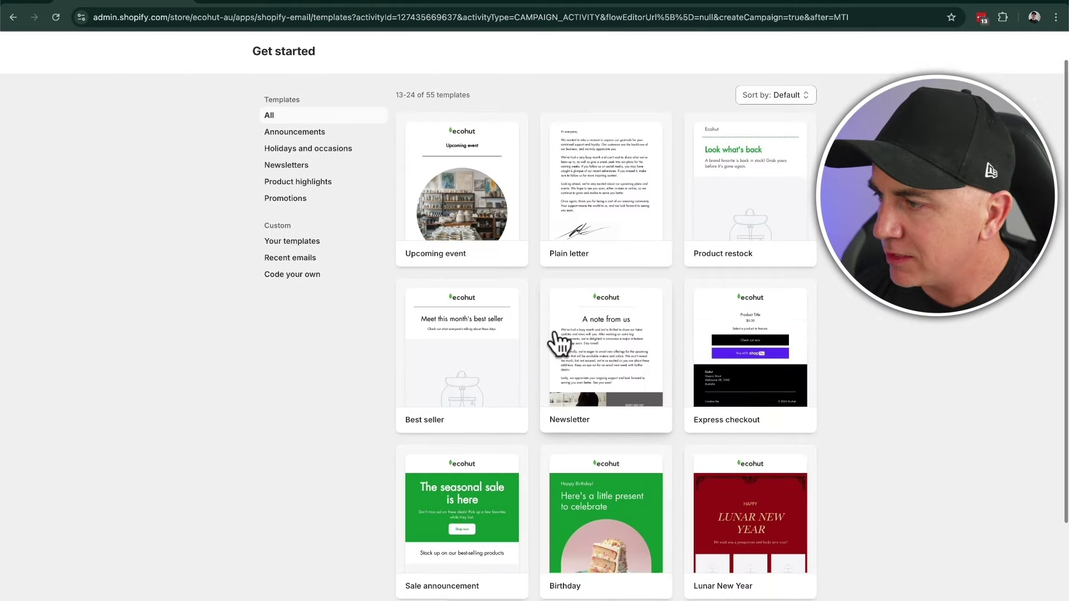
{"action": "scroll", "coordinate": [556, 341], "scroll_direction": "down", "scroll_amount": 4}
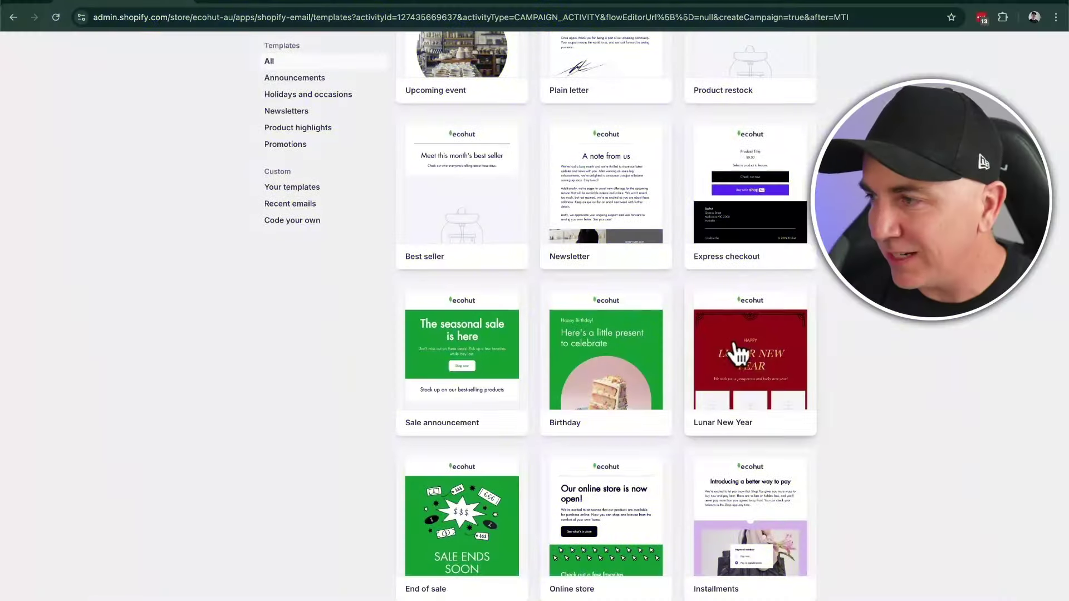
{"action": "scroll", "coordinate": [734, 353], "scroll_direction": "up", "scroll_amount": 4}
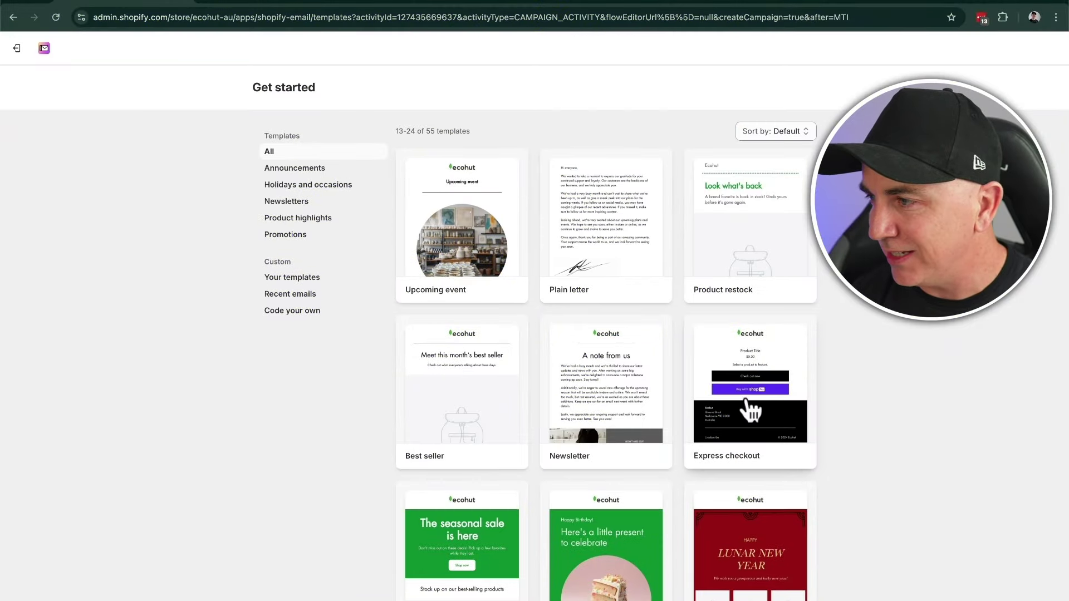
{"action": "scroll", "coordinate": [543, 429], "scroll_direction": "down", "scroll_amount": 4}
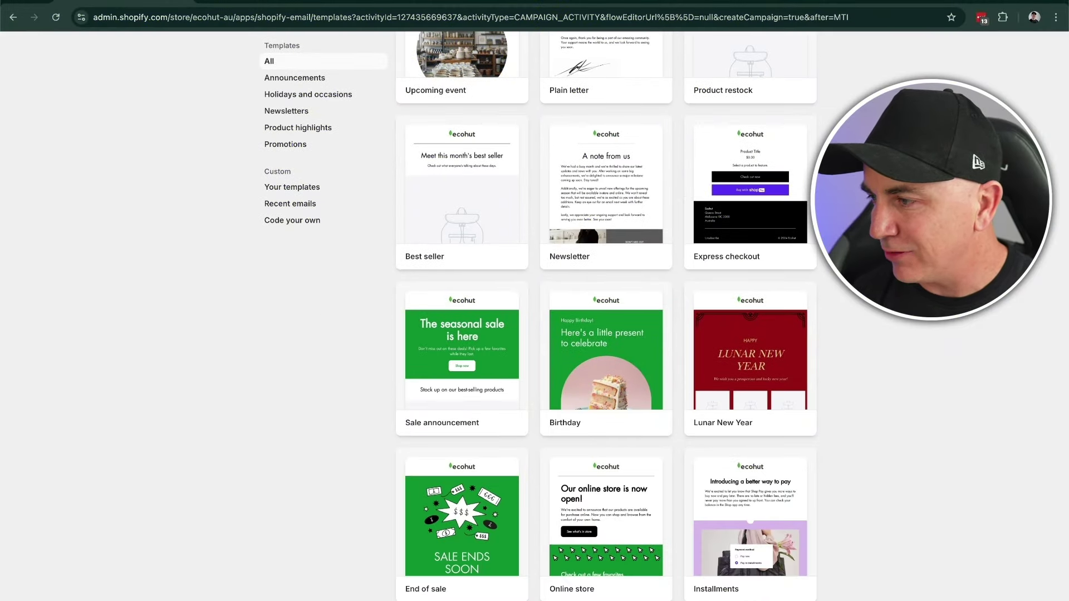
{"action": "key", "text": "j"}
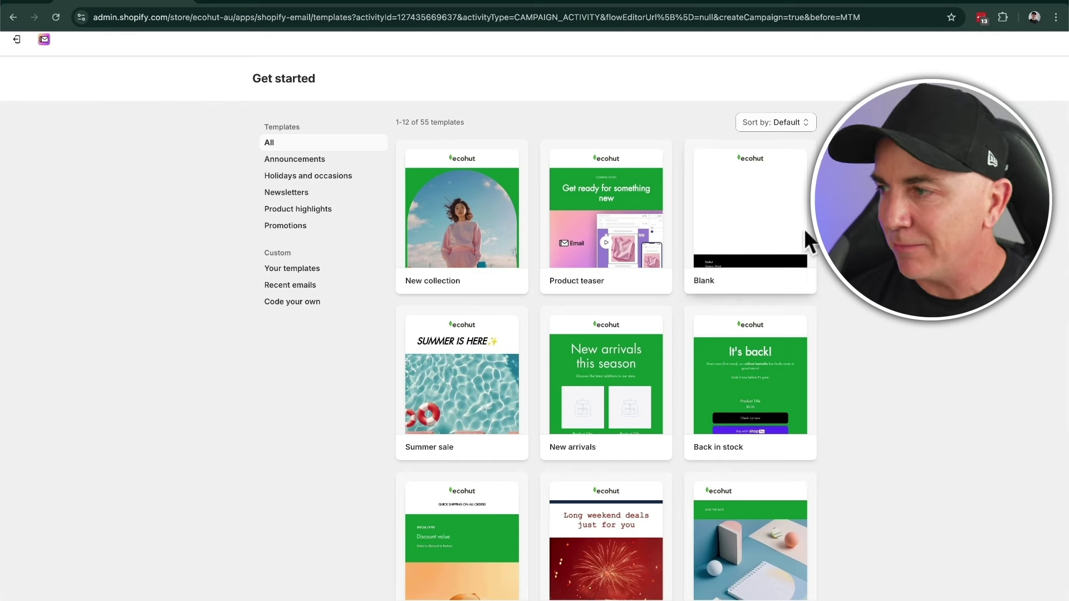
{"action": "scroll", "coordinate": [806, 233], "scroll_direction": "down", "scroll_amount": 2}
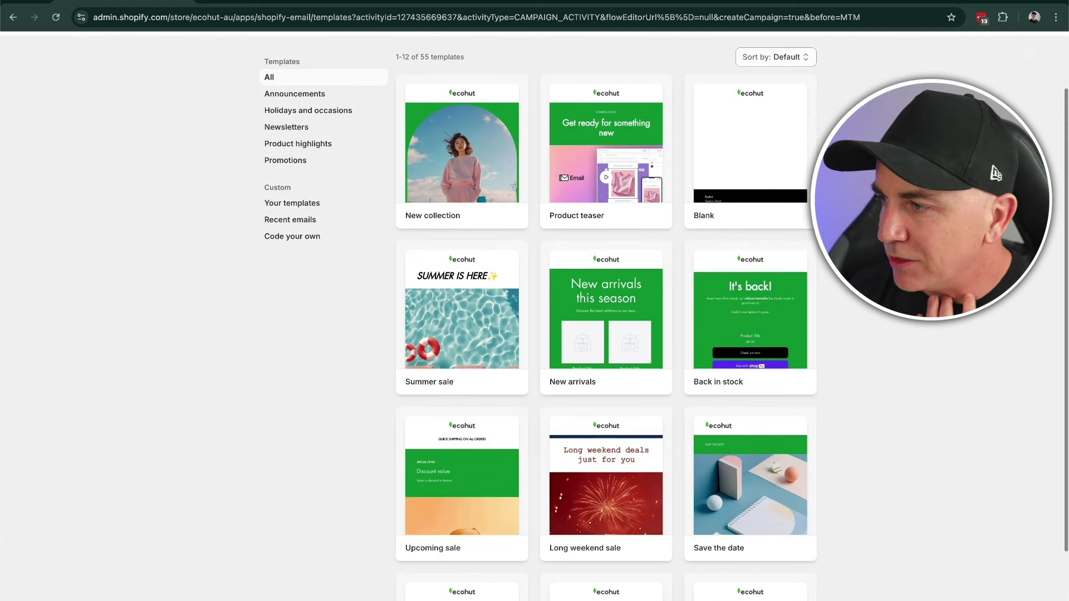
Preview the New arrivals template through its product sections and select it for the campaign
{"action": "left_click", "coordinate": [604, 300]}
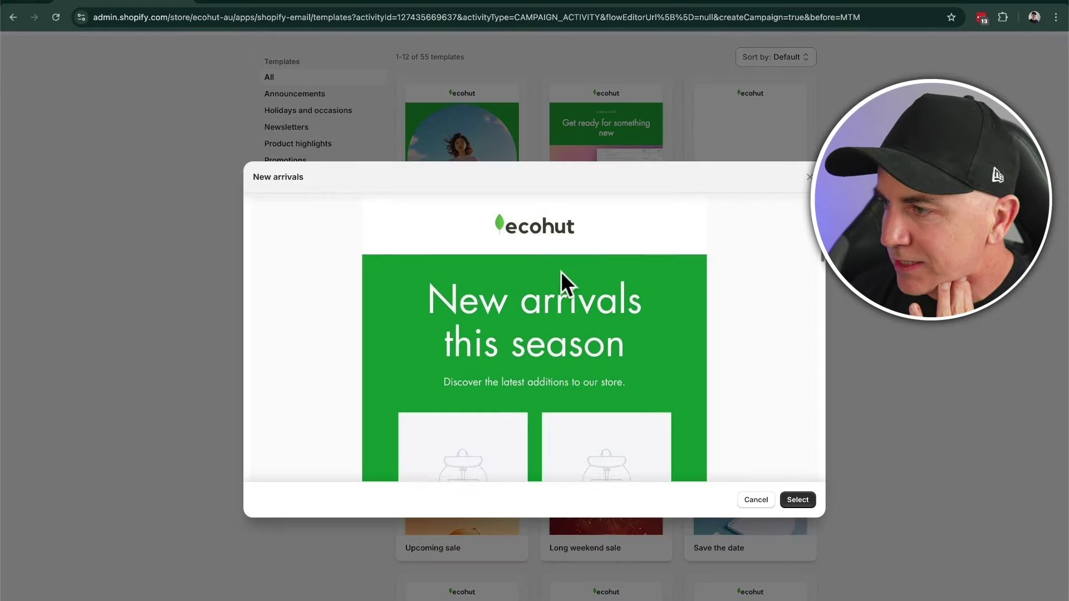
{"action": "scroll", "coordinate": [559, 272], "scroll_direction": "down", "scroll_amount": 3}
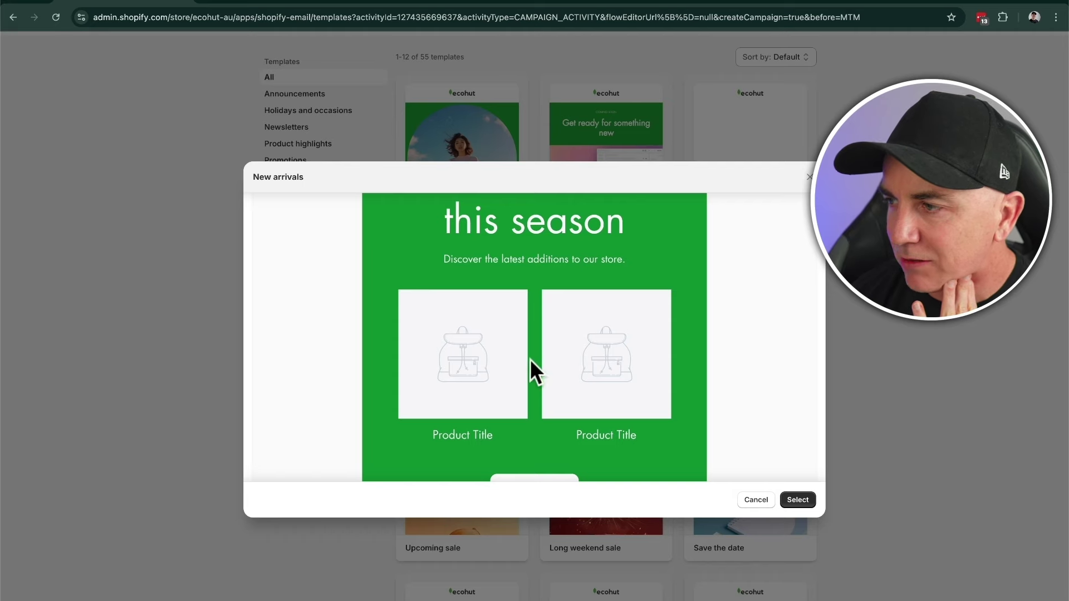
{"action": "scroll", "coordinate": [532, 367], "scroll_direction": "down", "scroll_amount": 10}
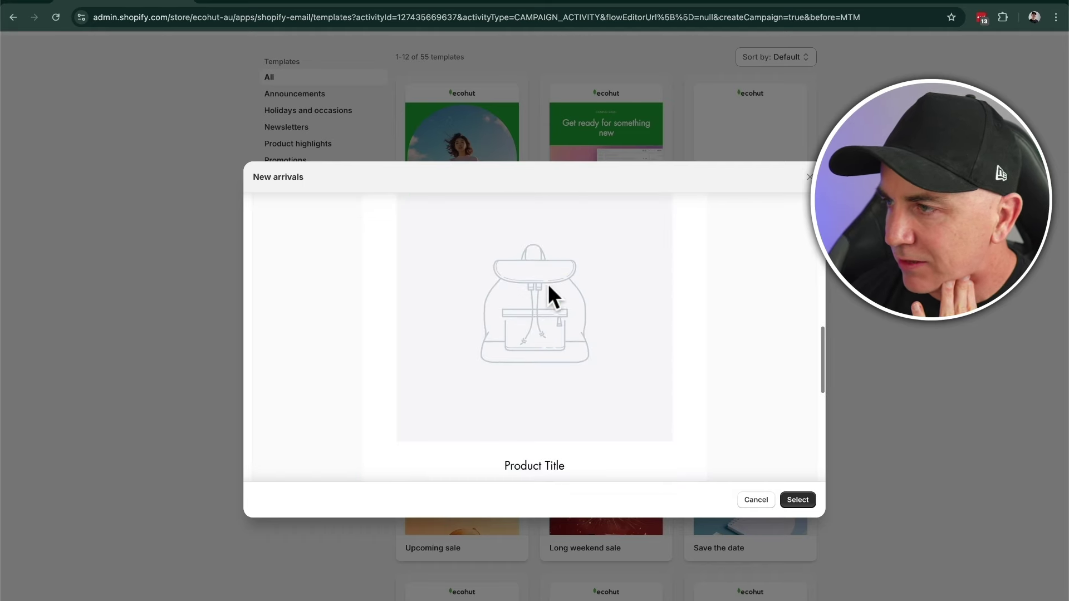
{"action": "left_click", "coordinate": [798, 500]}
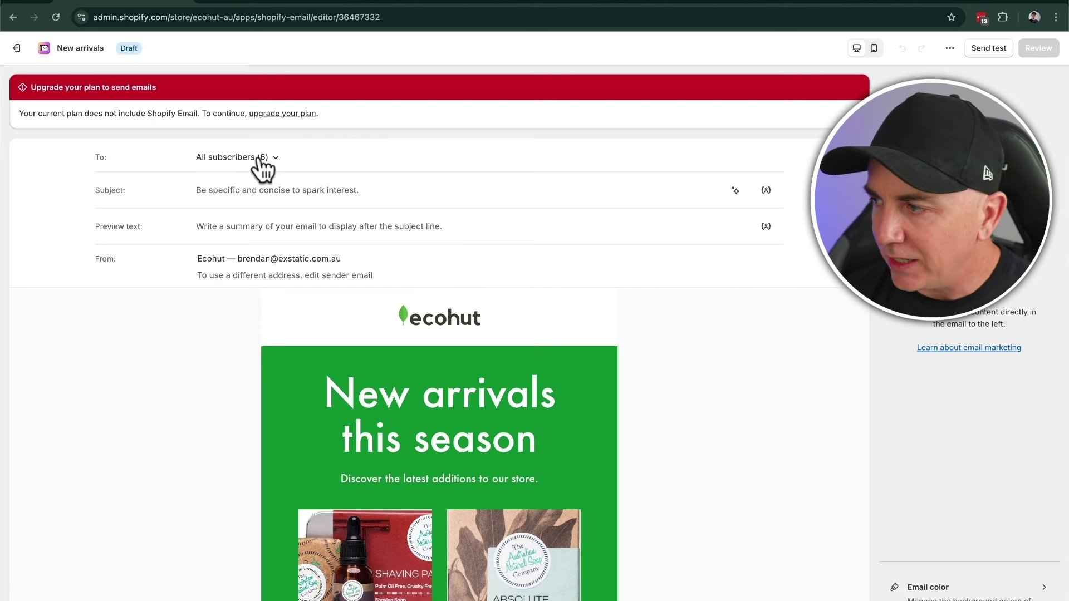
Look over the email draft, go from its recipient options to the customer segments and start a new segment
{"action": "scroll", "coordinate": [403, 445], "scroll_direction": "down", "scroll_amount": 1}
{"action": "scroll", "coordinate": [405, 450], "scroll_direction": "down", "scroll_amount": 3}
{"action": "scroll", "coordinate": [405, 453], "scroll_direction": "up", "scroll_amount": 4}
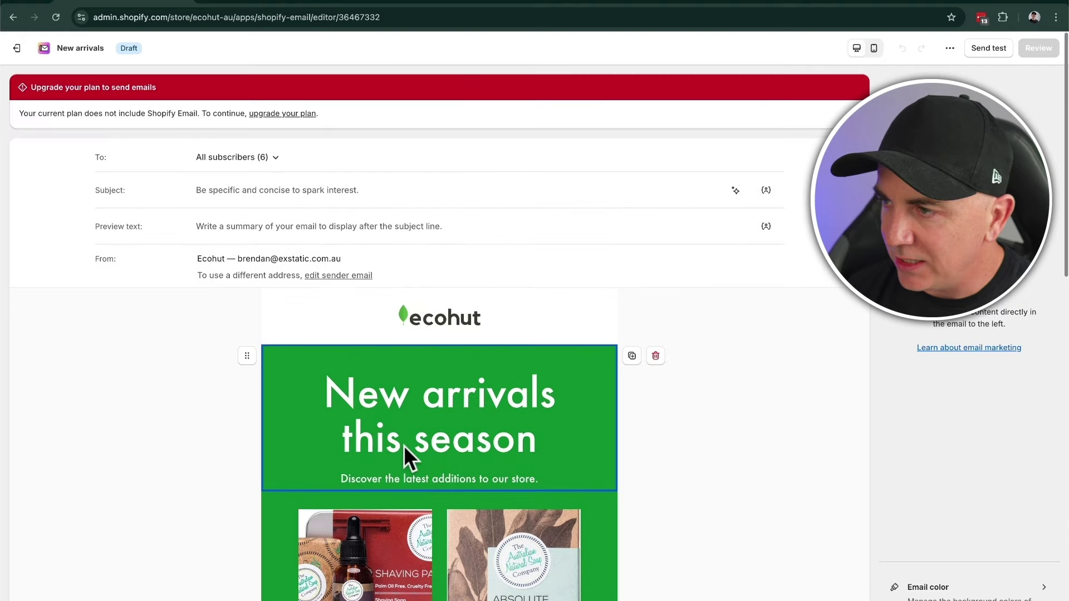
{"action": "left_click", "coordinate": [231, 159]}
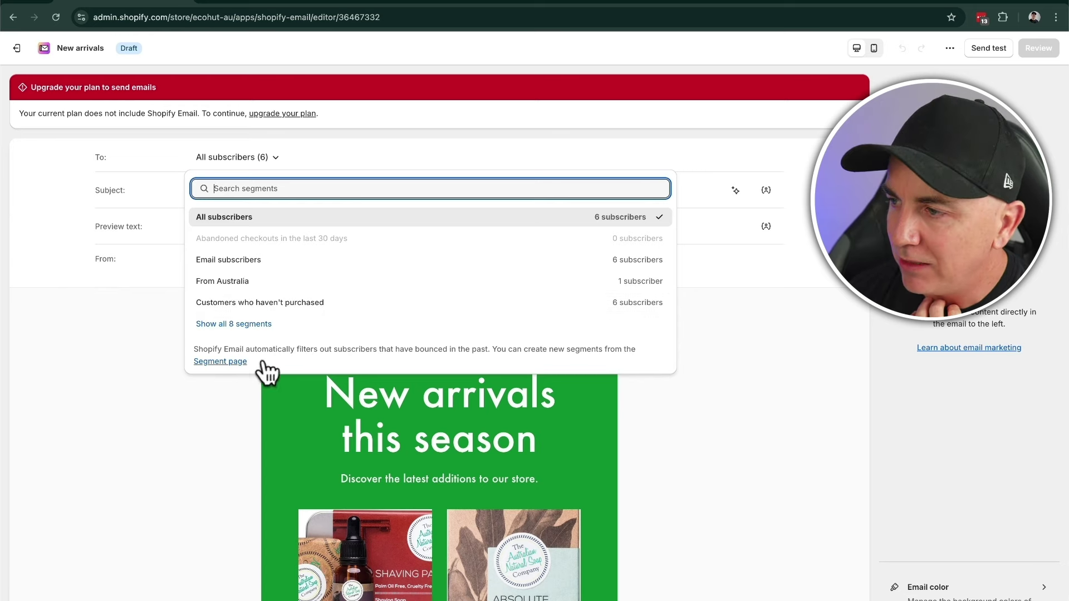
{"action": "left_click", "coordinate": [232, 362]}
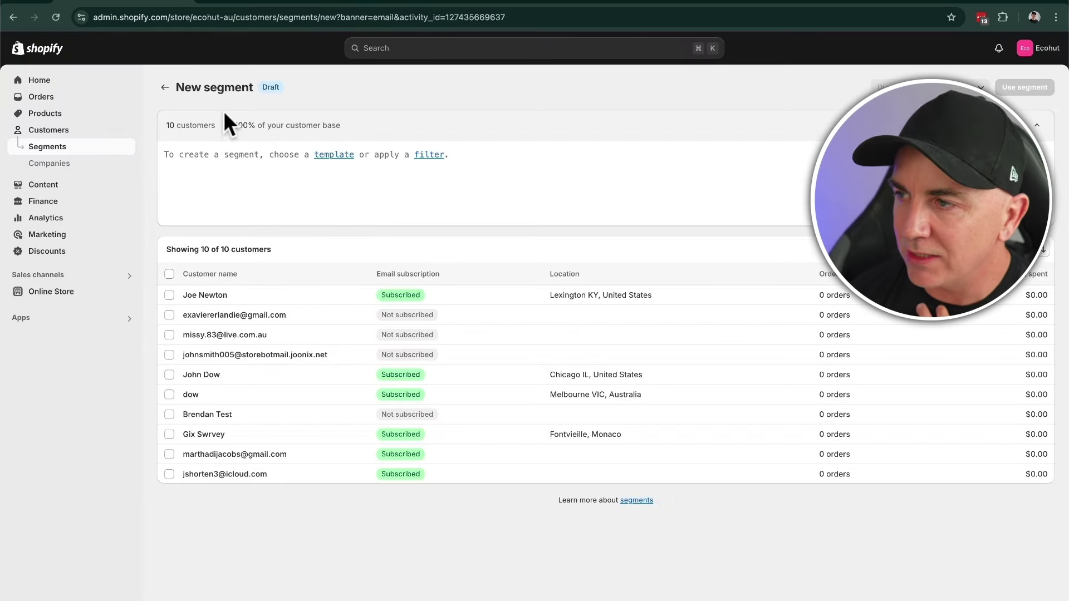
{"action": "left_click", "coordinate": [166, 89]}
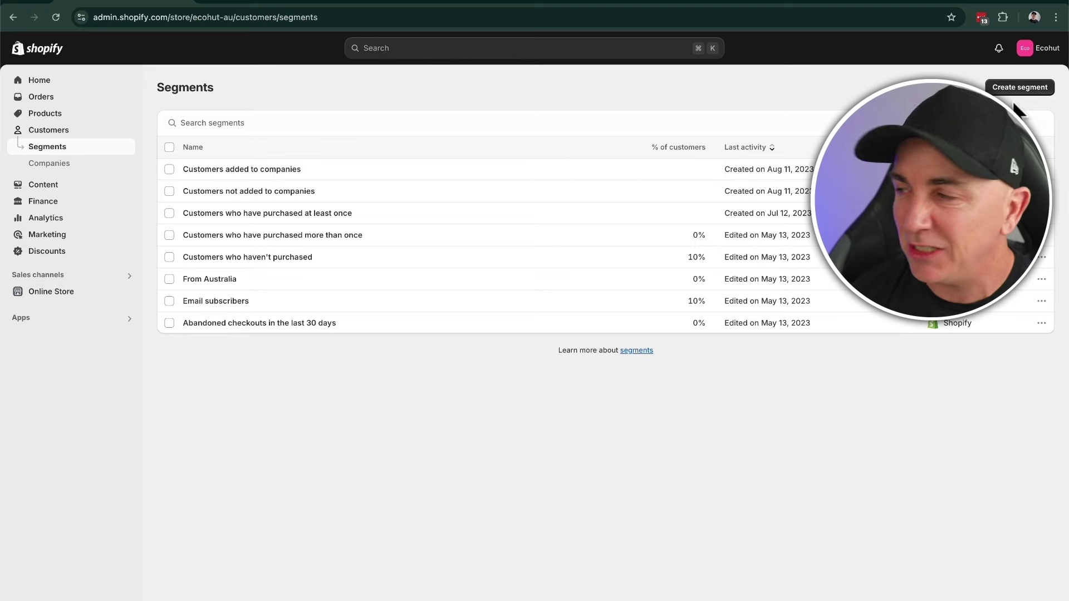
{"action": "left_click", "coordinate": [1029, 90]}
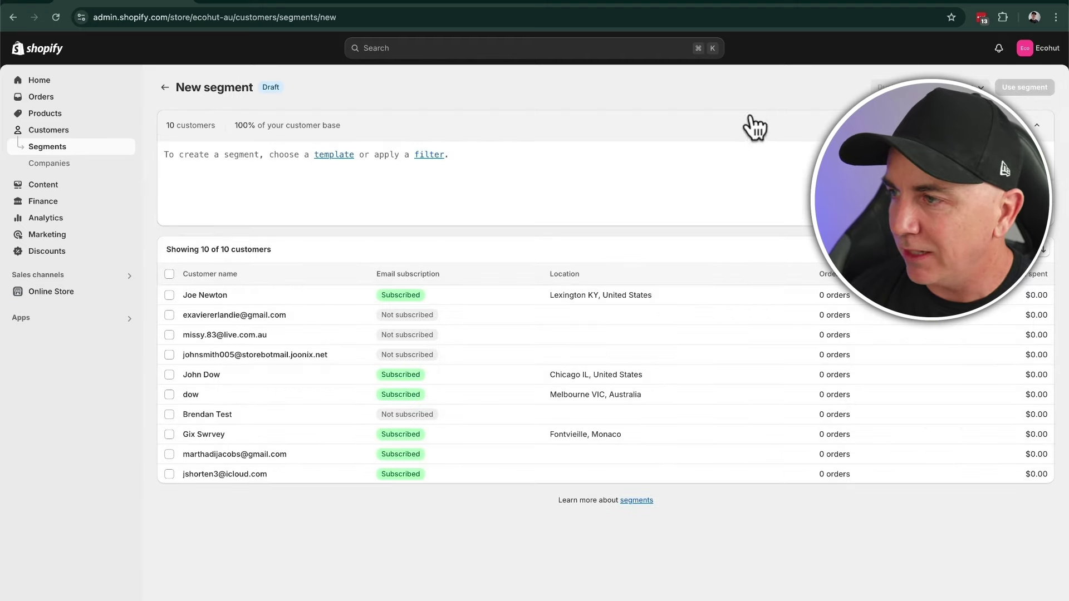
Compare the segment template categories and use the first-time customer template with number_of_orders = 0 AND companies IS NOT NULL
{"action": "left_click", "coordinate": [327, 155]}
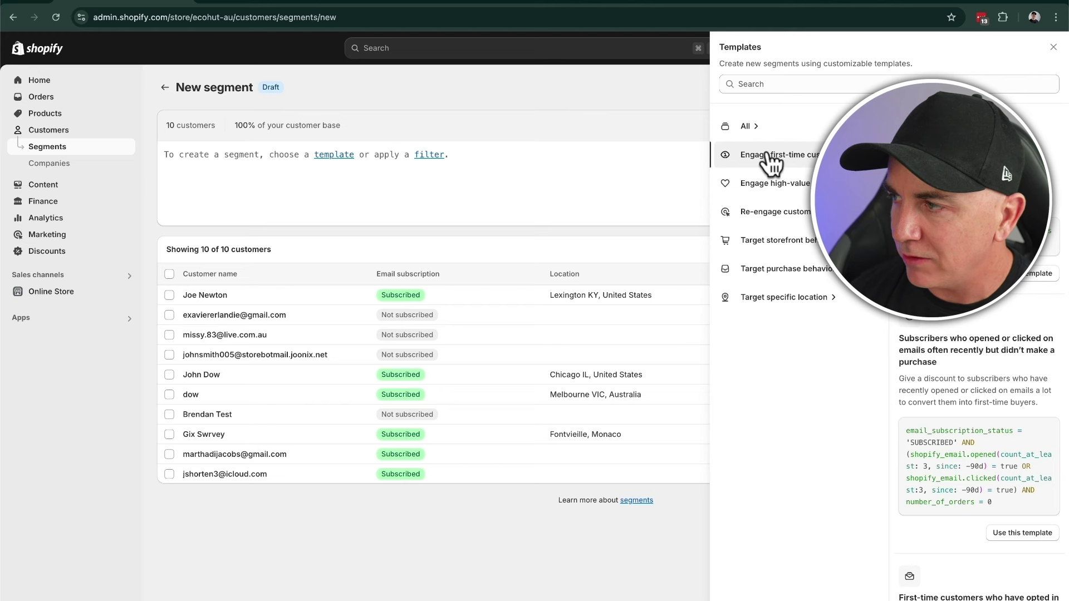
{"action": "left_click", "coordinate": [772, 186]}
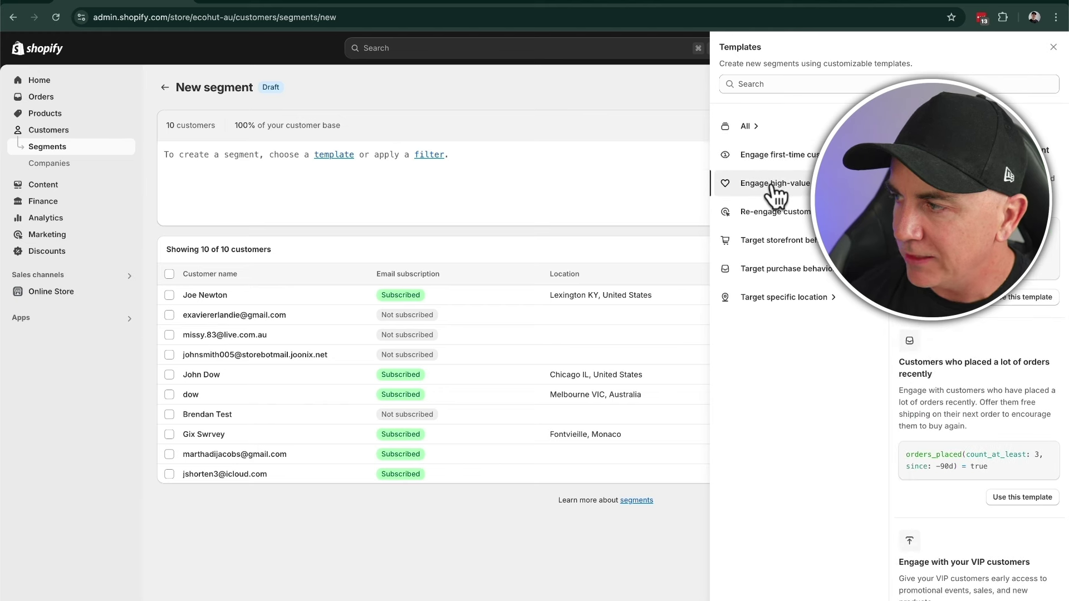
{"action": "left_click", "coordinate": [776, 214]}
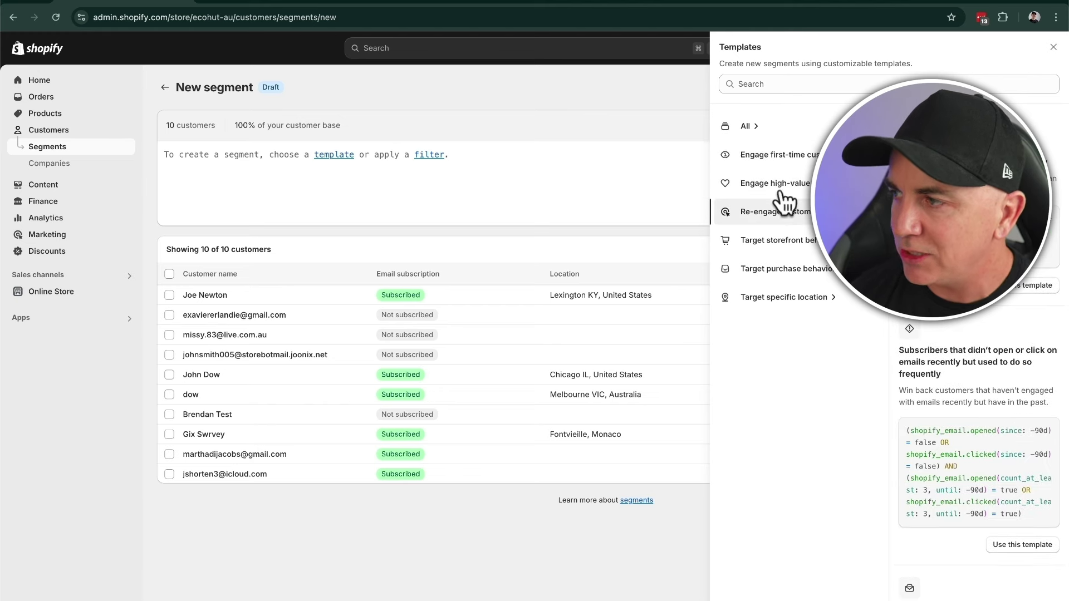
{"action": "left_click", "coordinate": [779, 159]}
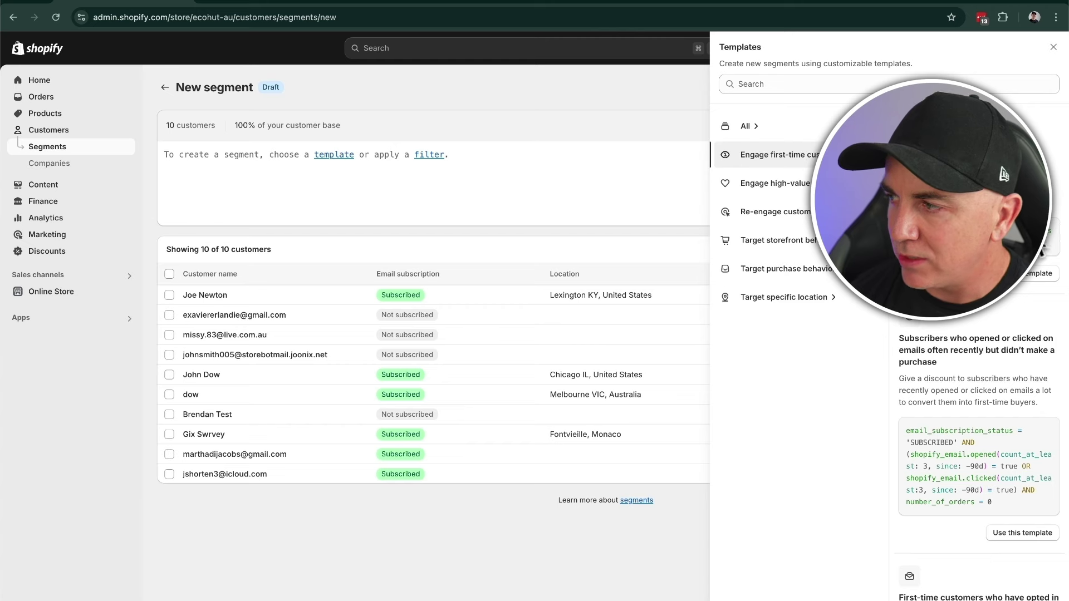
{"action": "left_click", "coordinate": [1023, 277]}
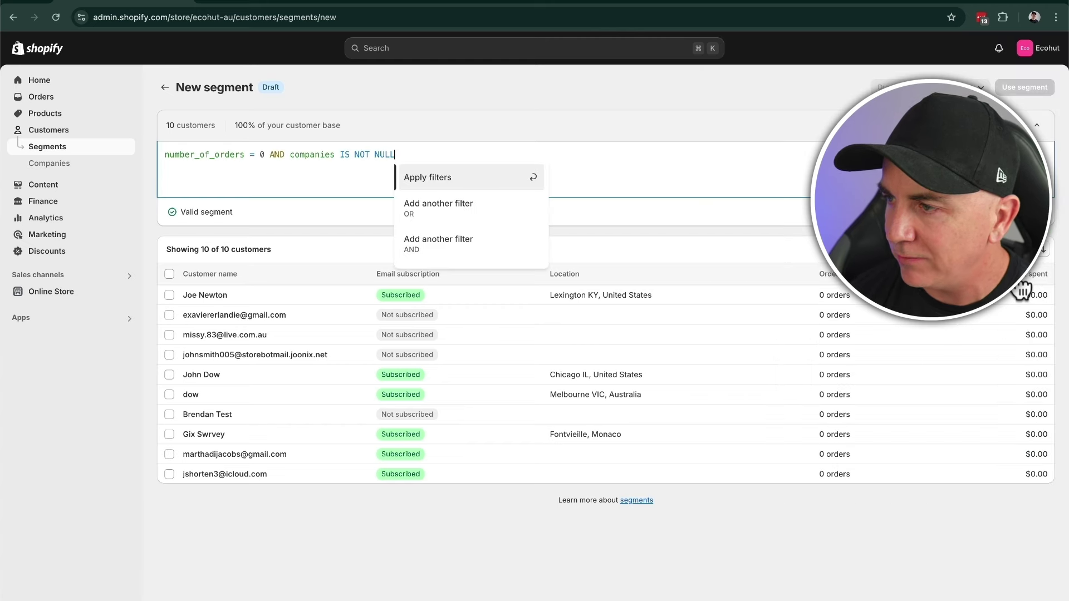
Apply the segment's filters and reopen the New arrivals email draft from the installed marketing app activities
{"action": "left_click", "coordinate": [464, 179]}
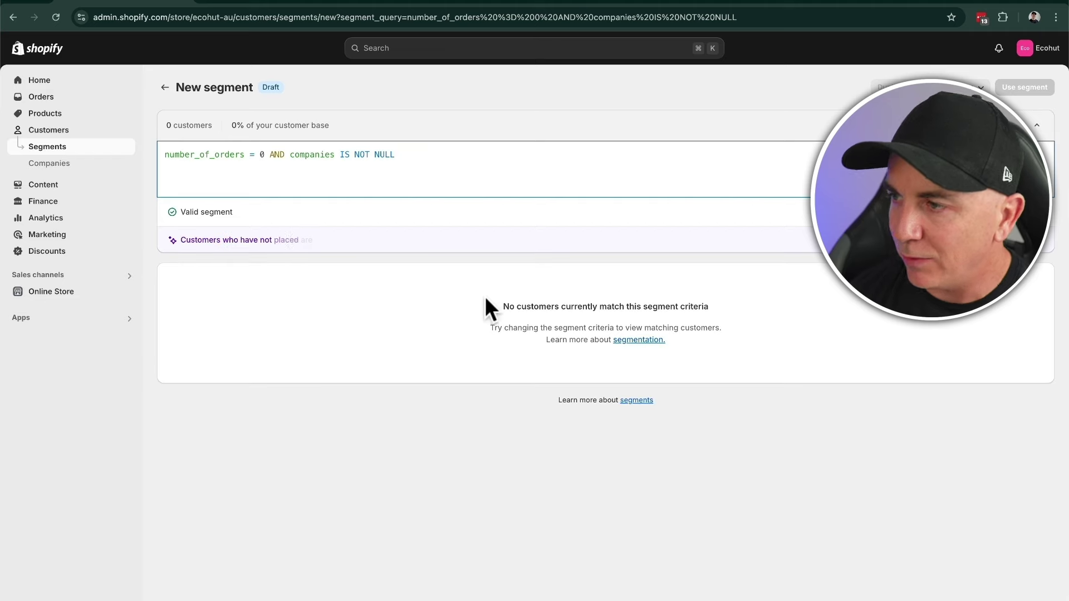
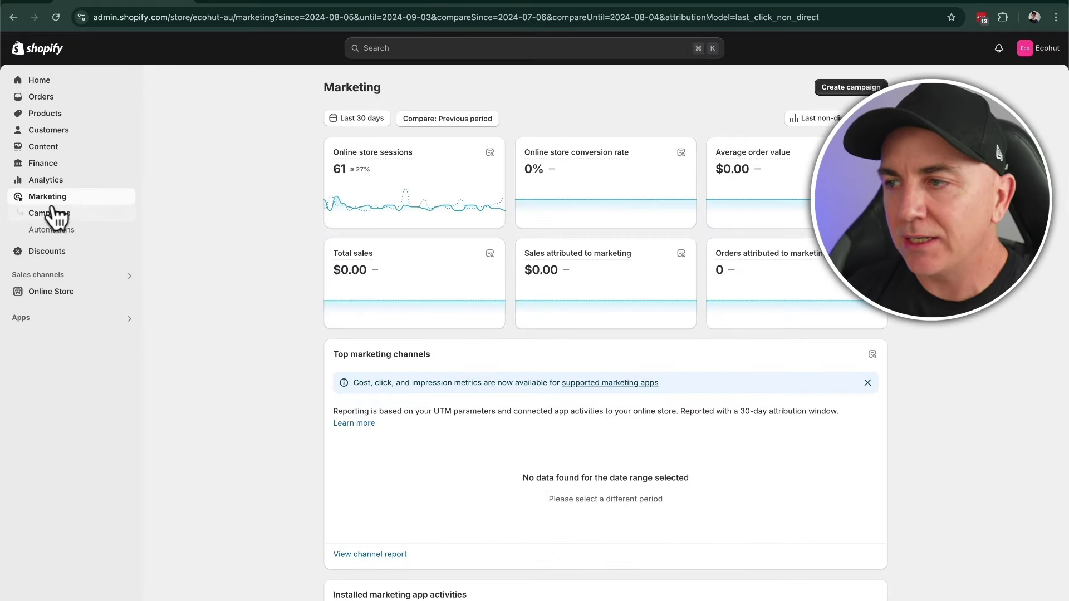
{"action": "scroll", "coordinate": [227, 239], "scroll_direction": "down", "scroll_amount": 5}
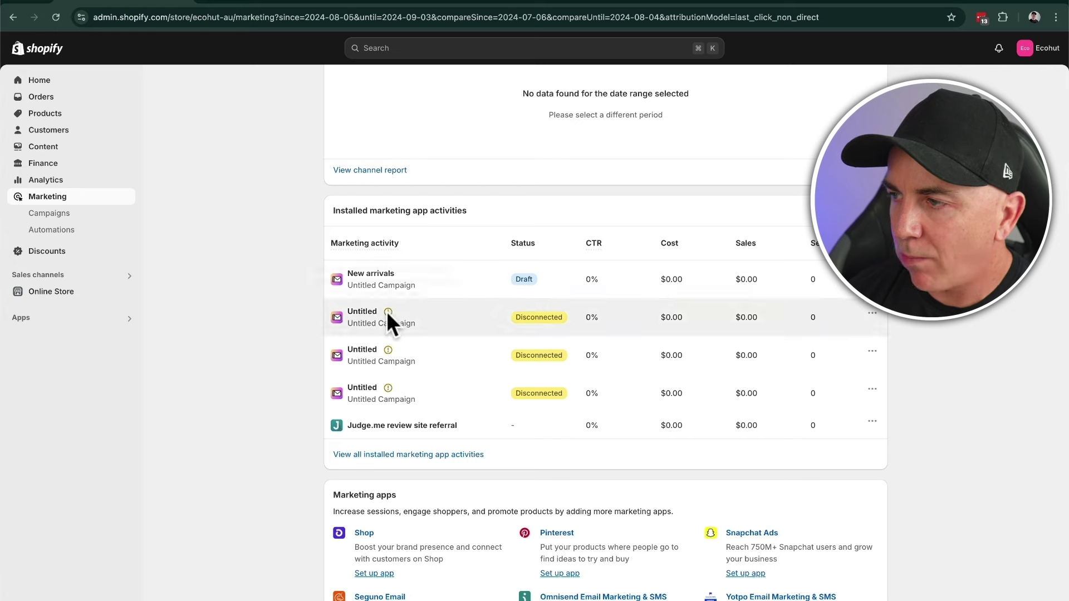
{"action": "left_click", "coordinate": [359, 279]}
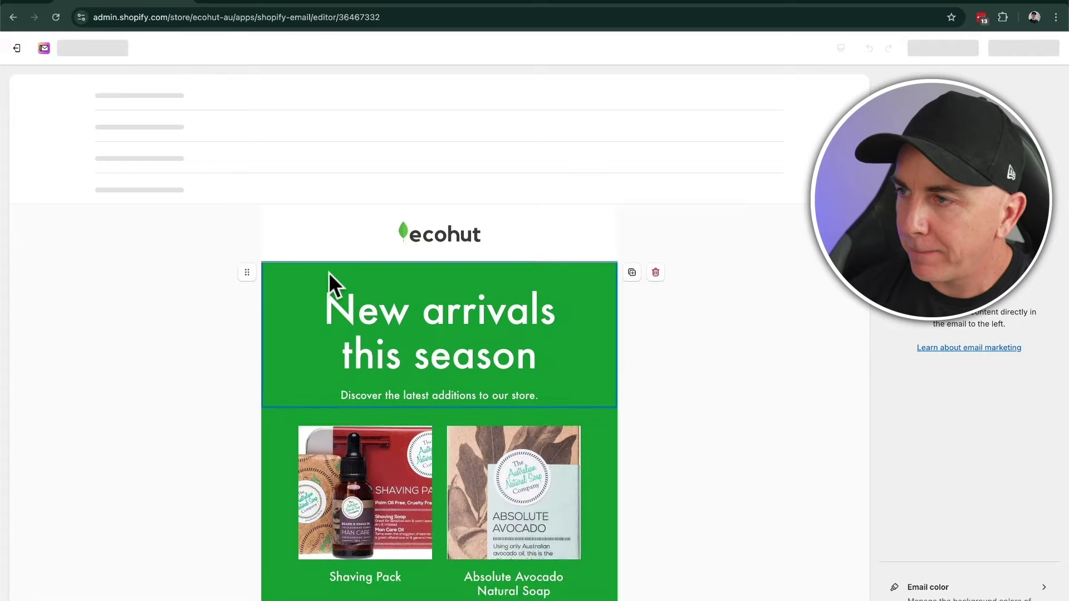
Show all recipient segments for the email and address it to Email subscribers
{"action": "left_click", "coordinate": [214, 159]}
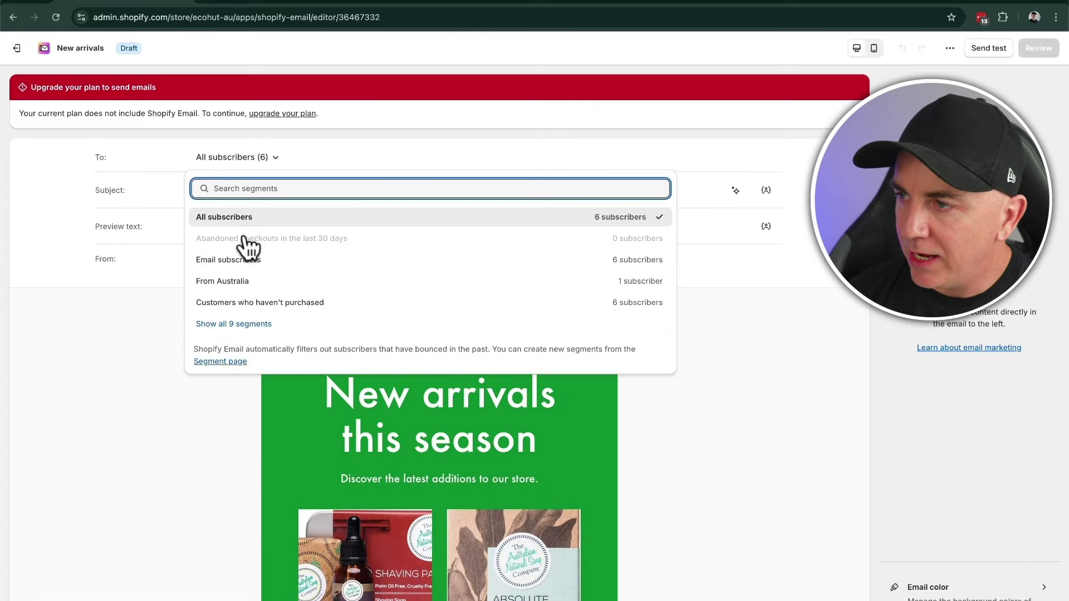
{"action": "left_click", "coordinate": [255, 324]}
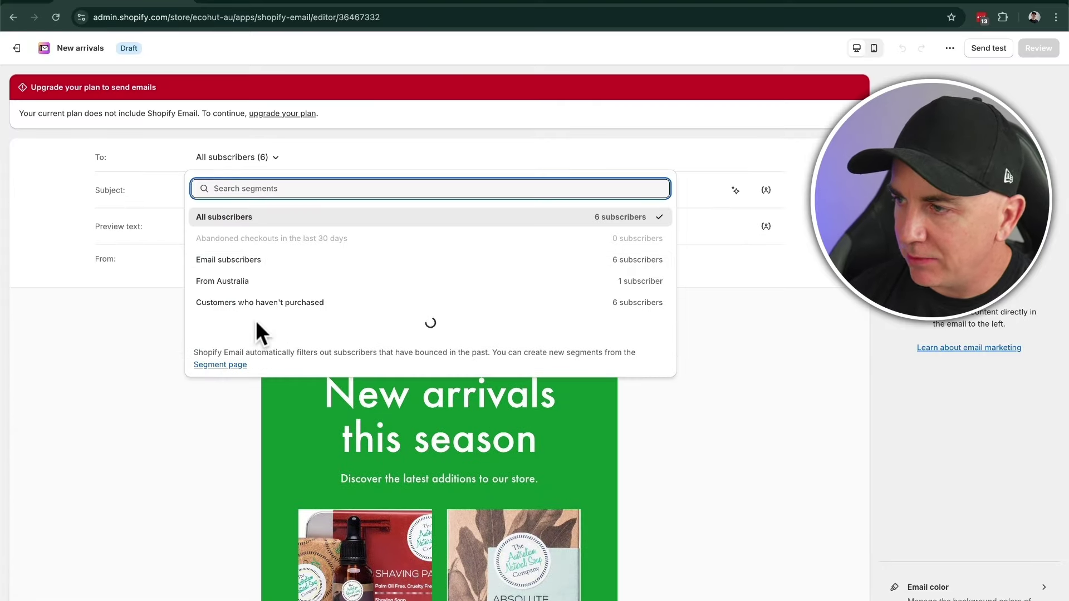
{"action": "scroll", "coordinate": [262, 339], "scroll_direction": "down", "scroll_amount": 1}
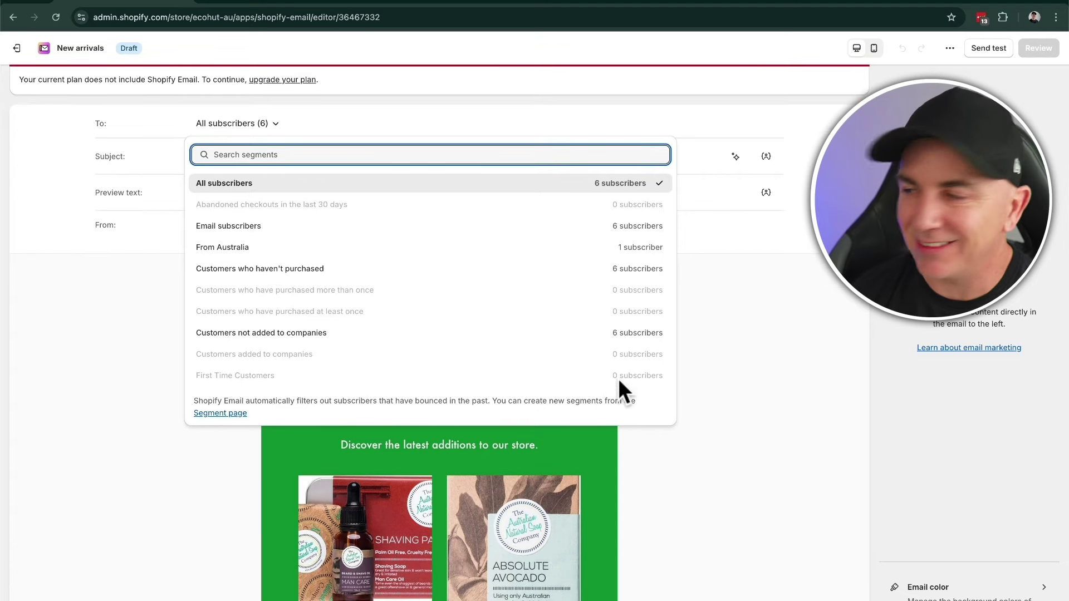
{"action": "left_click", "coordinate": [230, 227]}
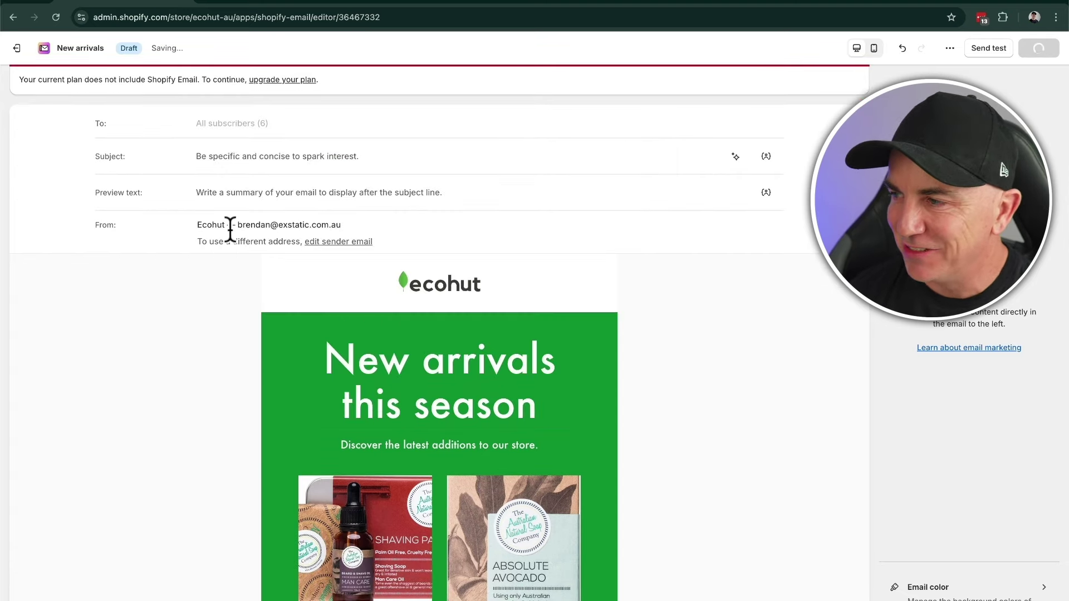
{"action": "left_click", "coordinate": [255, 156]}
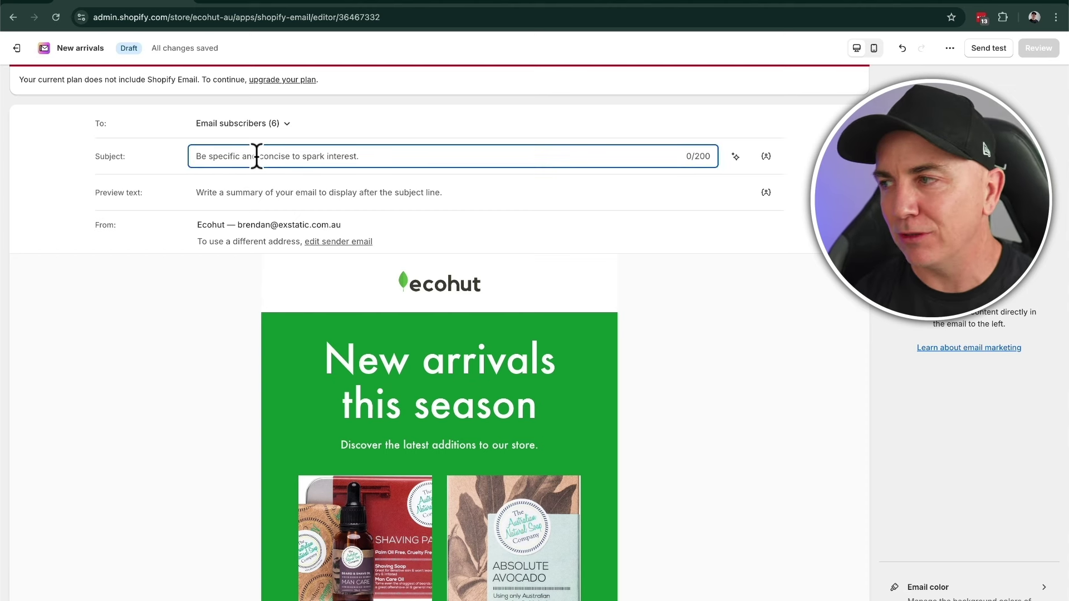
{"action": "type", "text": "I"}
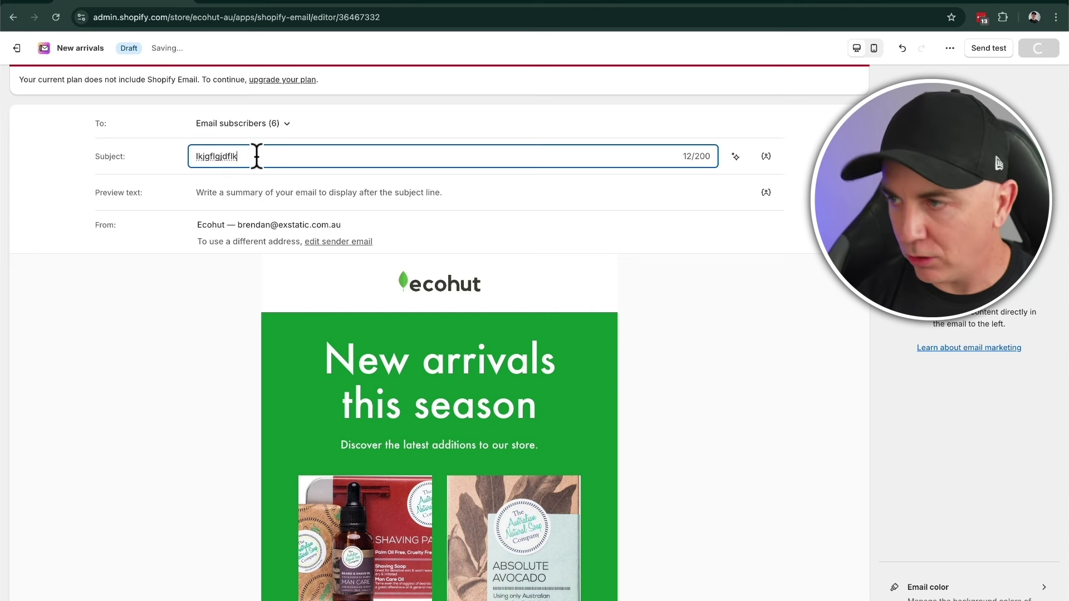
{"action": "key", "text": "BackSpace"}
{"action": "key", "text": "BackSpace"}
{"action": "key", "text": "BackSpace"}
{"action": "key", "text": "BackSpace"}
{"action": "key", "text": "BackSpace"}
{"action": "key", "text": "BackSpace"}
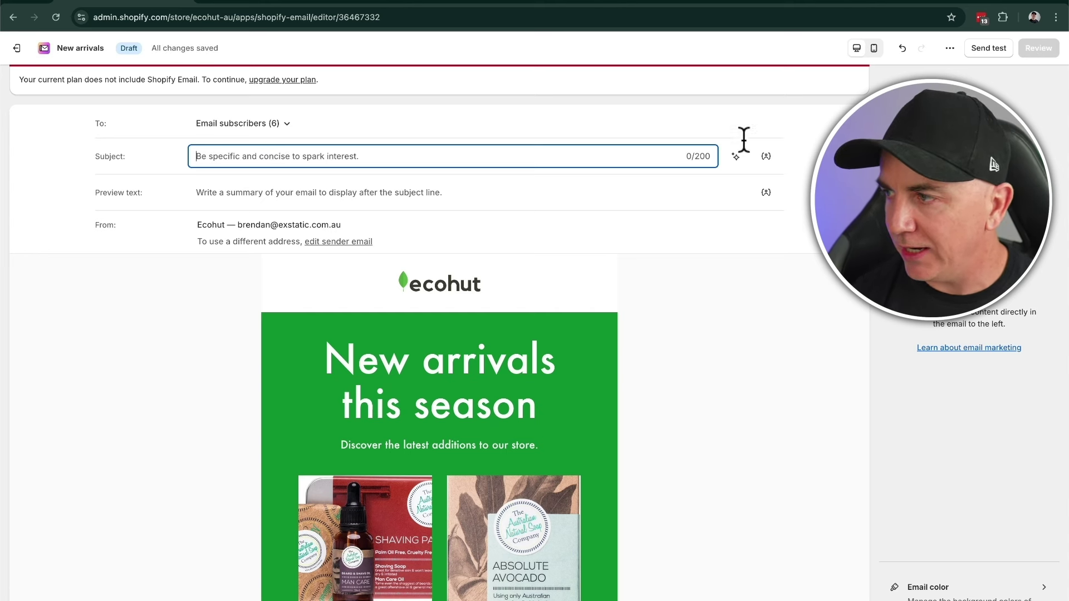
Generate subject line suggestions in a Playful tone and use "Sudsy Surprise: Dive into our refreshing natural soaps!" as the subject
{"action": "left_click", "coordinate": [735, 162]}
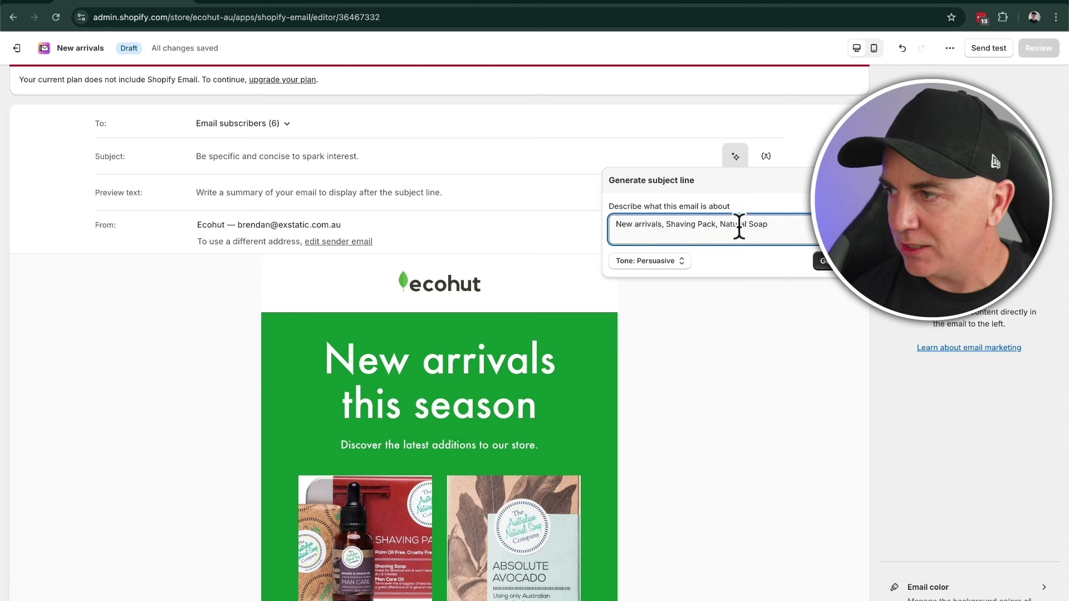
{"action": "left_click_drag", "start_coordinate": [619, 226], "coordinate": [784, 228]}
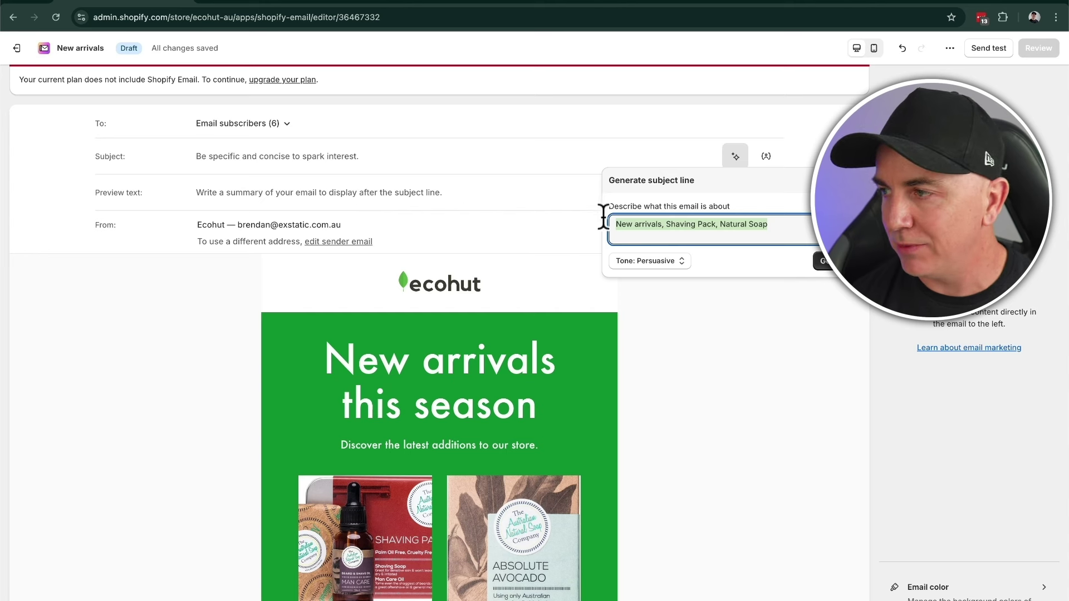
{"action": "left_click", "coordinate": [671, 268]}
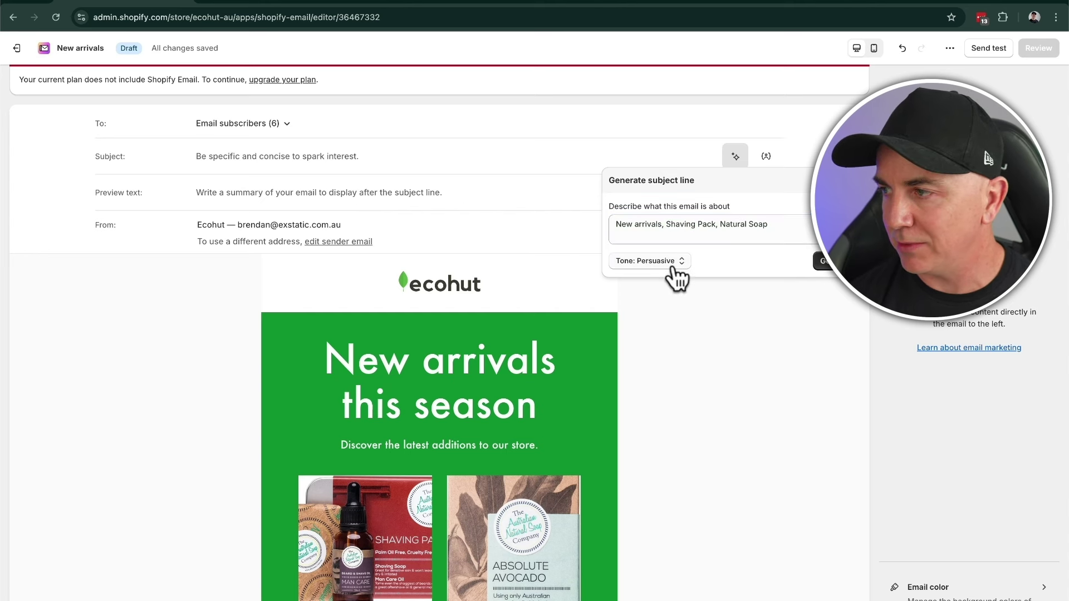
{"action": "left_click", "coordinate": [671, 266]}
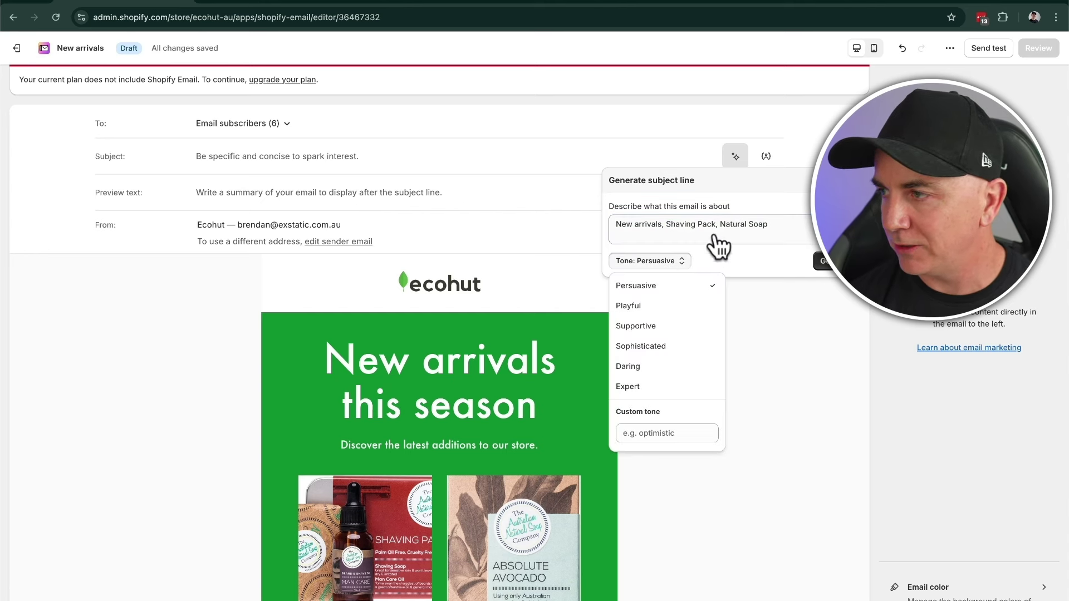
{"action": "left_click", "coordinate": [676, 261]}
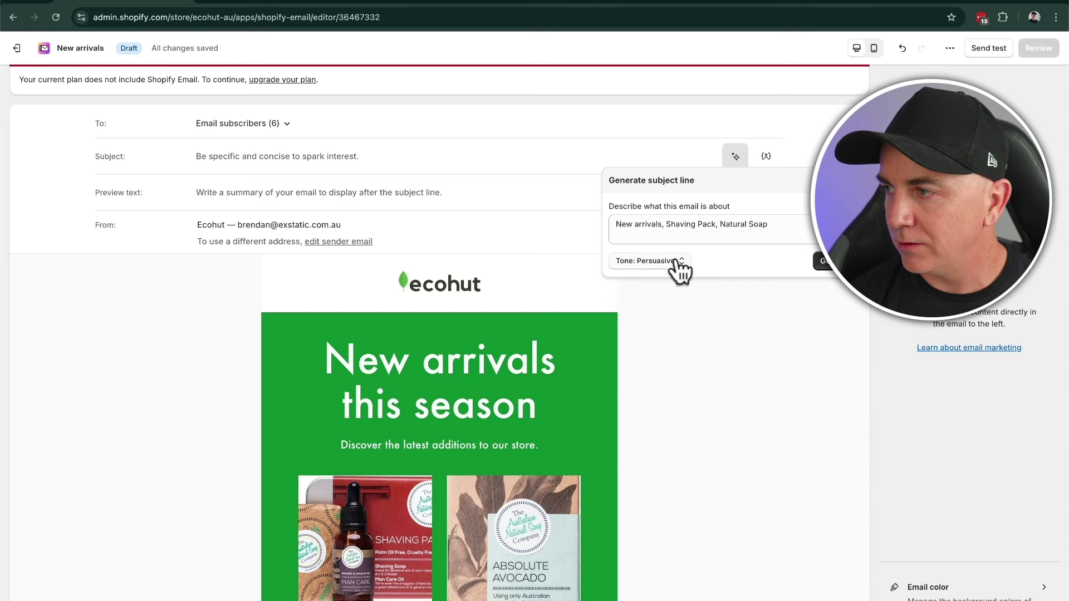
{"action": "left_click", "coordinate": [678, 262]}
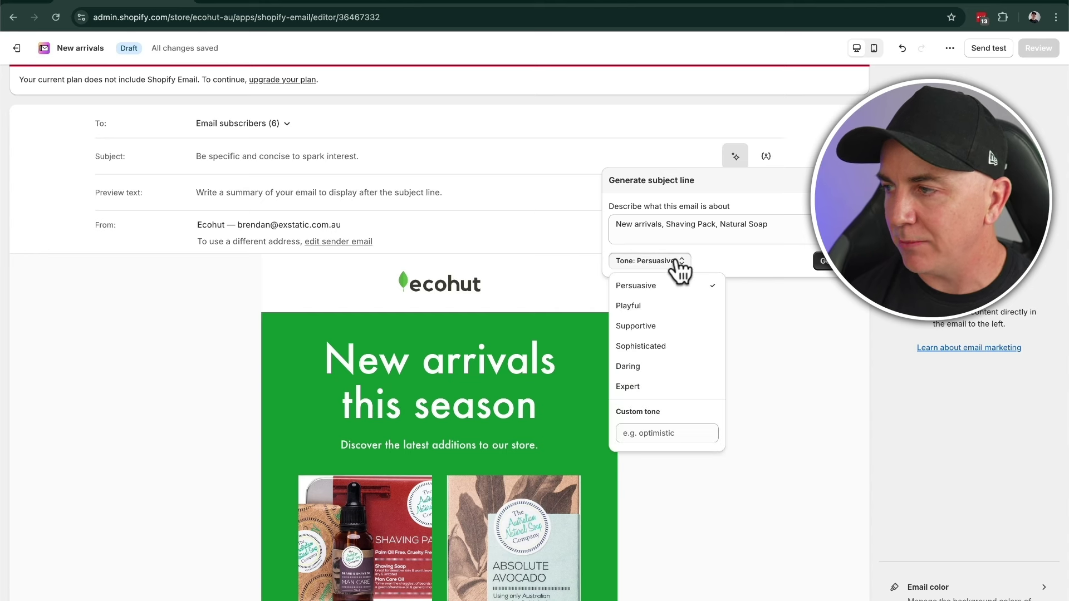
{"action": "left_click", "coordinate": [640, 306]}
{"action": "left_click", "coordinate": [824, 262]}
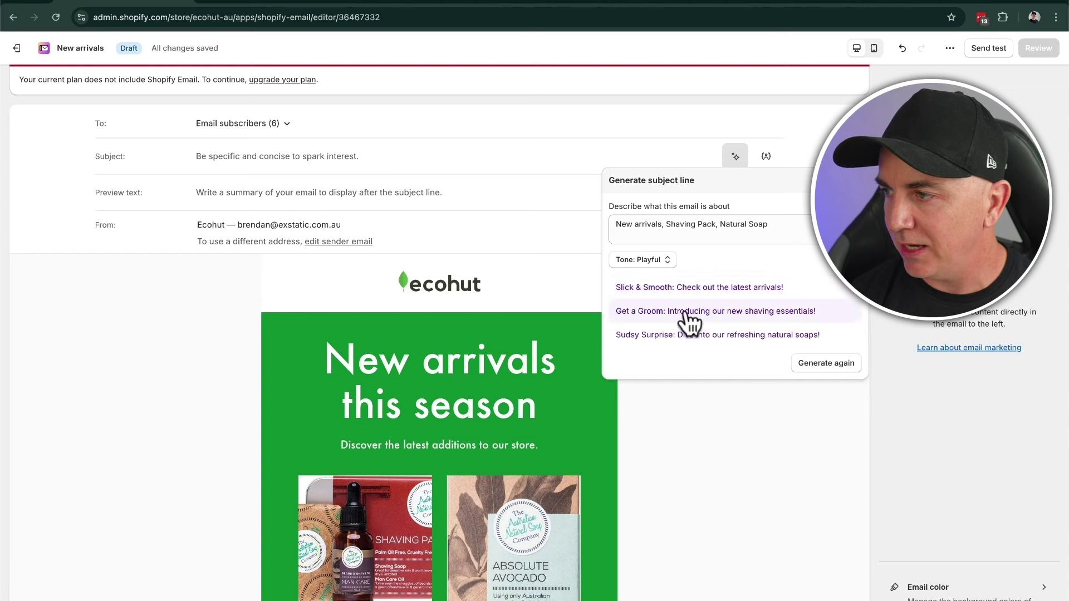
{"action": "left_click", "coordinate": [683, 336]}
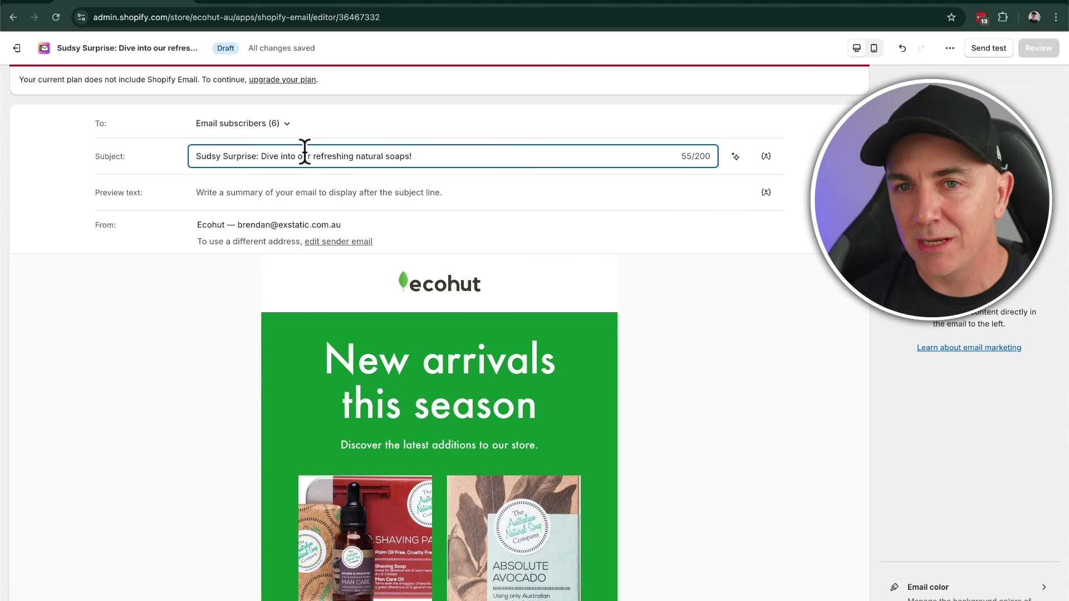
Search Google for "subject line grader" in a separate browser tab
{"action": "left_click", "coordinate": [206, 3]}
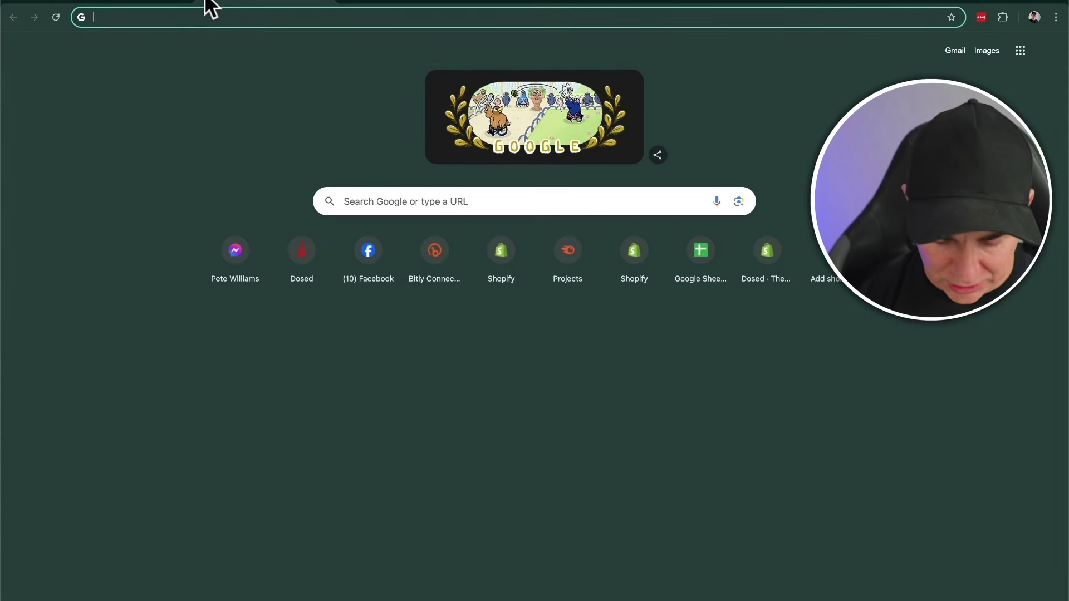
{"action": "left_click", "coordinate": [382, 201]}
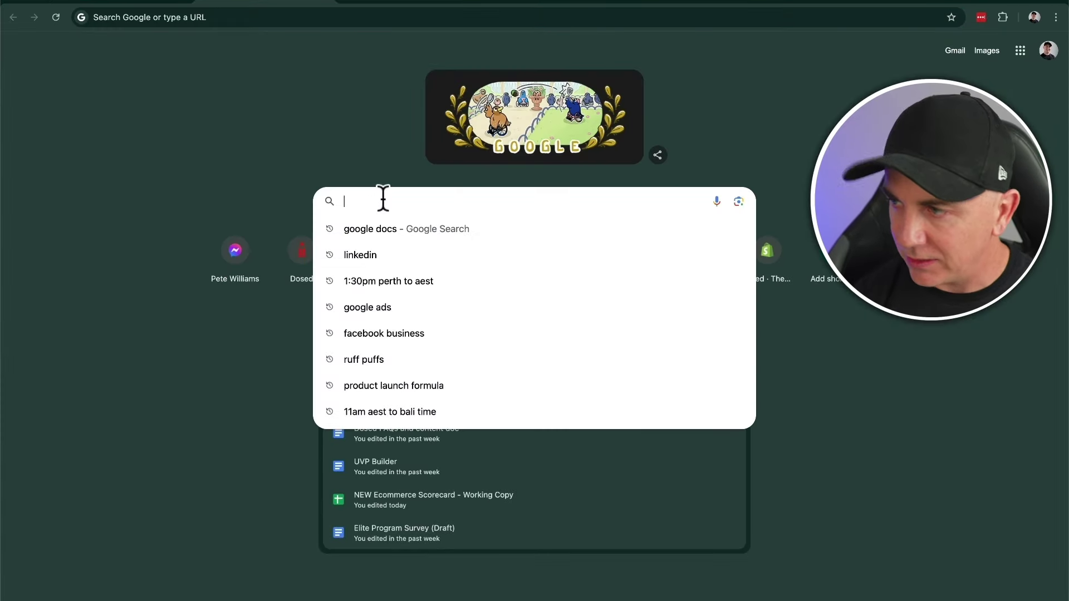
{"action": "type", "text": "subject l"}
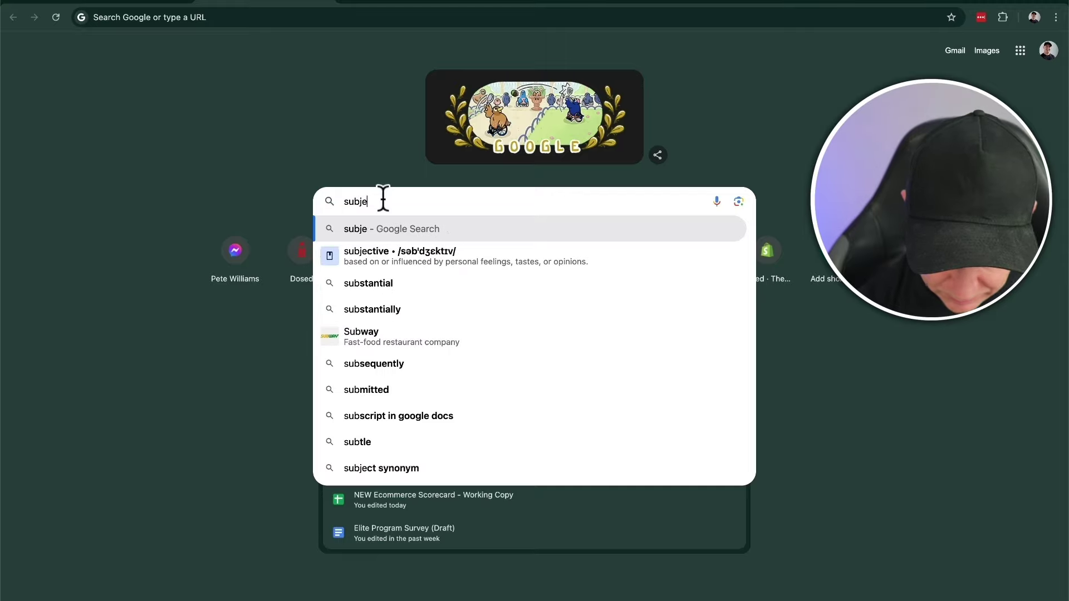
{"action": "type", "text": "ine grader"}
{"action": "key", "text": "Return"}
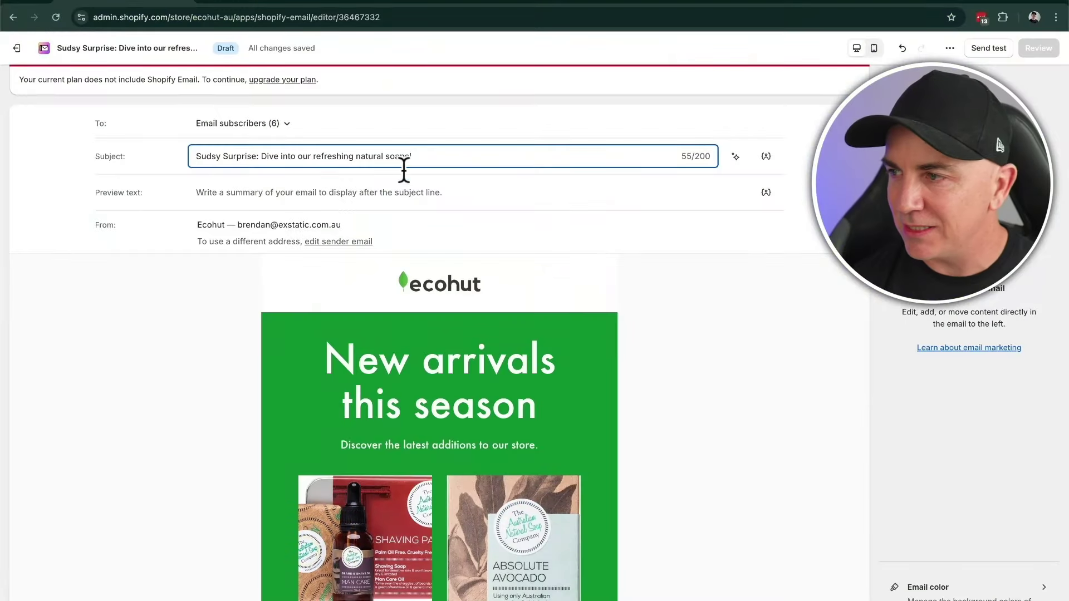
Copy the campaign's subject line and have it graded in the Net Atlantic Email Subject Line Grader
{"action": "triple_click", "coordinate": [429, 155]}
{"action": "key", "text": "super+c"}
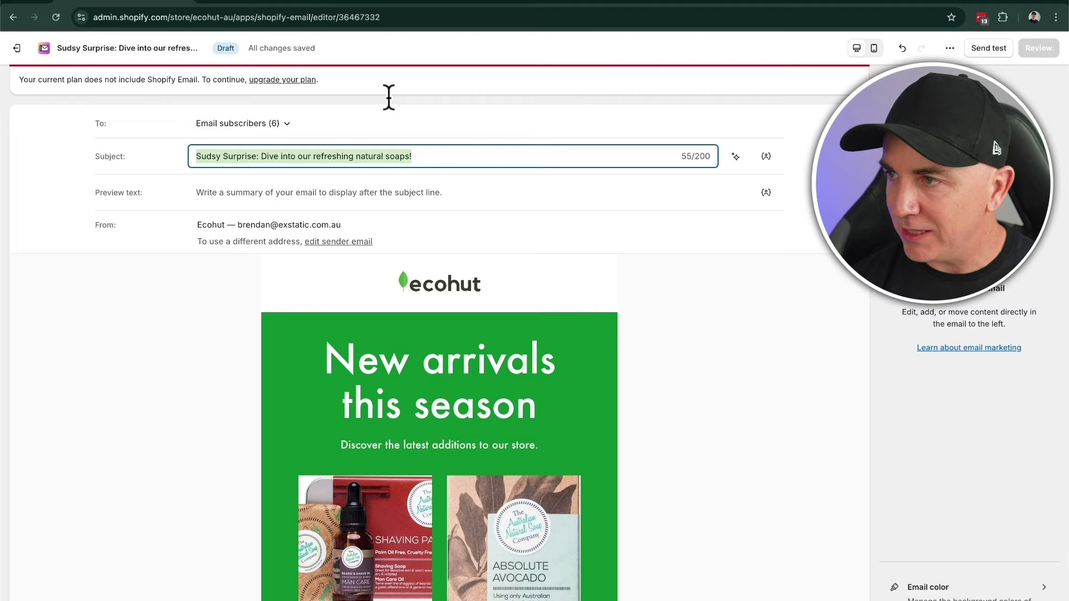
{"action": "left_click", "coordinate": [274, 5]}
{"action": "left_click", "coordinate": [466, 226]}
{"action": "key", "text": "super+v"}
{"action": "left_click", "coordinate": [659, 223]}
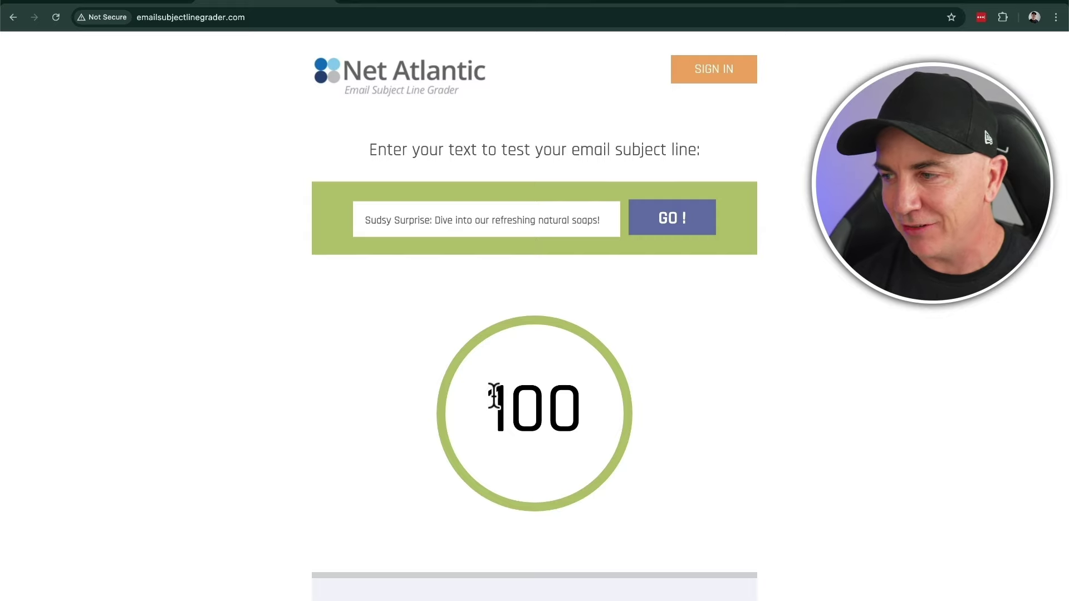
Examine the Sudsy Surprise subject line's report, including its character count, word count and word mixture
{"action": "scroll", "coordinate": [493, 396], "scroll_direction": "down", "scroll_amount": 6}
{"action": "scroll", "coordinate": [493, 393], "scroll_direction": "down", "scroll_amount": 7}
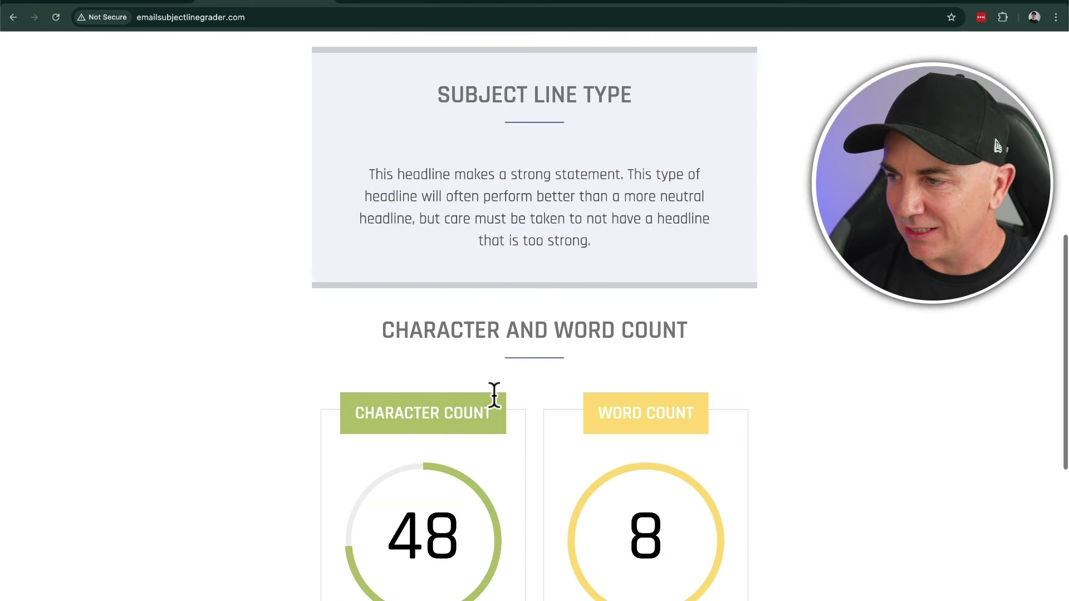
{"action": "double_click", "coordinate": [455, 315]}
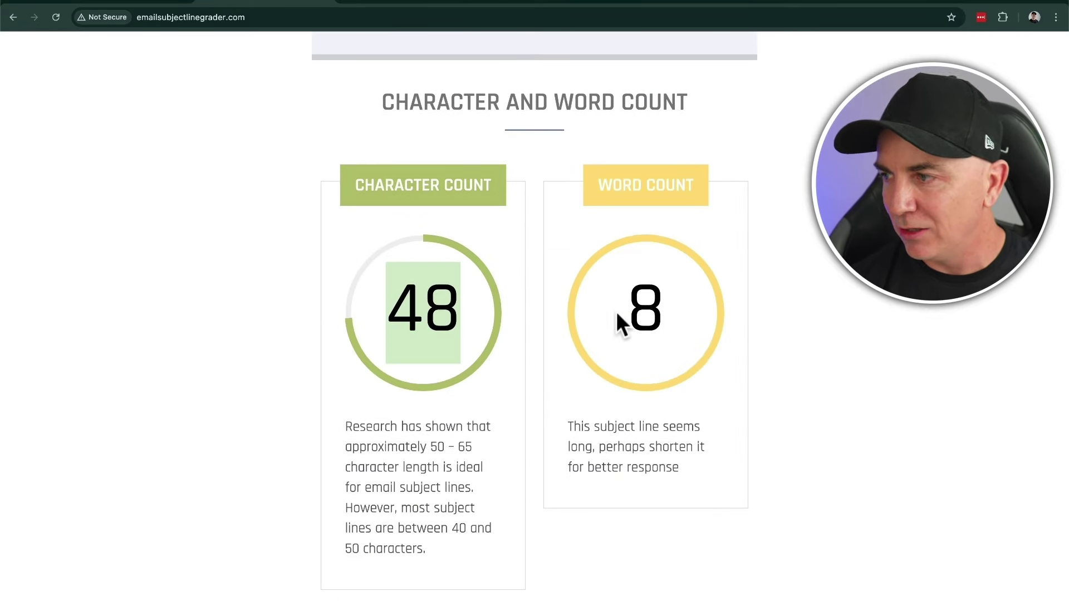
{"action": "scroll", "coordinate": [641, 310], "scroll_direction": "down", "scroll_amount": 4}
{"action": "scroll", "coordinate": [642, 314], "scroll_direction": "up", "scroll_amount": 1}
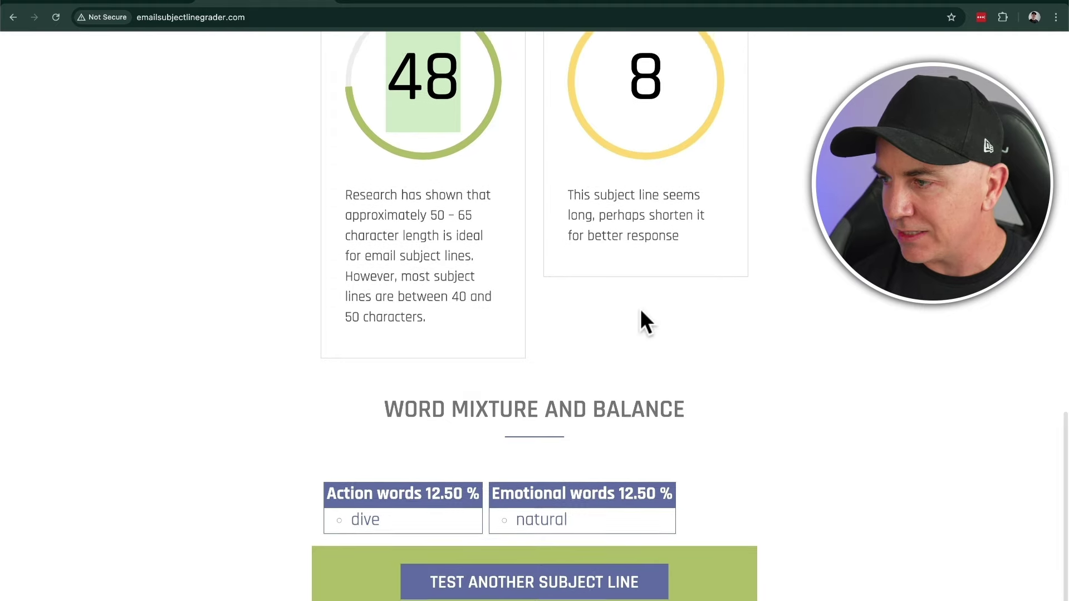
{"action": "left_click_drag", "start_coordinate": [346, 500], "coordinate": [433, 496]}
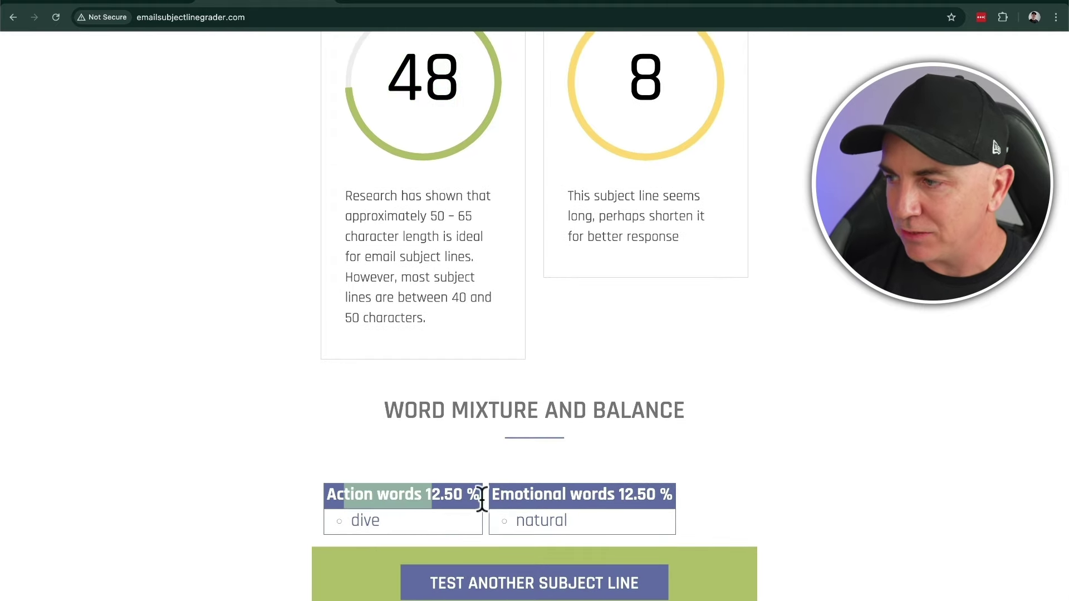
{"action": "scroll", "coordinate": [552, 525], "scroll_direction": "up", "scroll_amount": 15}
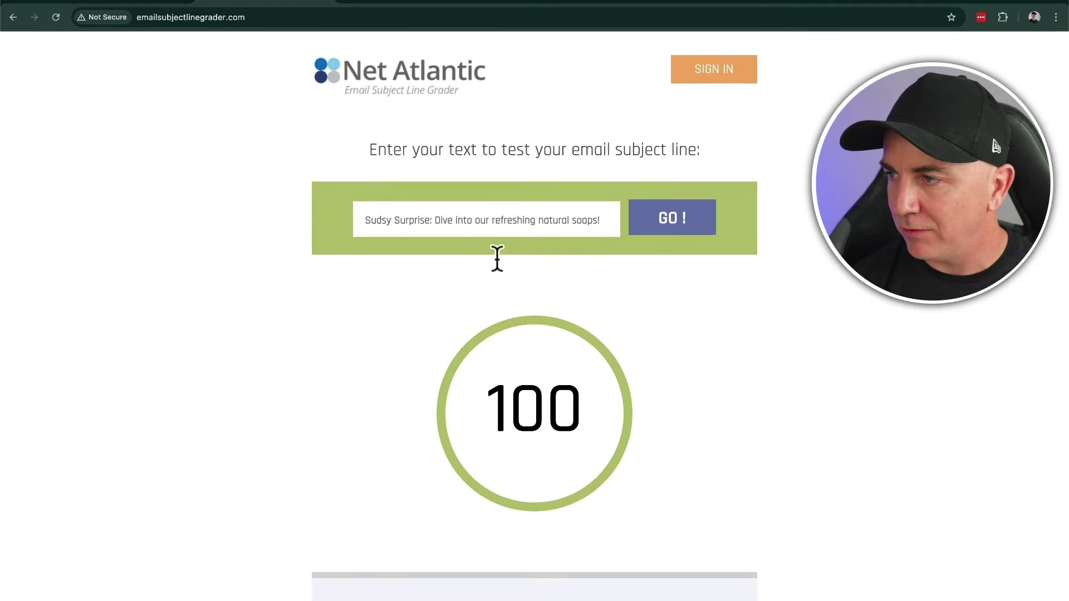
Grade the alternative subject line "Open this email." for comparison
{"action": "triple_click", "coordinate": [497, 221]}
{"action": "type", "text": "Open"}
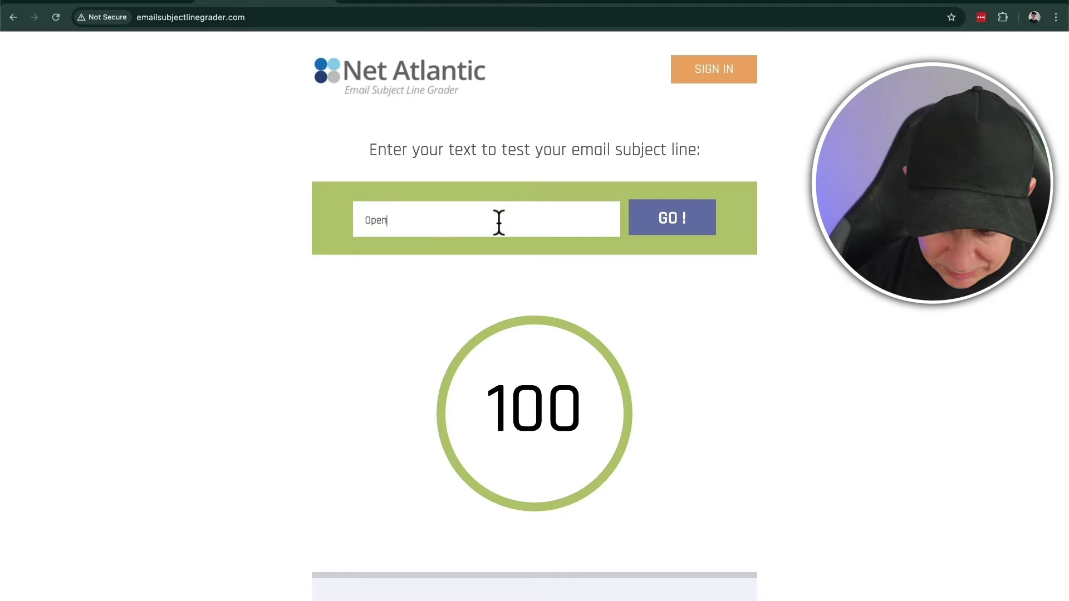
{"action": "type", "text": " this email."}
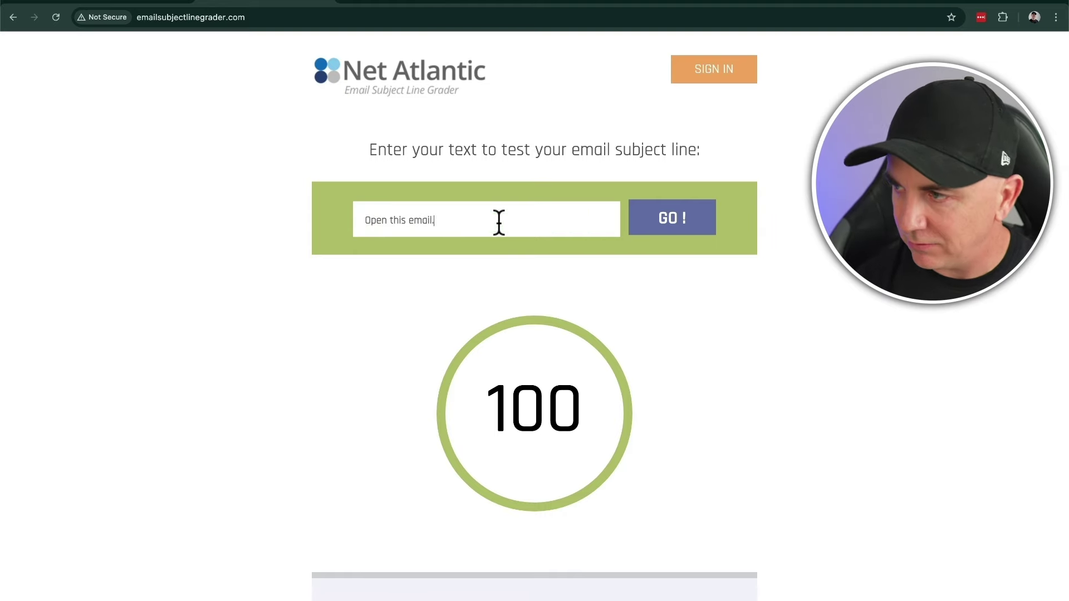
{"action": "left_click", "coordinate": [689, 228]}
Examine the alternative subject line's score, headline type, character and word counts, and word mixture
{"action": "double_click", "coordinate": [568, 408]}
{"action": "left_click", "coordinate": [610, 409]}
{"action": "scroll", "coordinate": [614, 390], "scroll_direction": "down", "scroll_amount": 10}
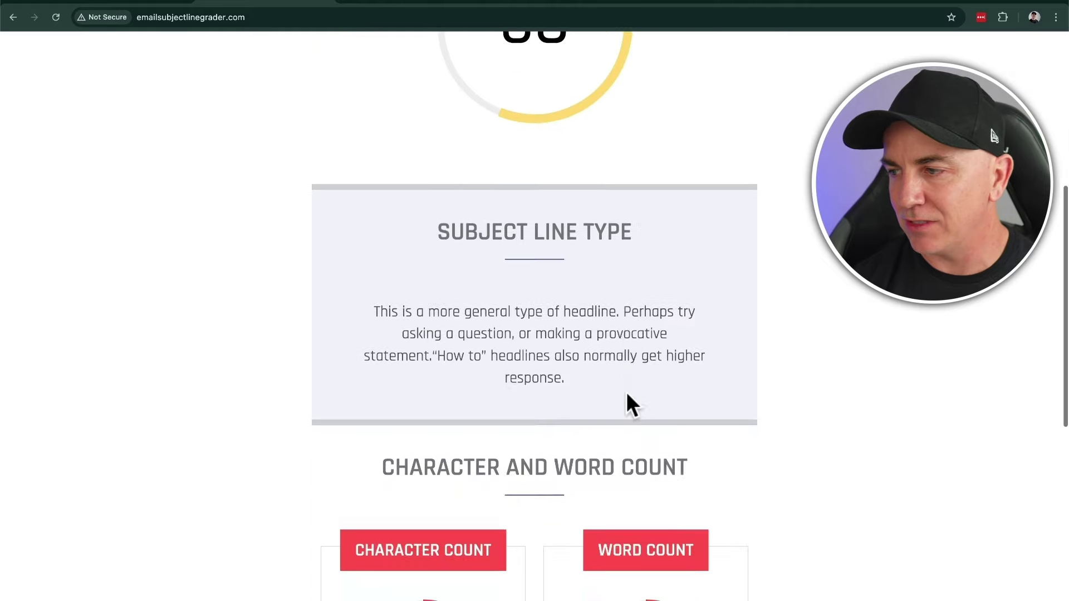
{"action": "double_click", "coordinate": [423, 410]}
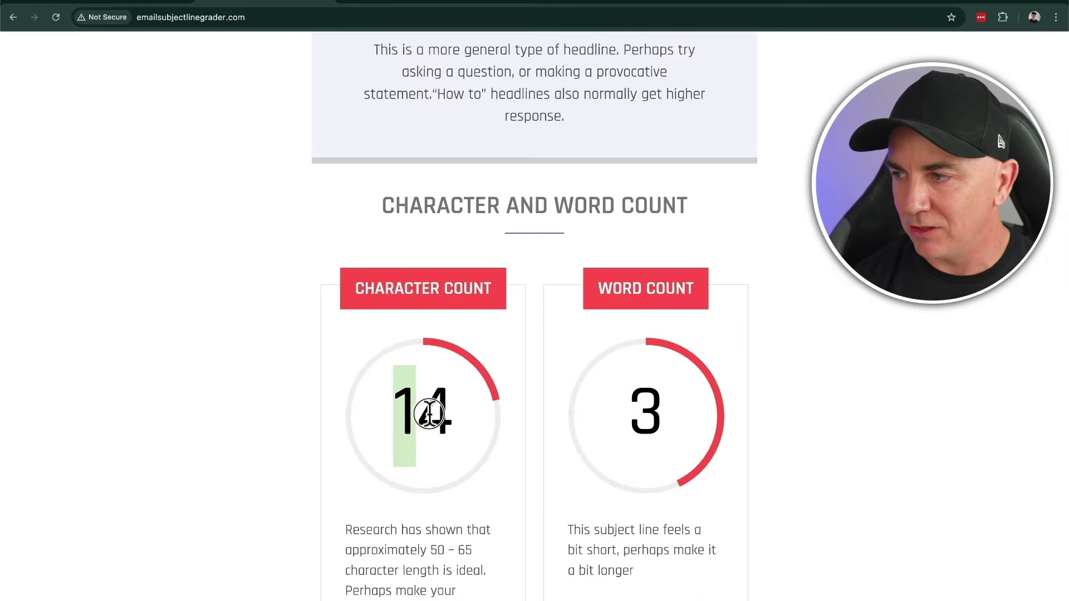
{"action": "double_click", "coordinate": [635, 410]}
{"action": "scroll", "coordinate": [633, 410], "scroll_direction": "down", "scroll_amount": 3}
{"action": "scroll", "coordinate": [633, 411], "scroll_direction": "down", "scroll_amount": 3}
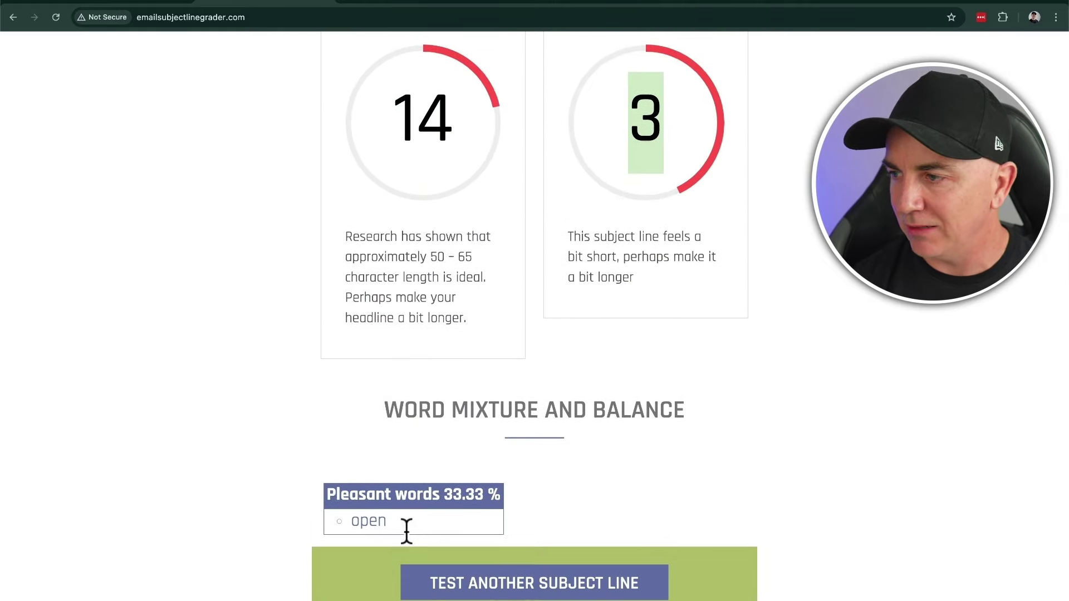
{"action": "left_click_drag", "start_coordinate": [382, 411], "coordinate": [706, 421]}
{"action": "left_click", "coordinate": [705, 427]}
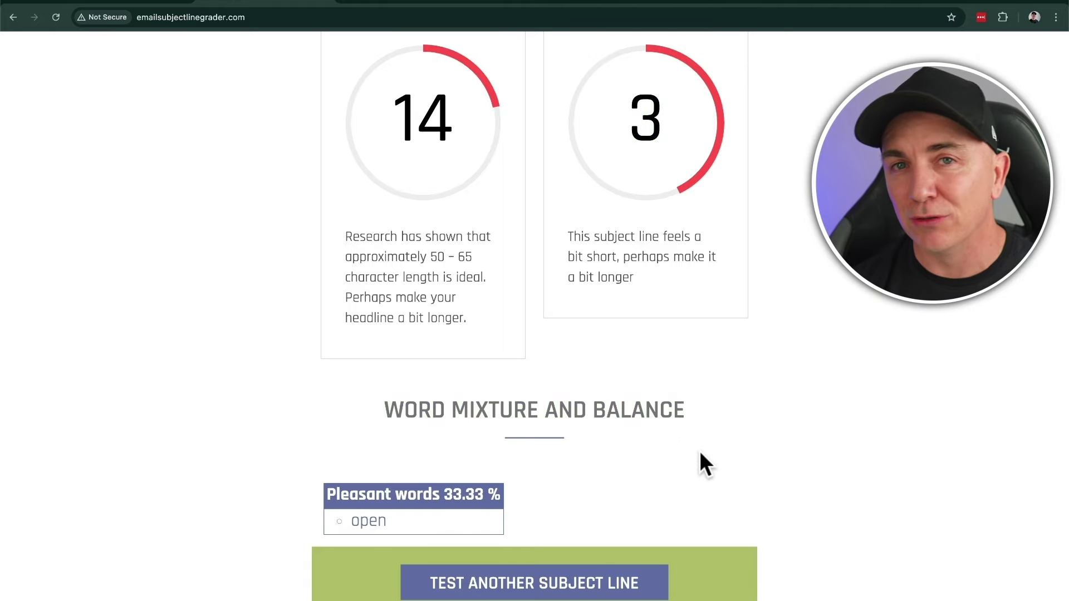
{"action": "scroll", "coordinate": [682, 436], "scroll_direction": "up", "scroll_amount": 8}
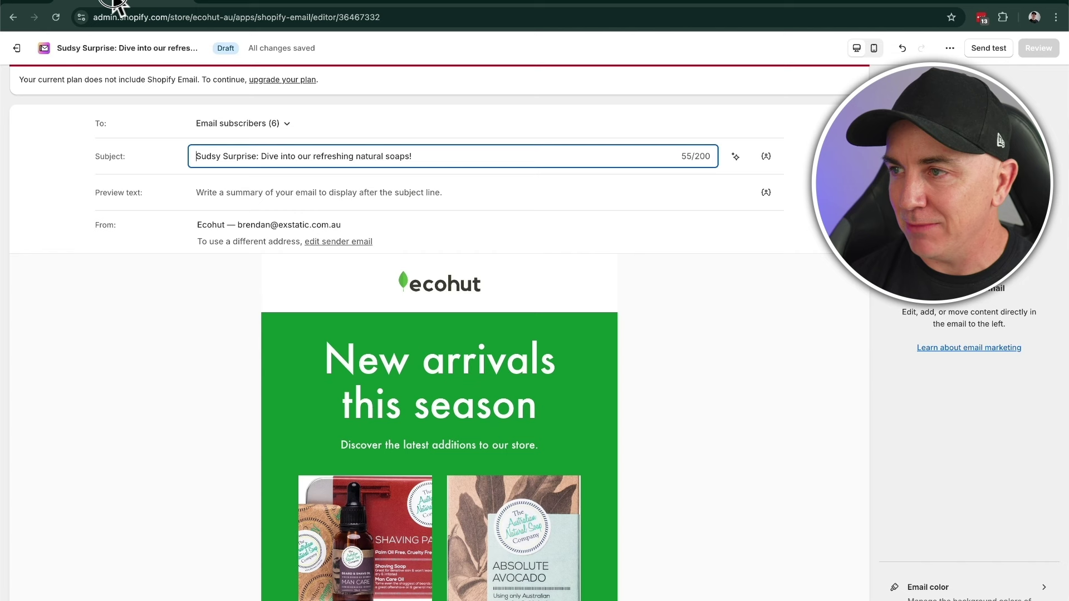
Switch back to the Shopify campaign and write the preview text as "Dear" plus the First name personalization, with "Friend" as the default value
{"action": "left_click", "coordinate": [124, 3]}
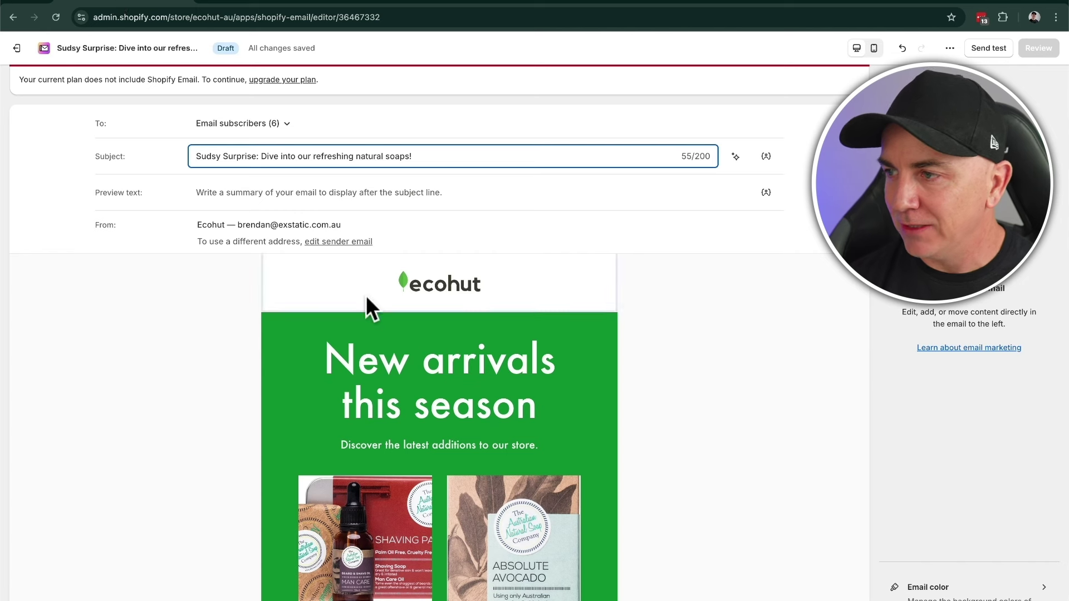
{"action": "left_click", "coordinate": [218, 192]}
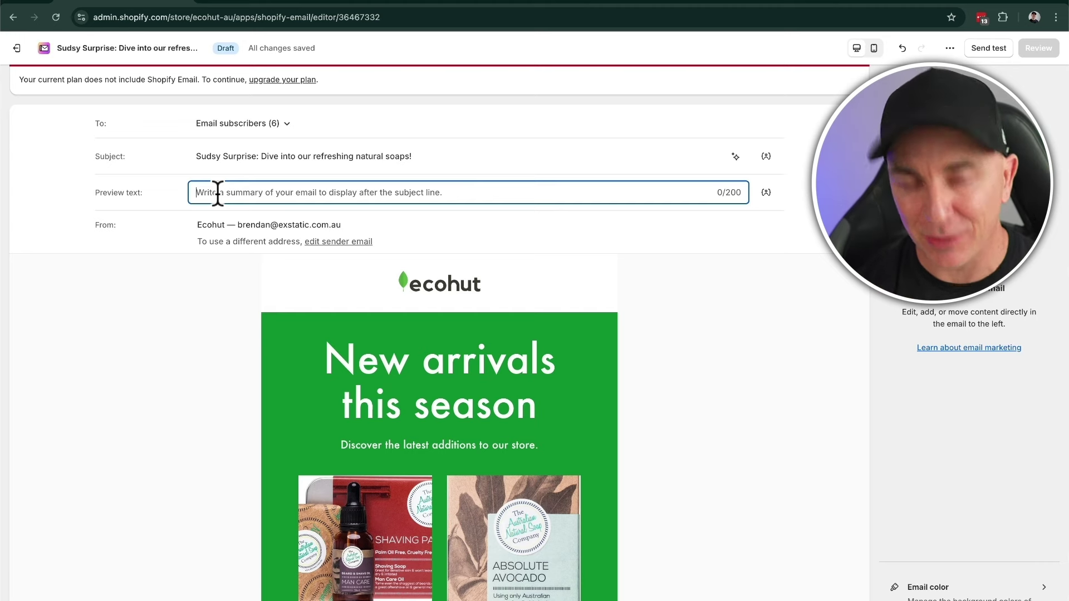
{"action": "type", "text": "D"}
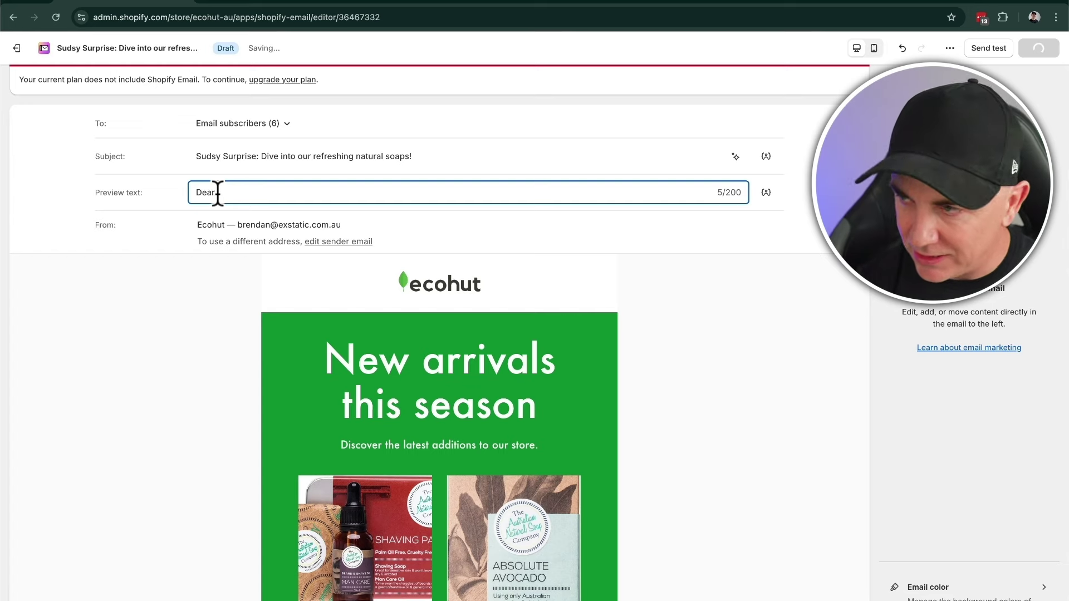
{"action": "type", "text": "ear"}
{"action": "left_click", "coordinate": [766, 192]}
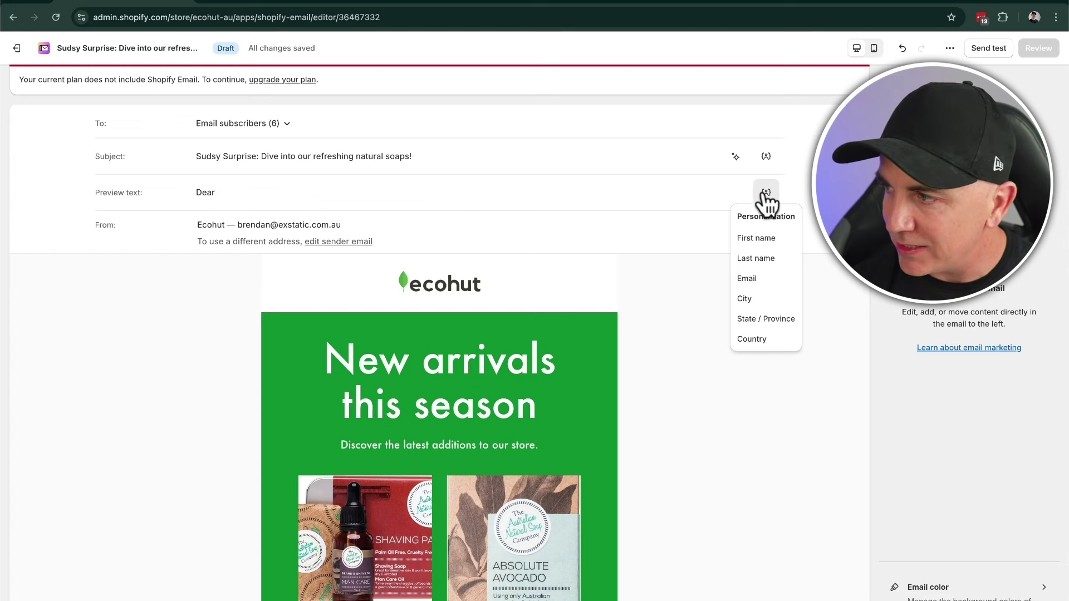
{"action": "left_click", "coordinate": [757, 237]}
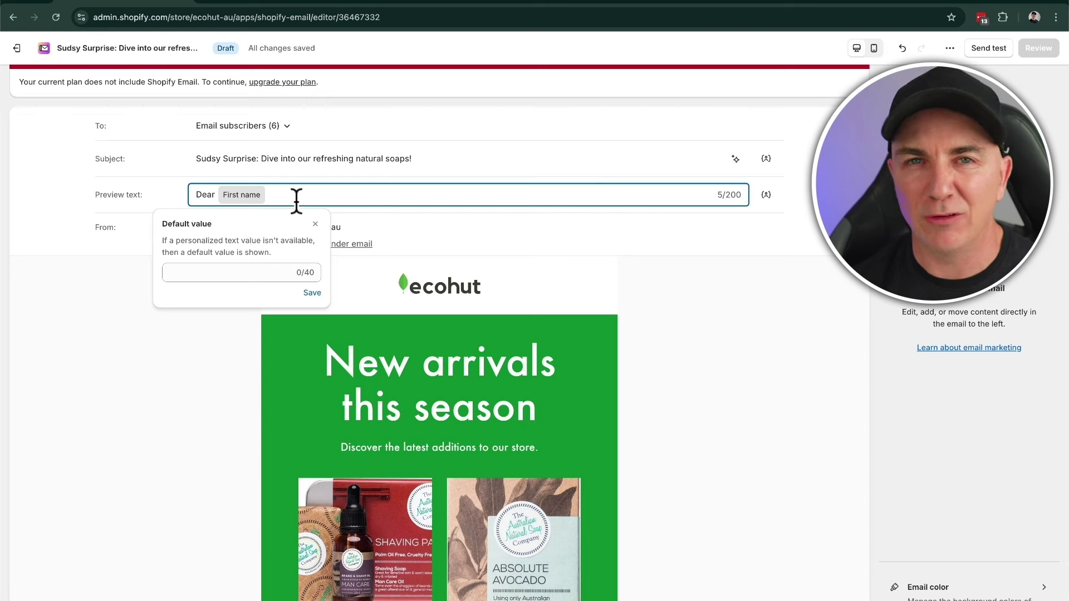
{"action": "left_click", "coordinate": [253, 272]}
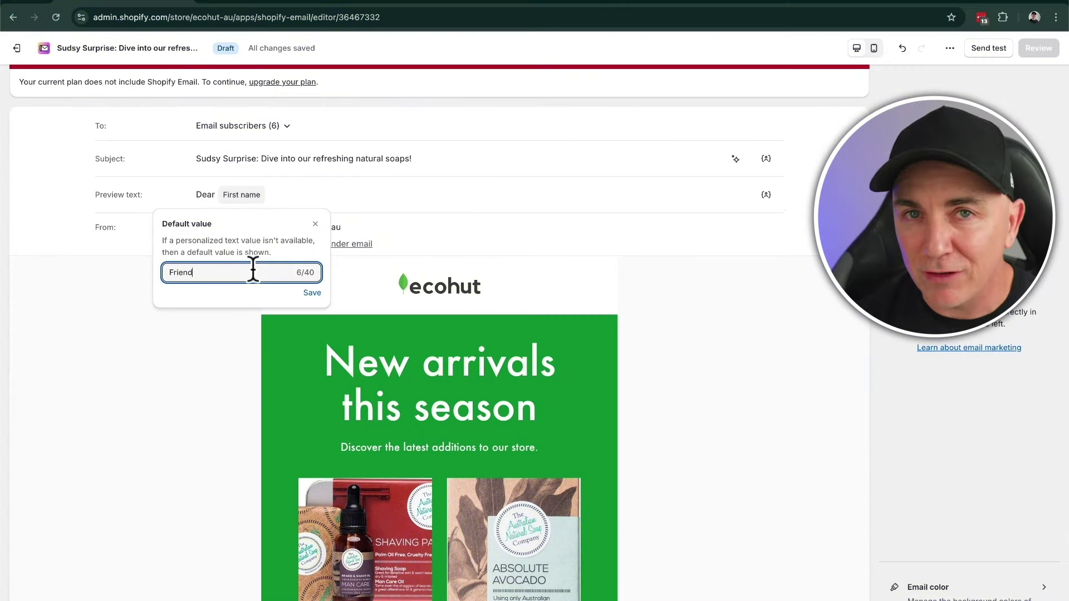
{"action": "left_click", "coordinate": [313, 294]}
Change the store's sender email in the notification settings to the address on the ecohut.com.au domain and return to the campaign
{"action": "left_click_drag", "start_coordinate": [237, 227], "coordinate": [356, 226]}
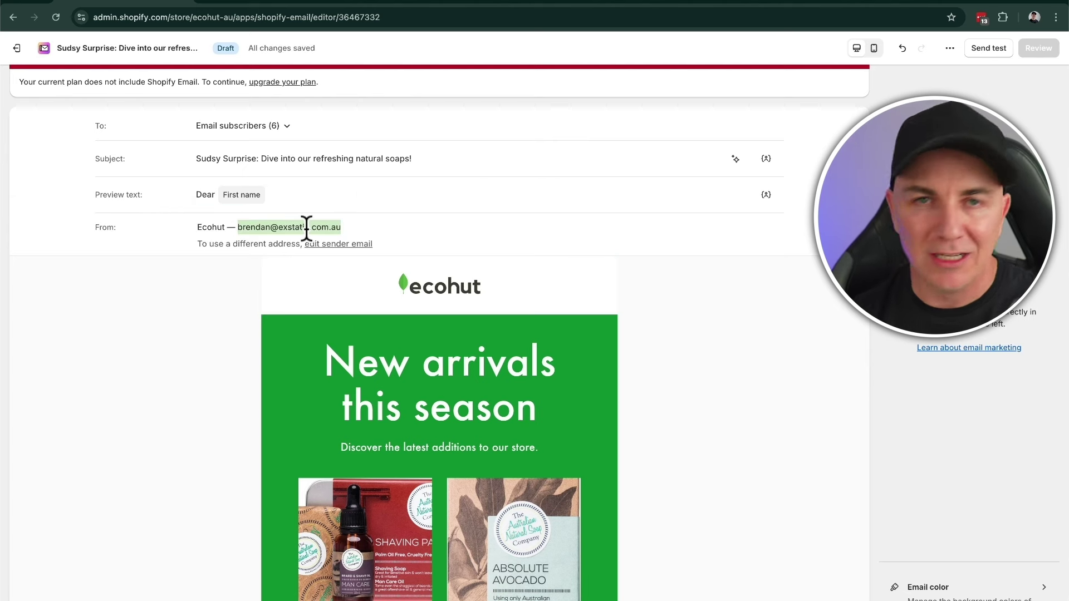
{"action": "left_click", "coordinate": [275, 227]}
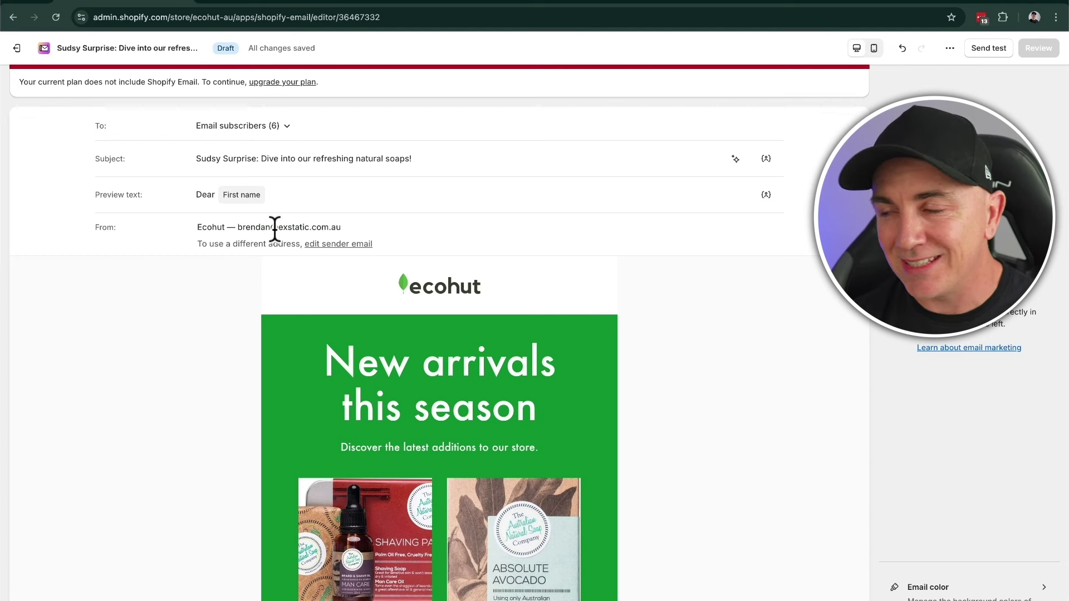
{"action": "left_click", "coordinate": [338, 245]}
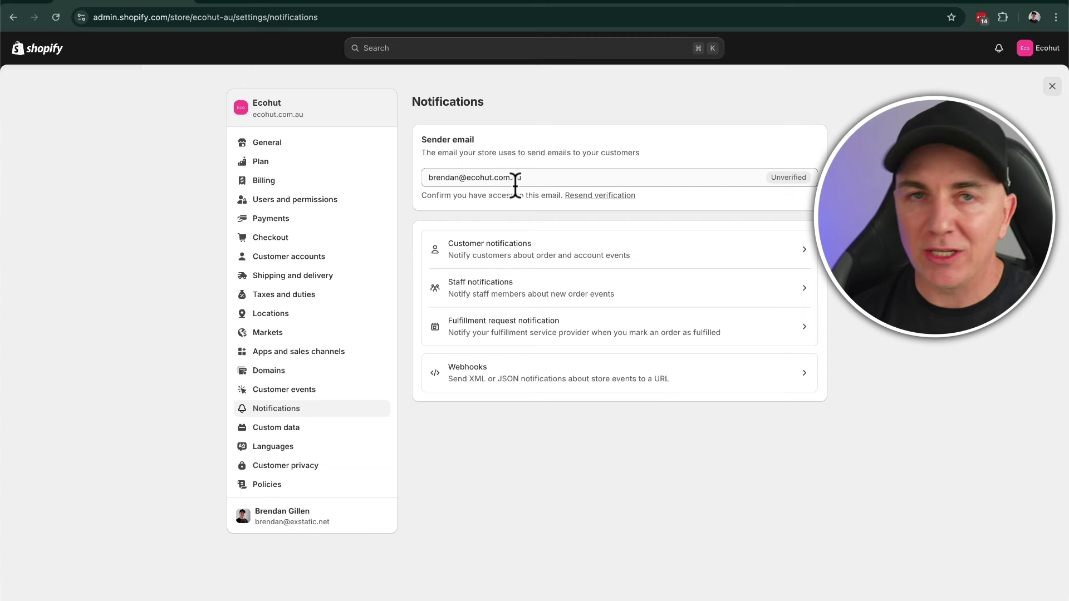
{"action": "left_click", "coordinate": [1052, 86]}
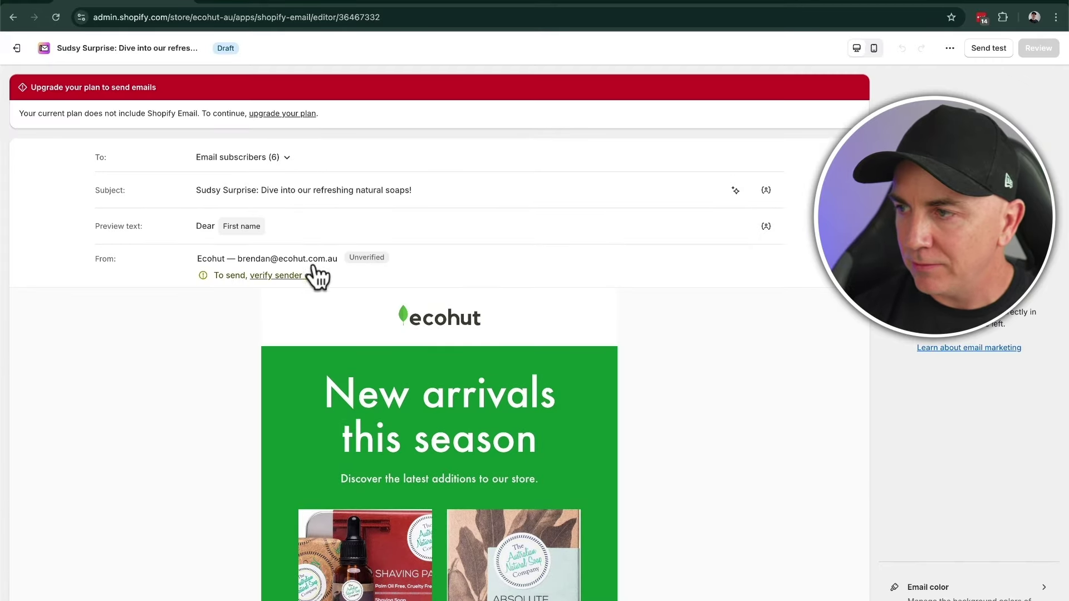
{"action": "left_click_drag", "start_coordinate": [240, 258], "coordinate": [311, 257]}
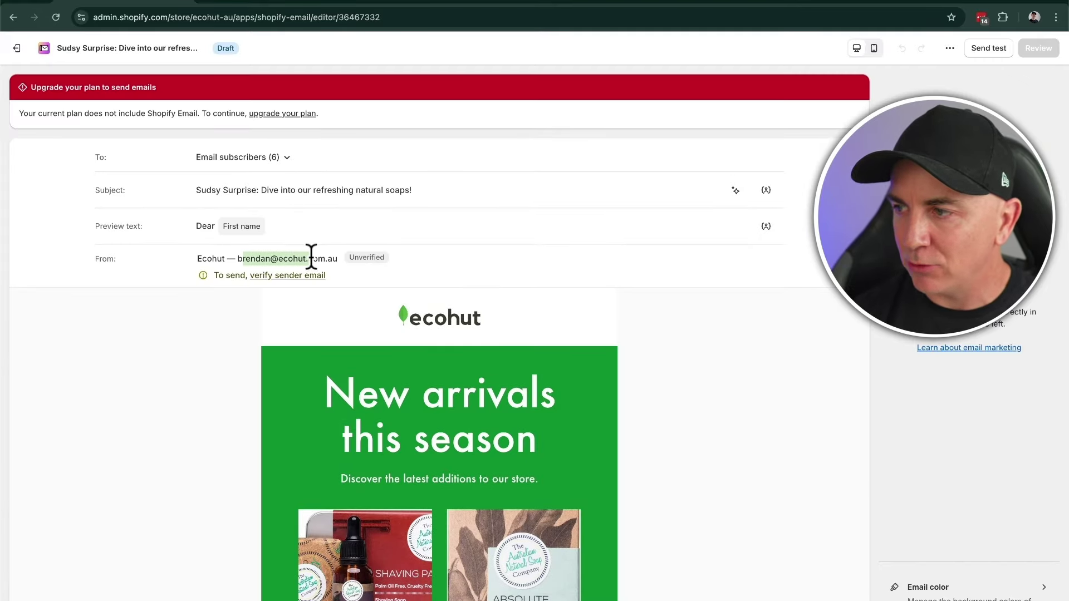
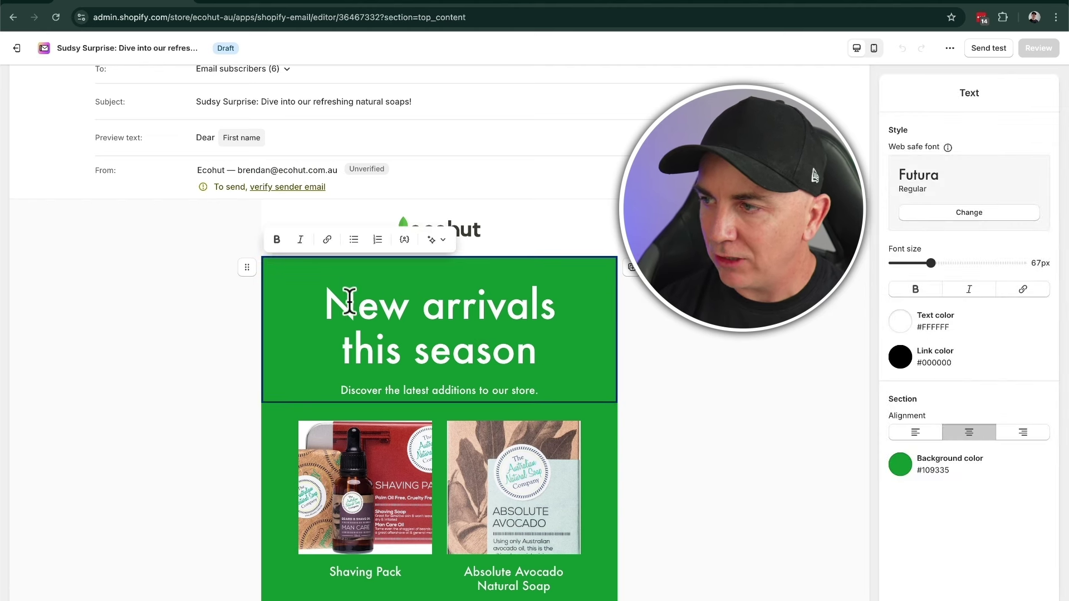
Reword the email's main heading as "New bath products this season" and reduce its font size to 43px
{"action": "left_click_drag", "start_coordinate": [333, 304], "coordinate": [483, 333]}
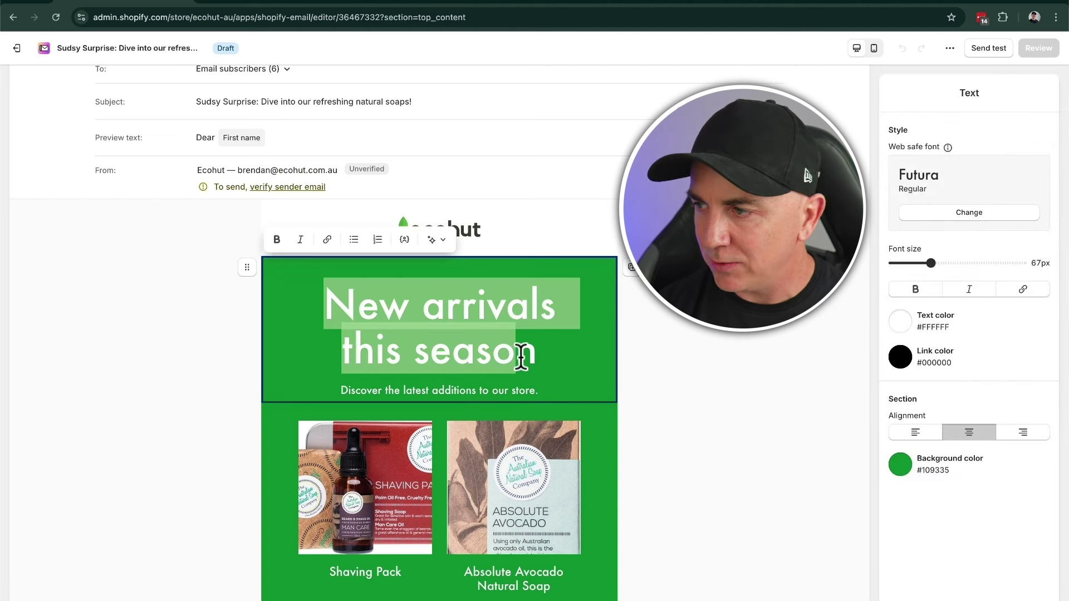
{"action": "left_click", "coordinate": [543, 356]}
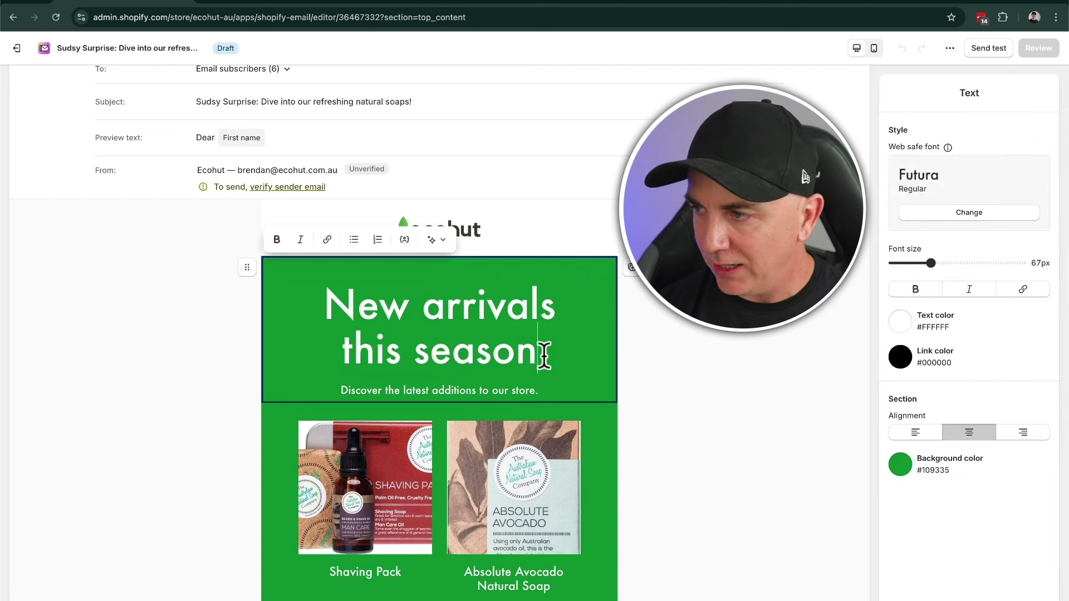
{"action": "double_click", "coordinate": [458, 304]}
{"action": "type", "text": "bath rpo"}
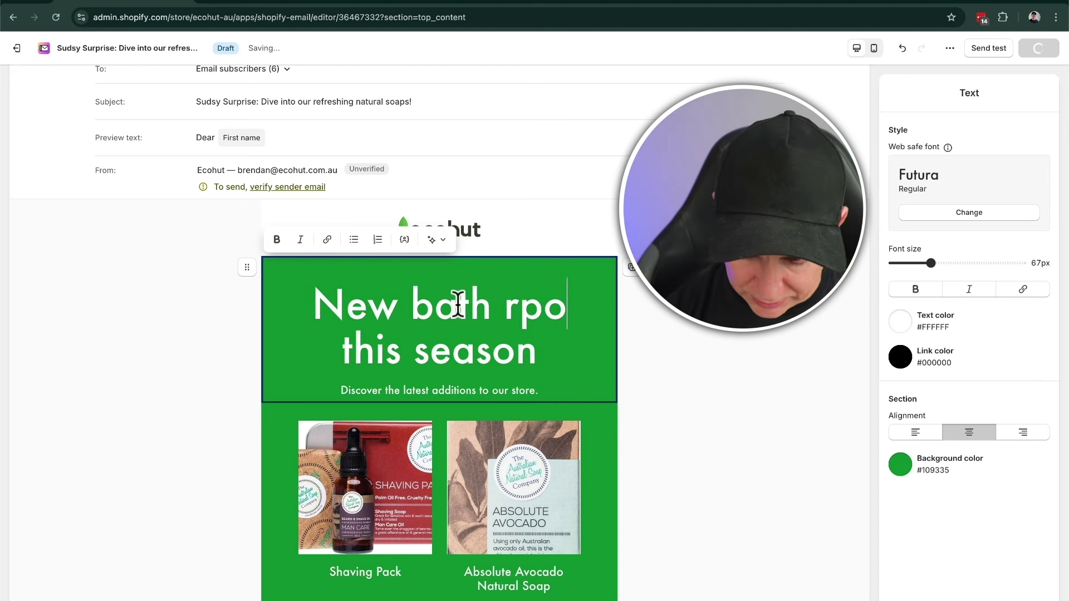
{"action": "type", "text": "ducts"}
{"action": "key", "text": "Delete"}
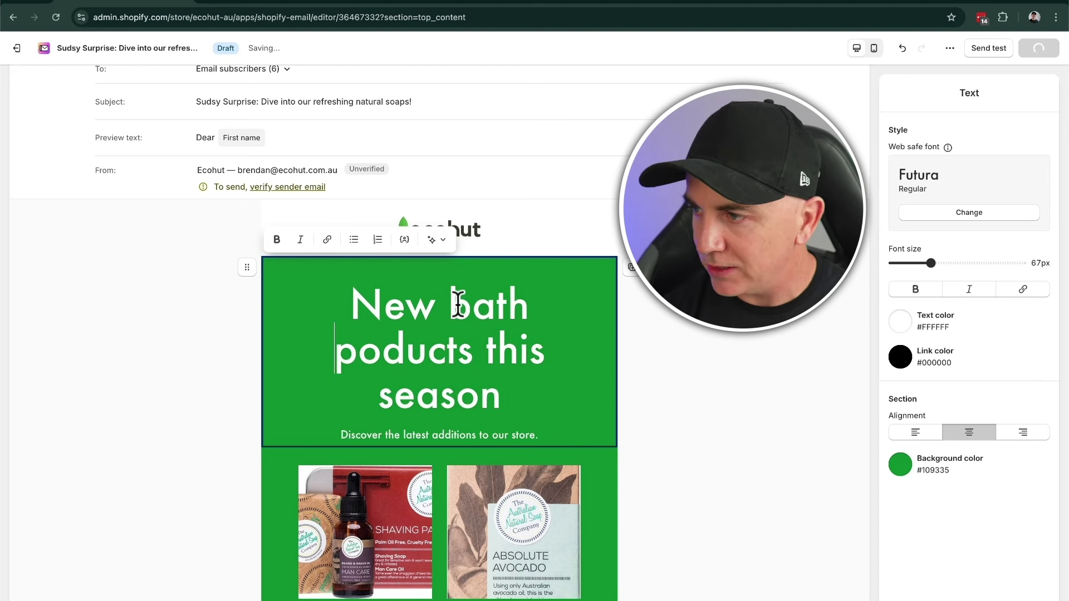
{"action": "key", "text": "Right"}
{"action": "type", "text": "r"}
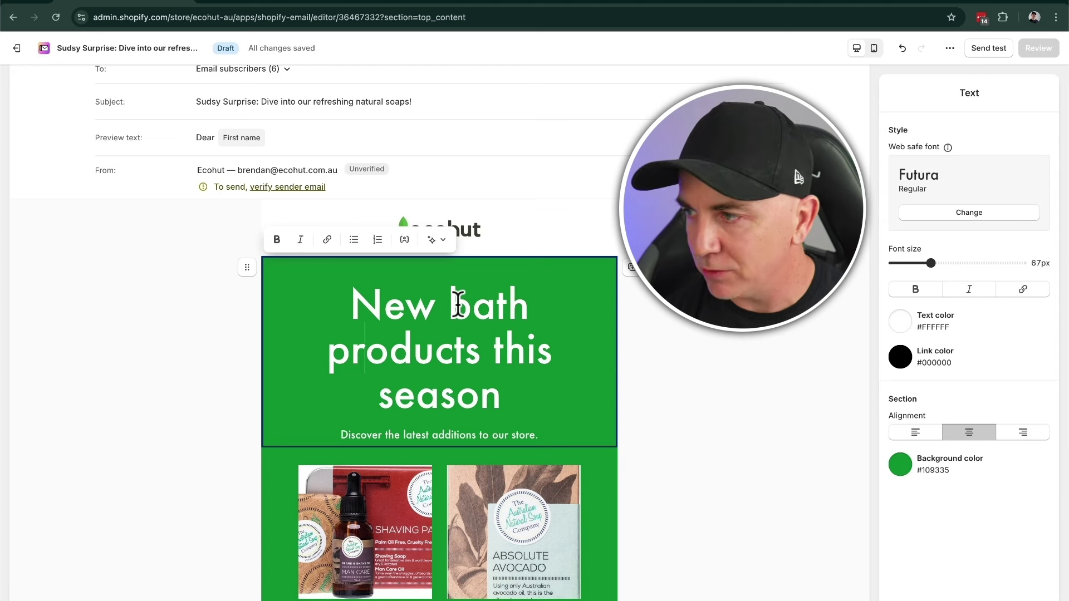
{"action": "left_click_drag", "start_coordinate": [355, 299], "coordinate": [543, 387]}
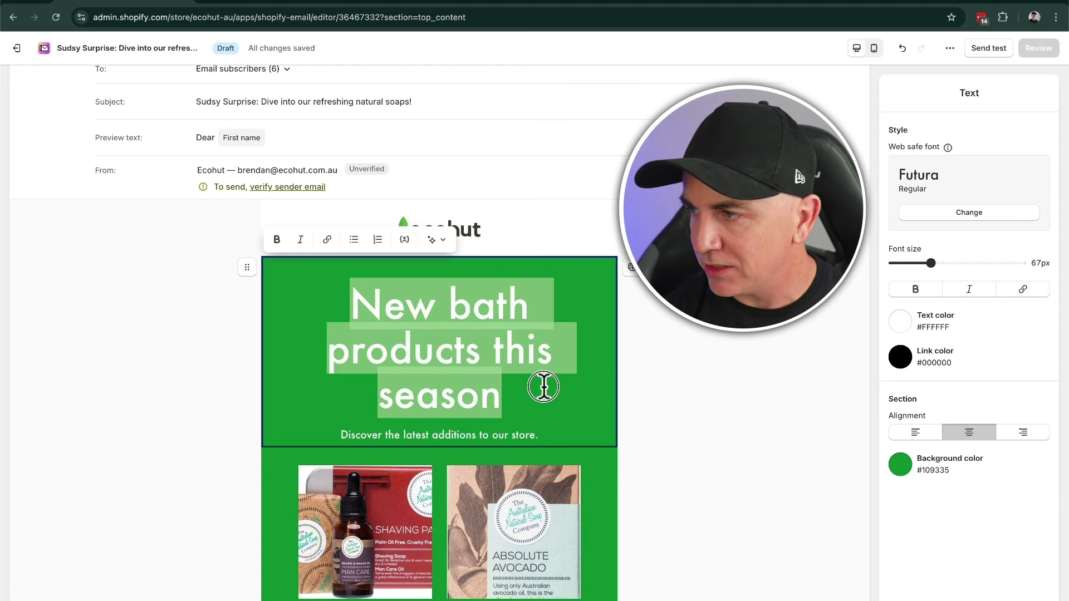
{"action": "left_click_drag", "start_coordinate": [937, 266], "coordinate": [913, 265]}
Try a white #FFFFFF background on the heading section, and restore its green #109335 background
{"action": "left_click", "coordinate": [901, 465]}
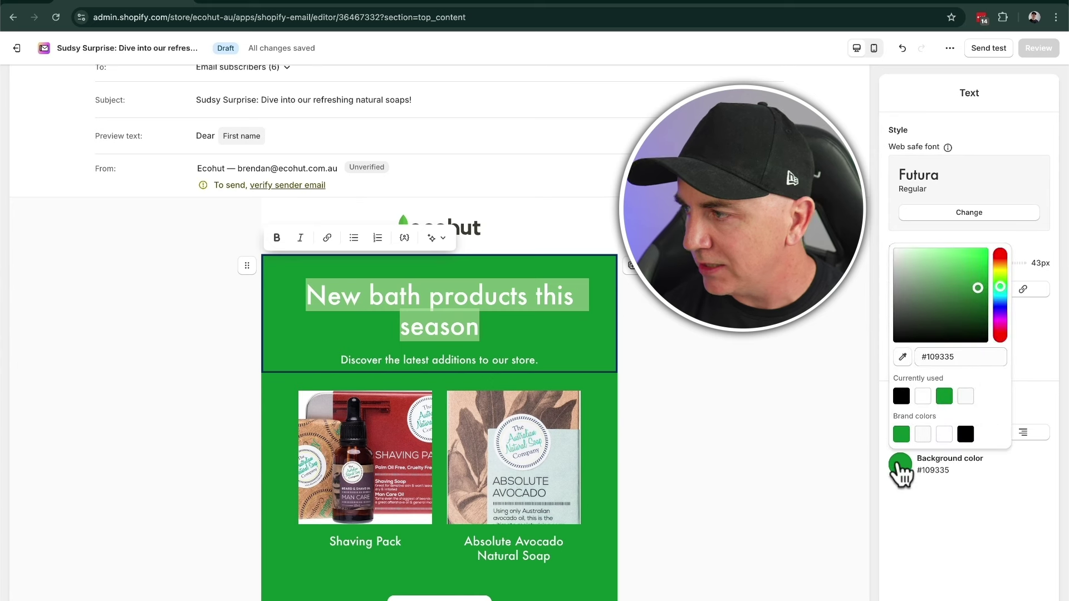
{"action": "left_click", "coordinate": [923, 397]}
{"action": "left_click", "coordinate": [727, 406]}
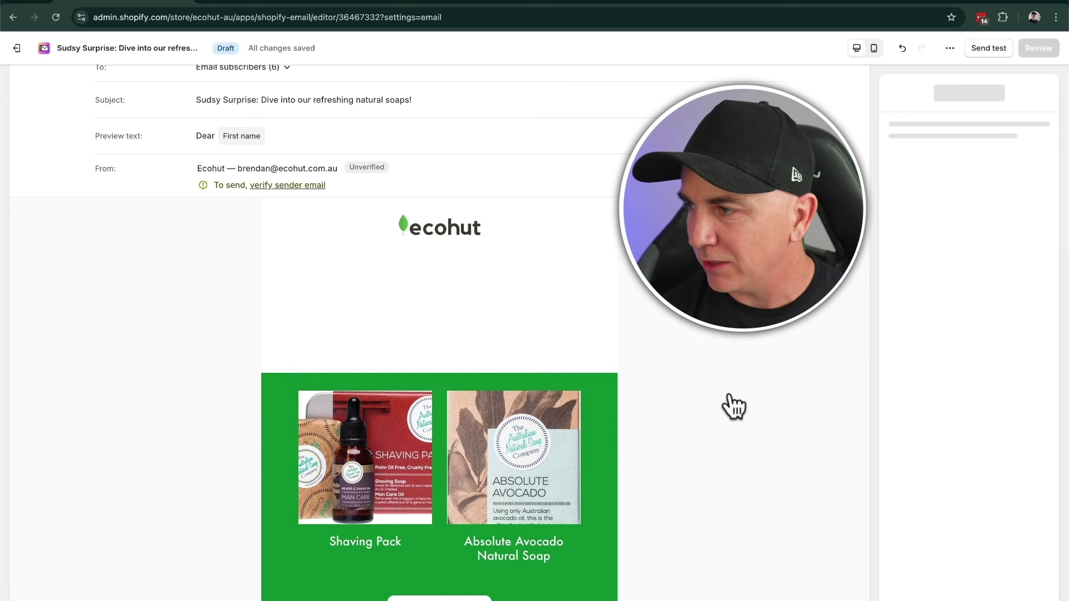
{"action": "left_click", "coordinate": [450, 277]}
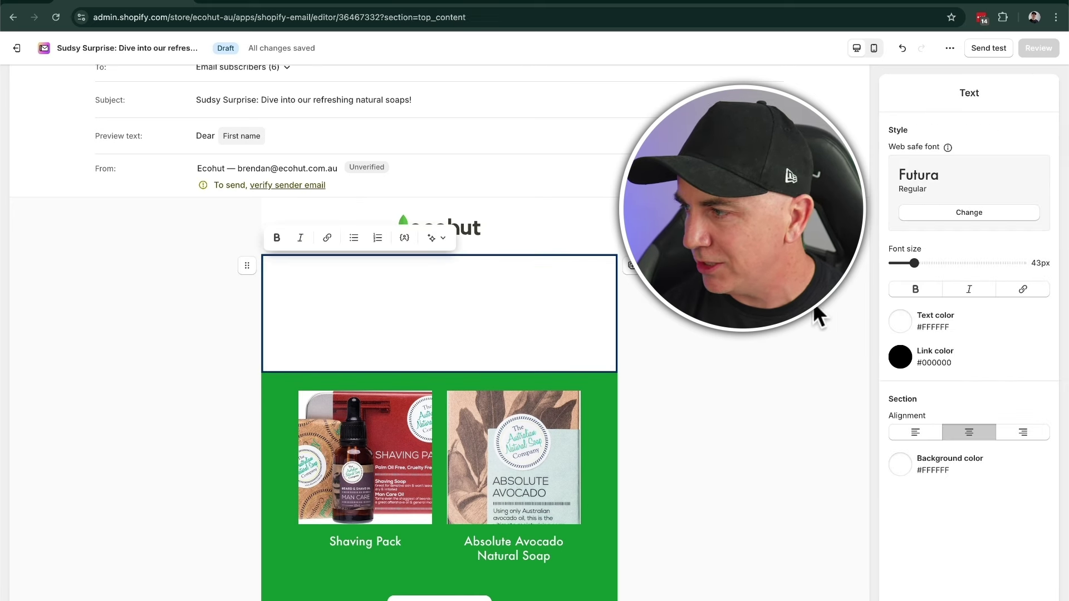
{"action": "left_click", "coordinate": [900, 464]}
{"action": "left_click", "coordinate": [944, 396]}
{"action": "left_click", "coordinate": [776, 393]}
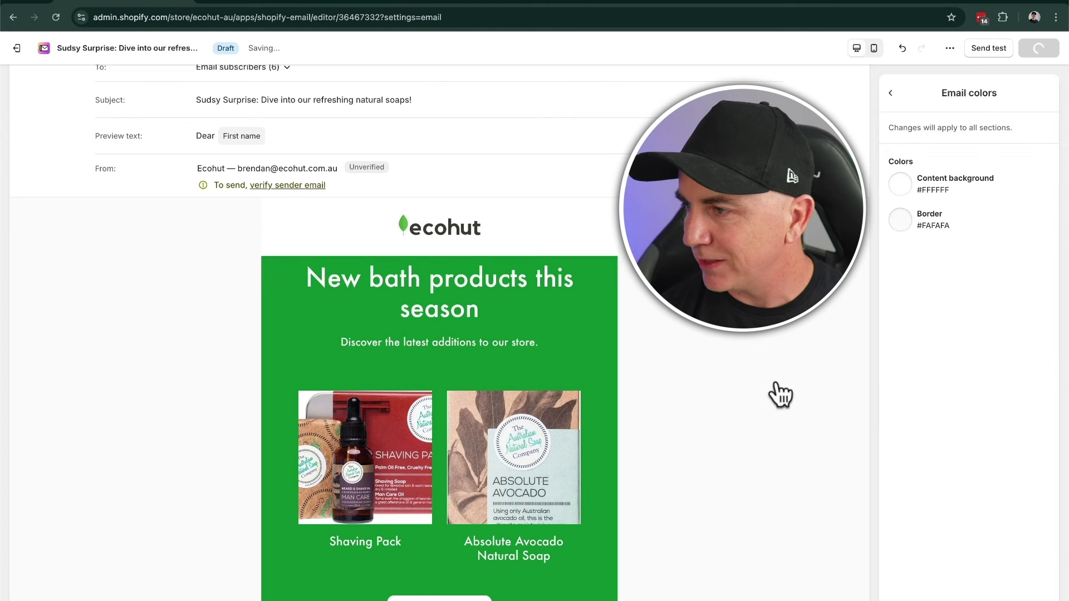
Add the Bamboo Toothbrush and Organic Decaf Coffee to the two-column product section below the heading
{"action": "left_click", "coordinate": [575, 431]}
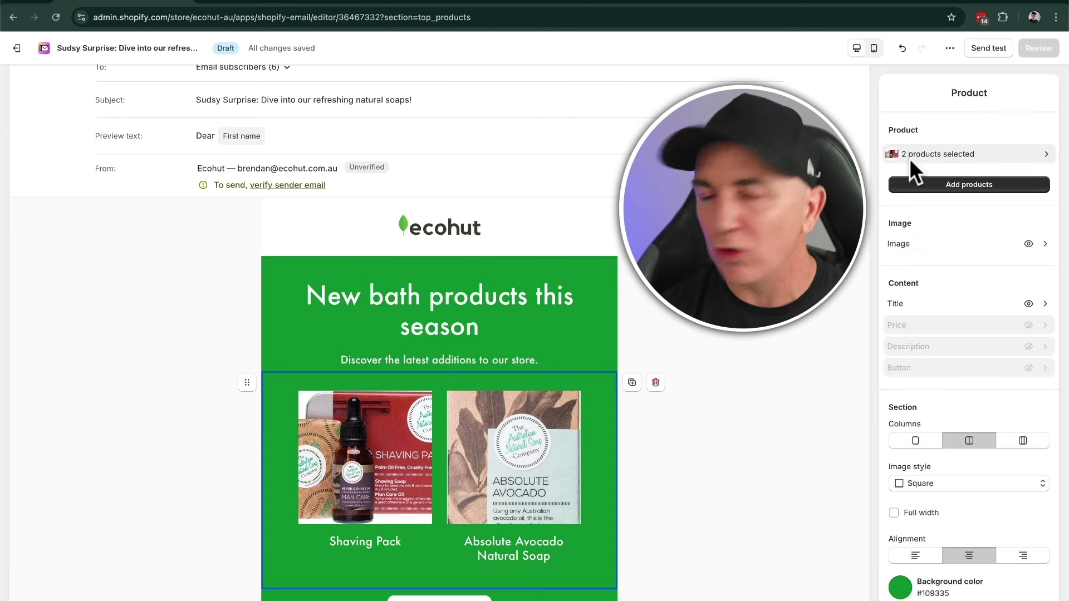
{"action": "left_click", "coordinate": [946, 185]}
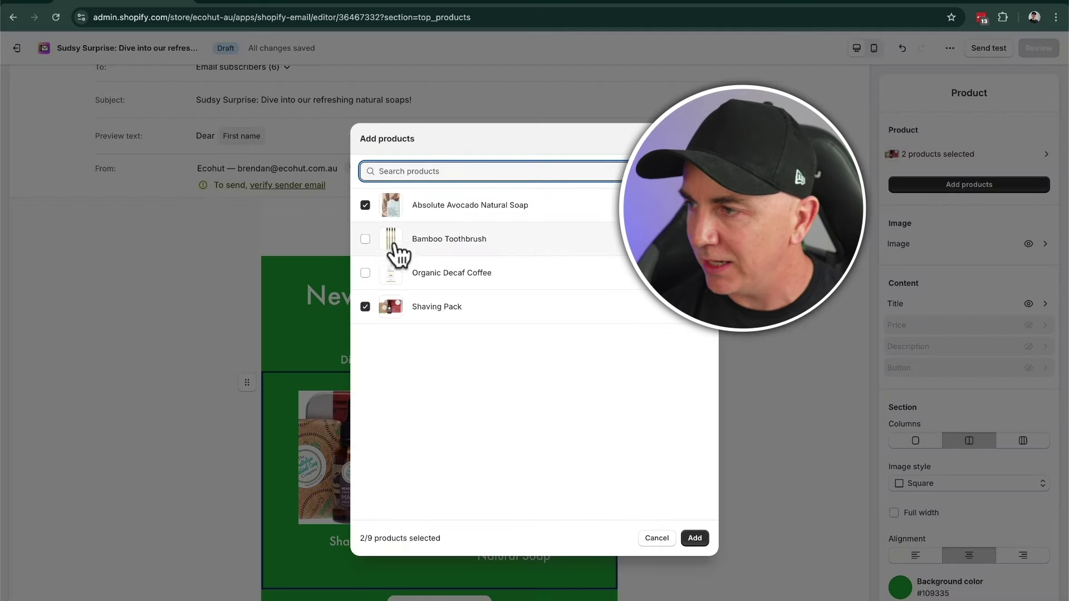
{"action": "left_click", "coordinate": [365, 239]}
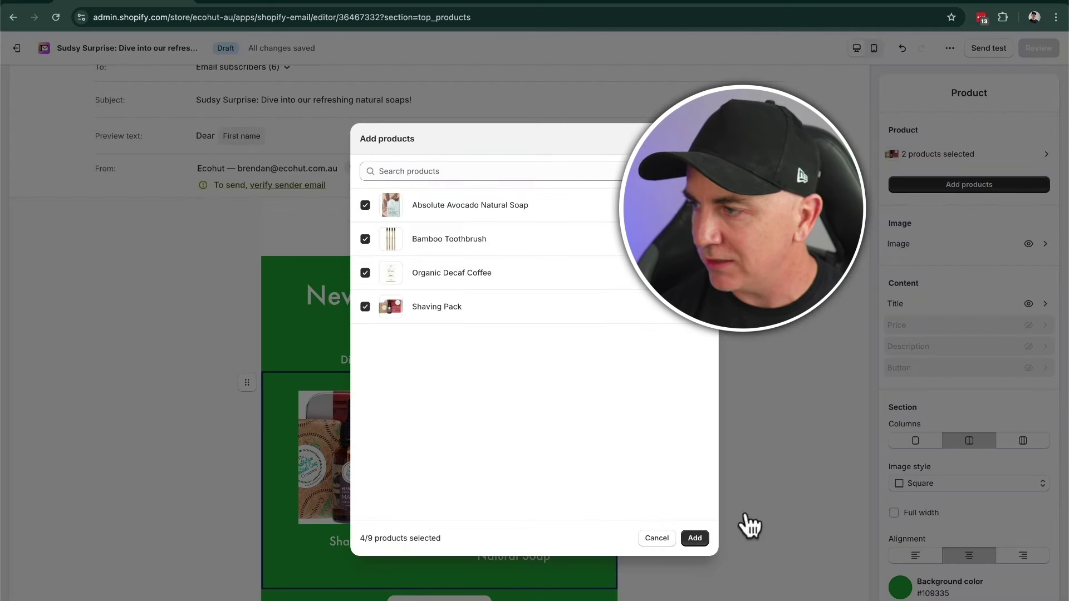
{"action": "left_click", "coordinate": [695, 538]}
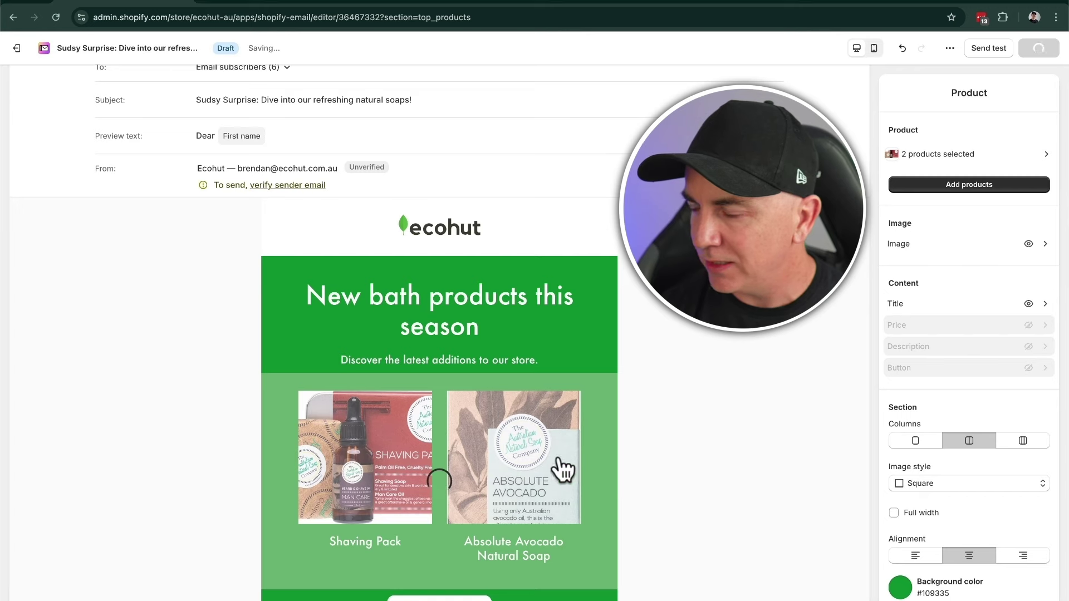
Examine the expanded product grid, the "Shop arrivals" button settings and the "Currently loving" section with its featured products
{"action": "scroll", "coordinate": [539, 457], "scroll_direction": "down", "scroll_amount": 2}
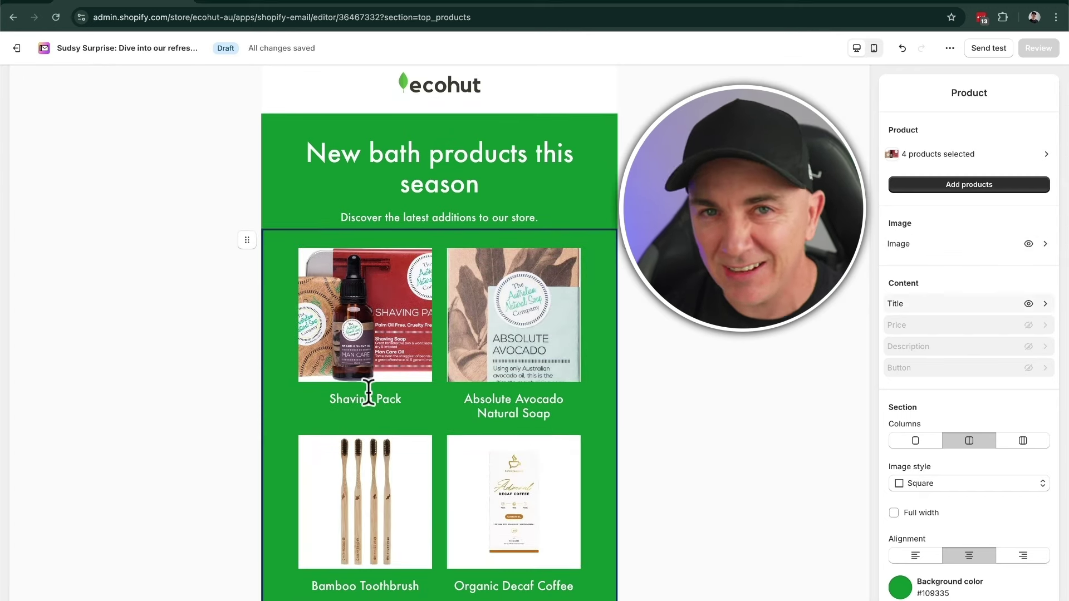
{"action": "scroll", "coordinate": [501, 445], "scroll_direction": "down", "scroll_amount": 5}
{"action": "left_click", "coordinate": [542, 469]}
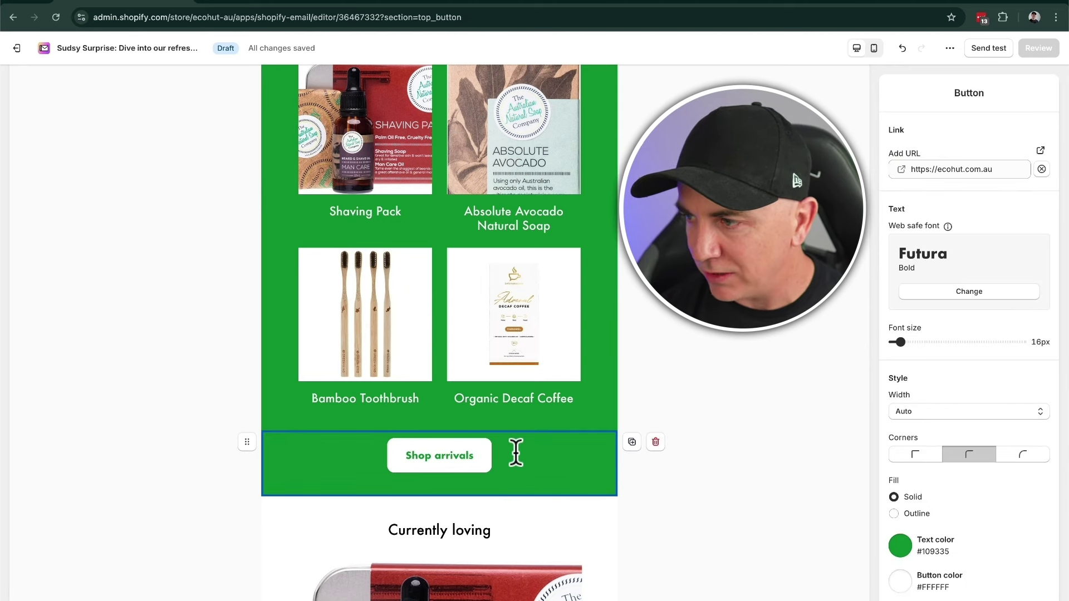
{"action": "scroll", "coordinate": [516, 453], "scroll_direction": "down", "scroll_amount": 3}
{"action": "left_click", "coordinate": [503, 430]}
{"action": "scroll", "coordinate": [505, 437], "scroll_direction": "down", "scroll_amount": 6}
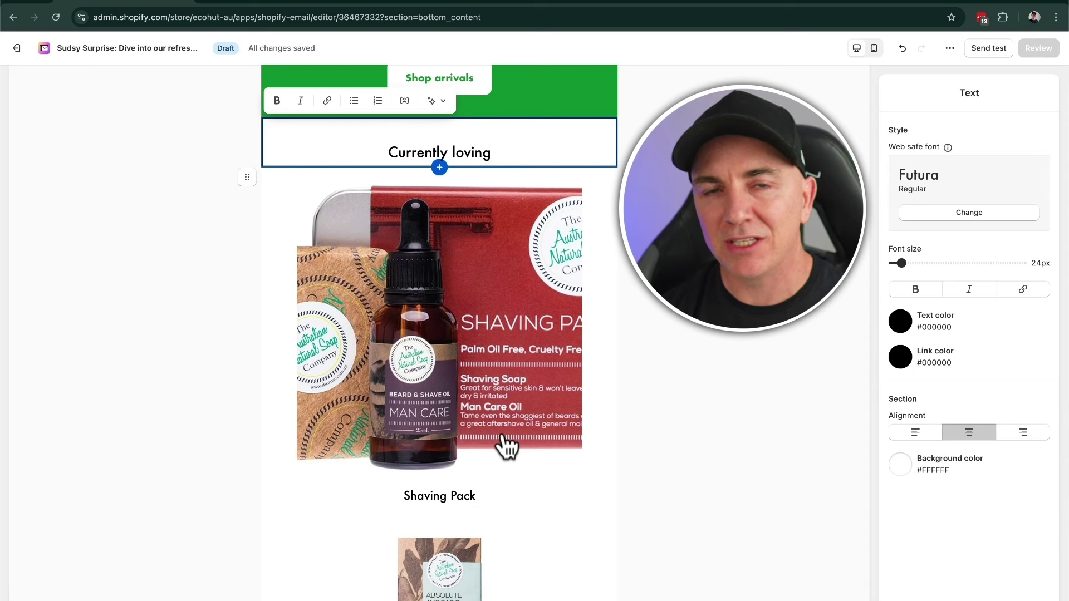
{"action": "scroll", "coordinate": [520, 414], "scroll_direction": "down", "scroll_amount": 6}
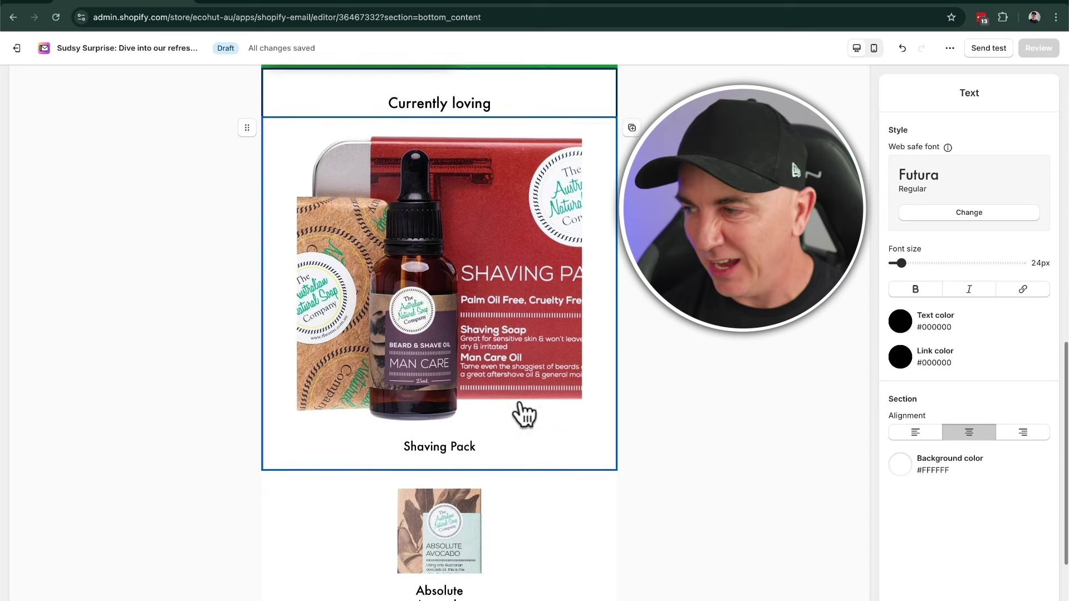
{"action": "scroll", "coordinate": [524, 423], "scroll_direction": "up", "scroll_amount": 10}
{"action": "scroll", "coordinate": [523, 423], "scroll_direction": "up", "scroll_amount": 10}
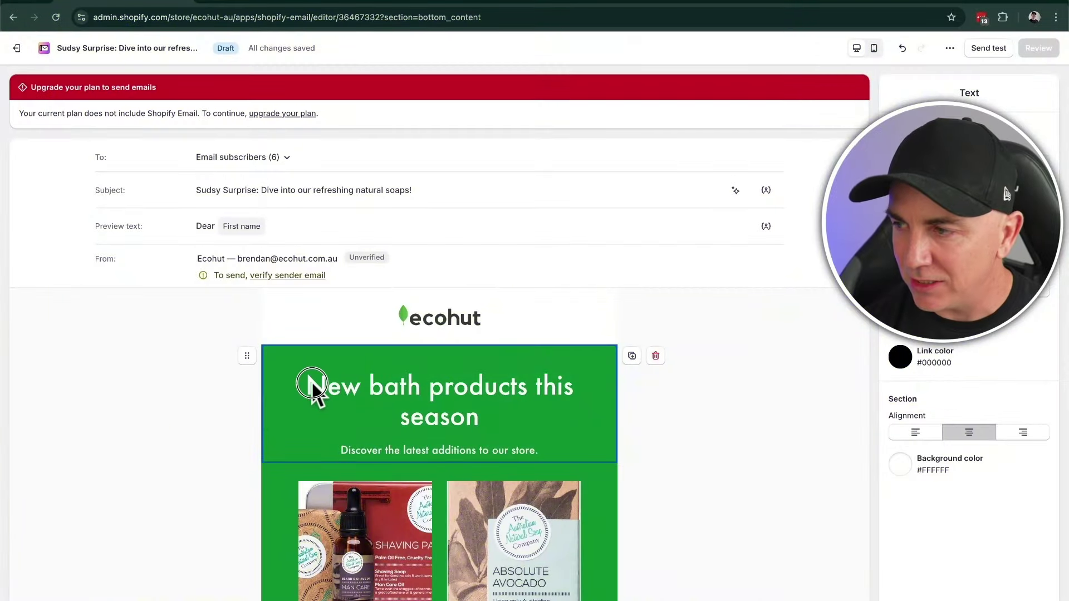
Extend the intro text below the heading to "Discover the latest additions to our store, browse from our new range of soaps, toothbrushes and more."
{"action": "left_click", "coordinate": [312, 386]}
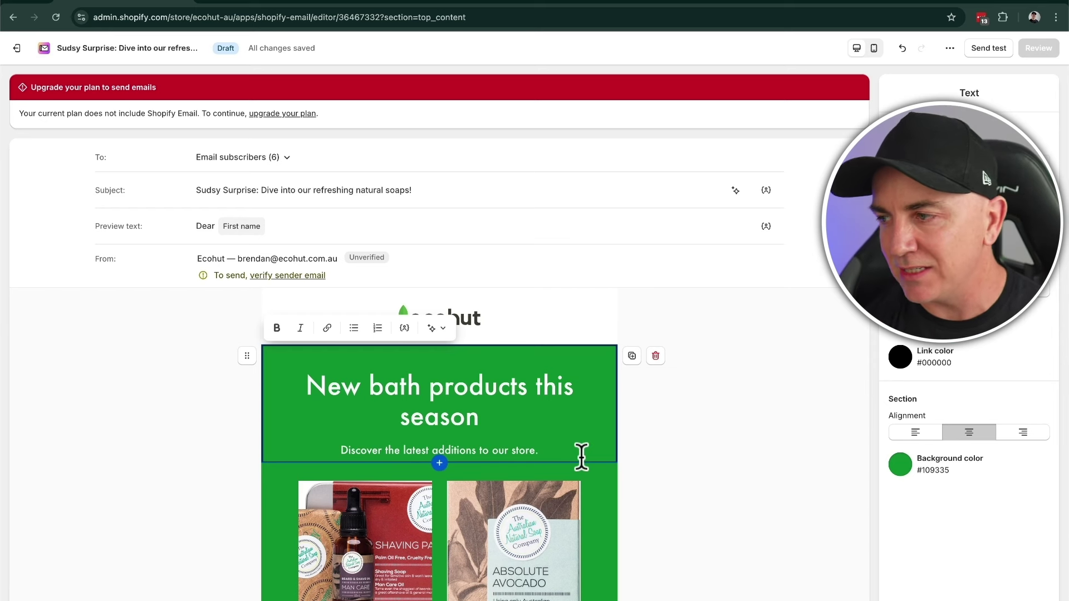
{"action": "key", "text": "BackSpace"}
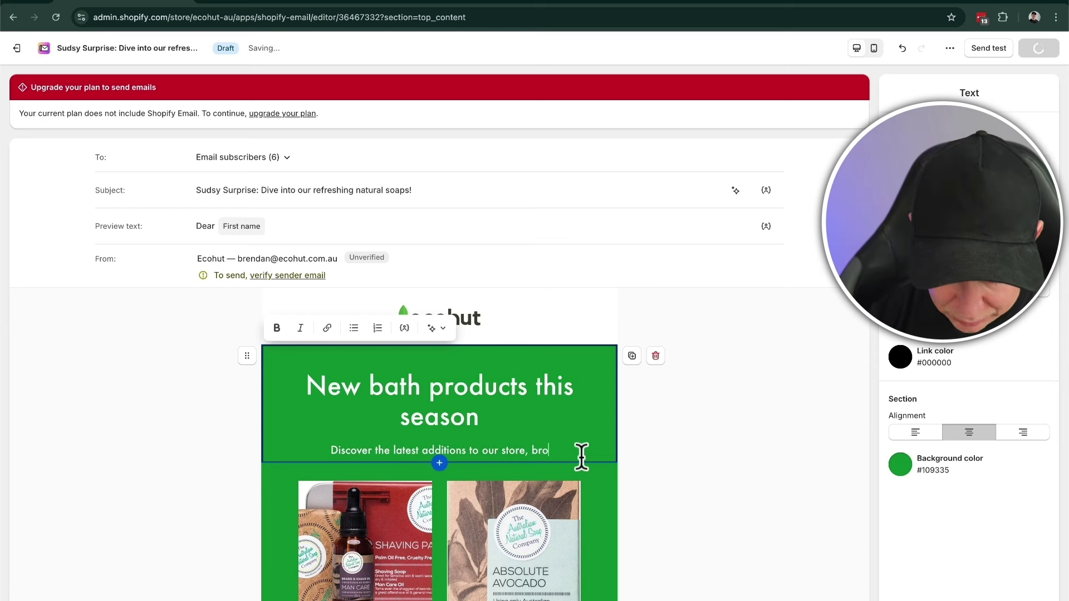
{"action": "type", "text": ", browse fr"}
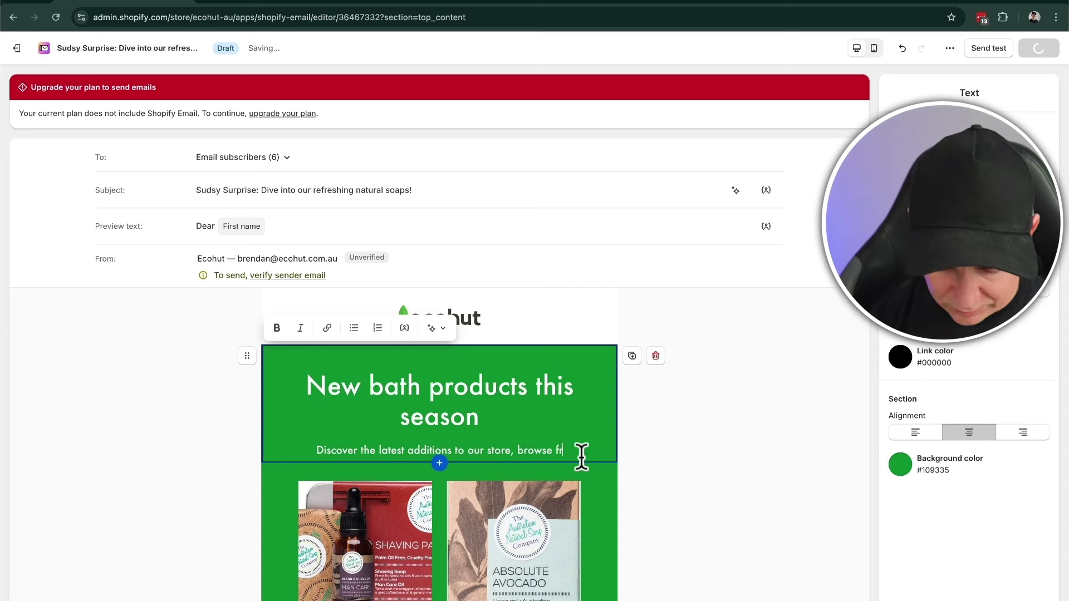
{"action": "type", "text": "om our new range"}
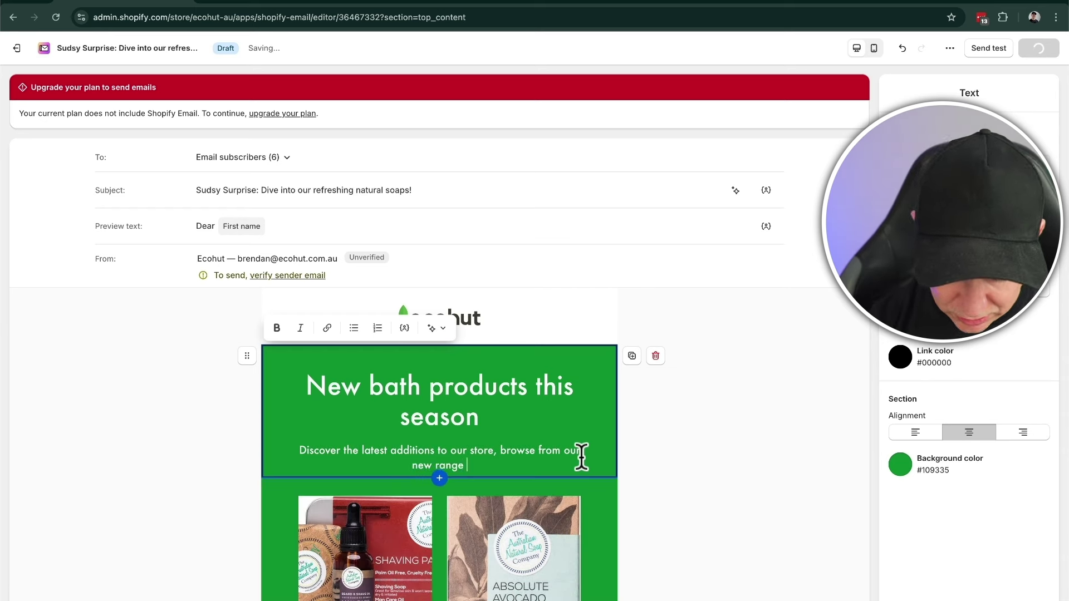
{"action": "type", "text": " of soaps, to"}
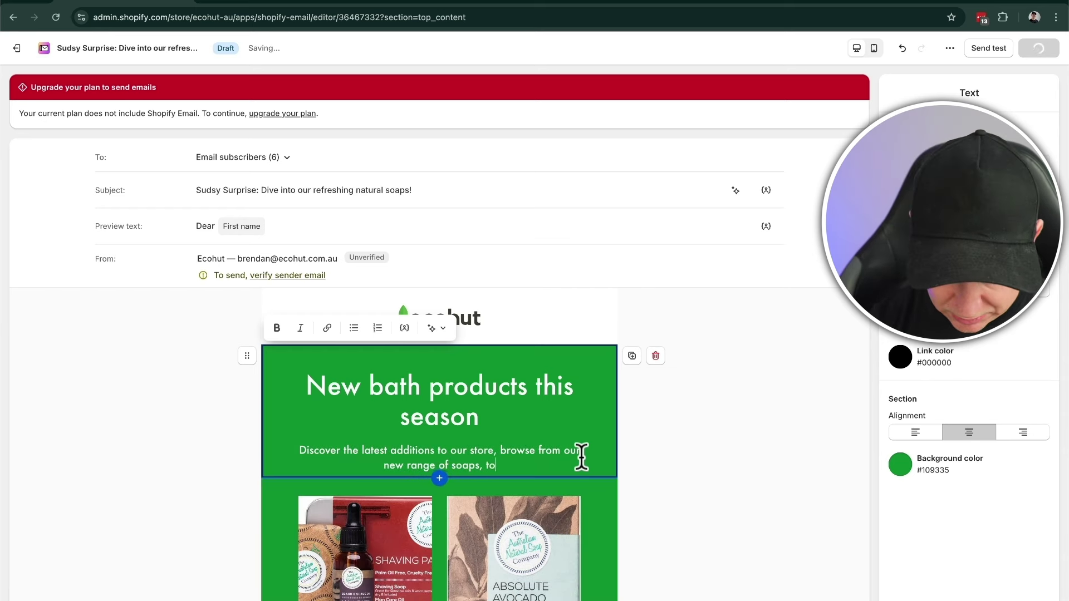
{"action": "type", "text": "othr"}
{"action": "key", "text": "BackSpace"}
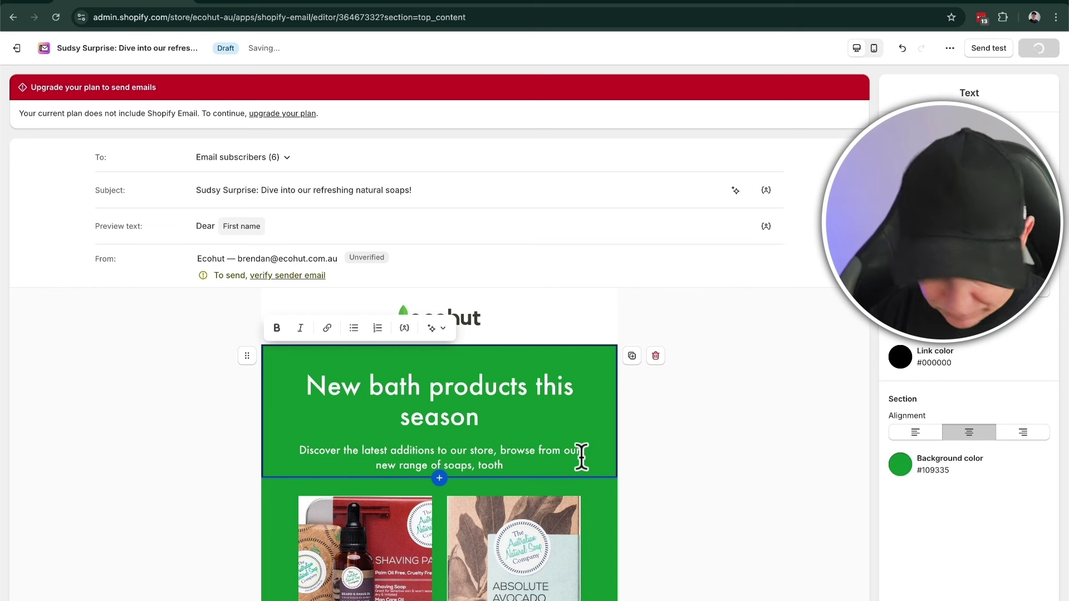
{"action": "type", "text": "brushes and "}
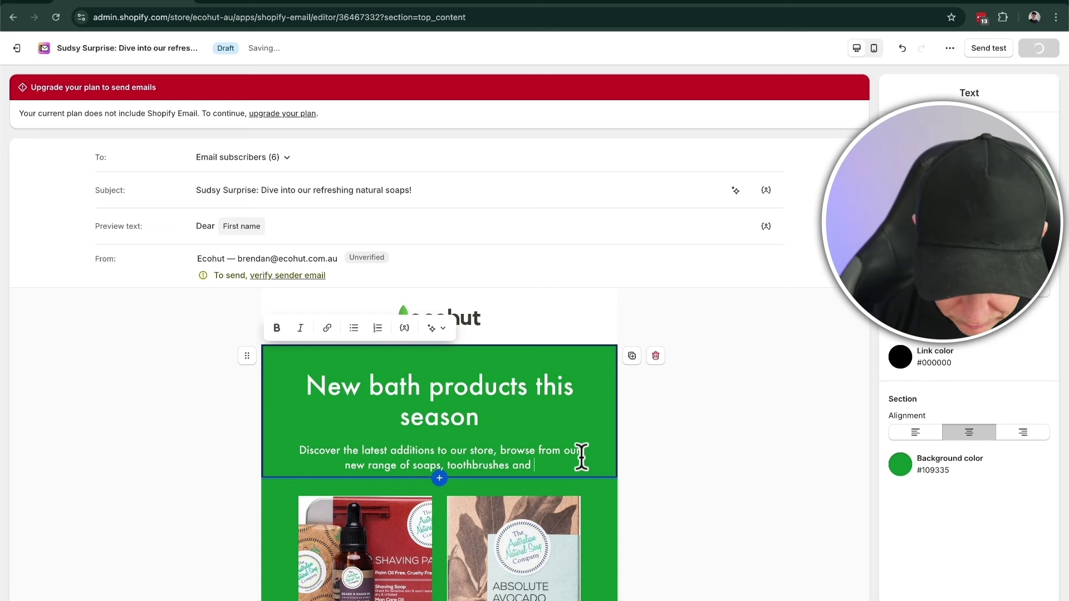
{"action": "type", "text": "more."}
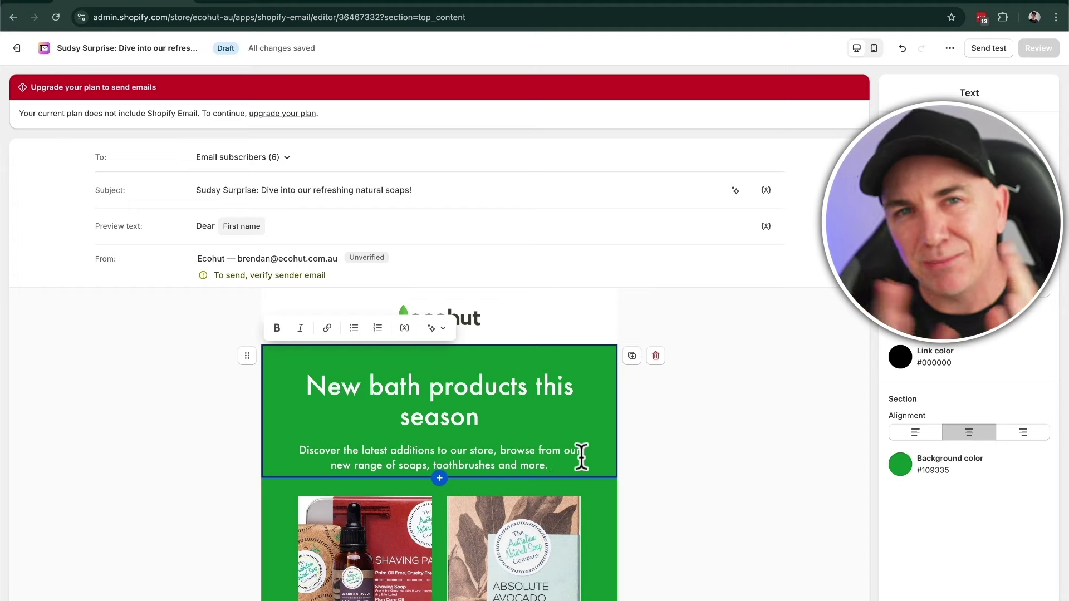
Review the email's layout from the heading through the product grid and "Currently loving" section down to the footer
{"action": "scroll", "coordinate": [505, 411], "scroll_direction": "down", "scroll_amount": 3}
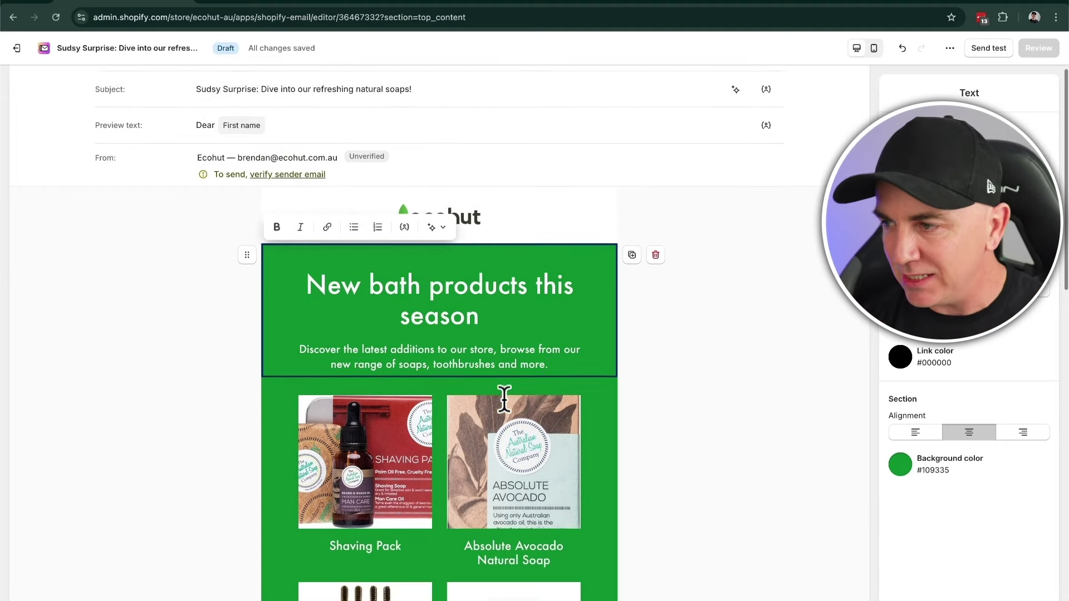
{"action": "scroll", "coordinate": [479, 490], "scroll_direction": "down", "scroll_amount": 5}
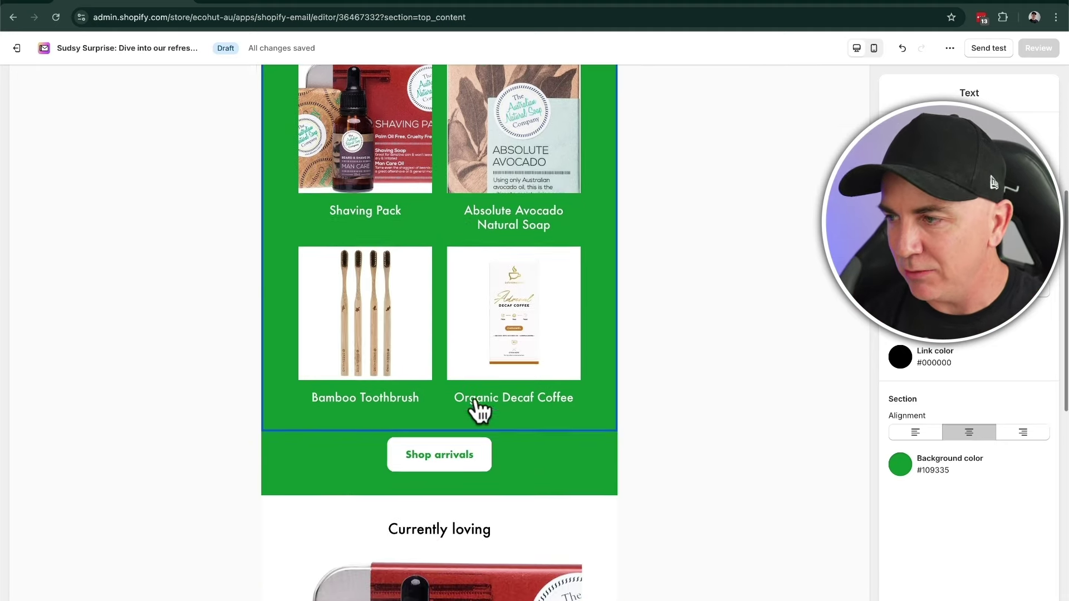
{"action": "left_click", "coordinate": [462, 468]}
{"action": "scroll", "coordinate": [466, 479], "scroll_direction": "down", "scroll_amount": 2}
{"action": "scroll", "coordinate": [470, 482], "scroll_direction": "down", "scroll_amount": 1}
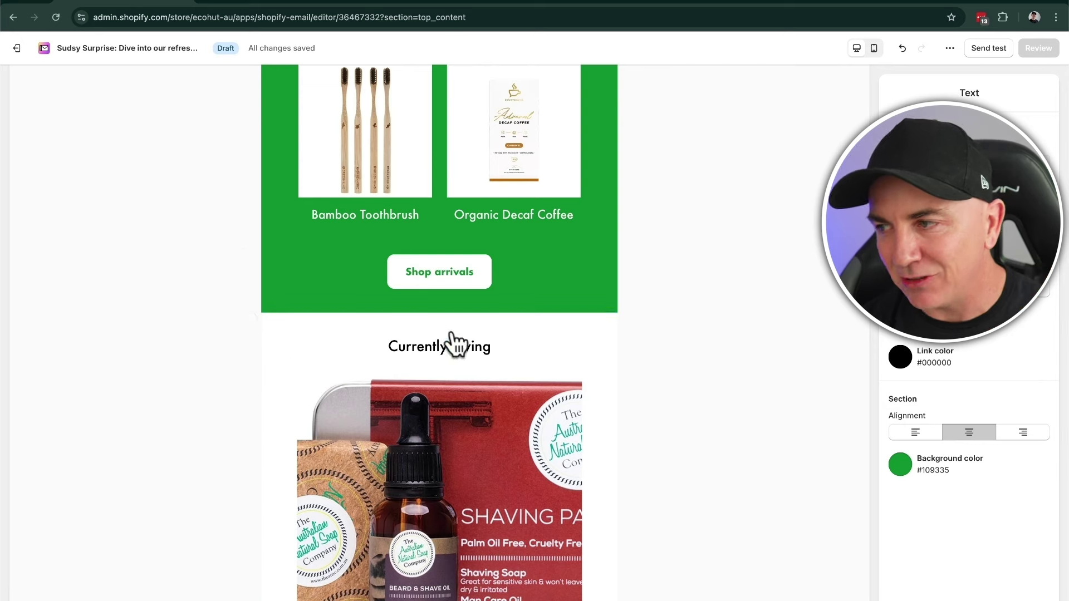
{"action": "scroll", "coordinate": [453, 367], "scroll_direction": "down", "scroll_amount": 4}
{"action": "scroll", "coordinate": [454, 367], "scroll_direction": "down", "scroll_amount": 4}
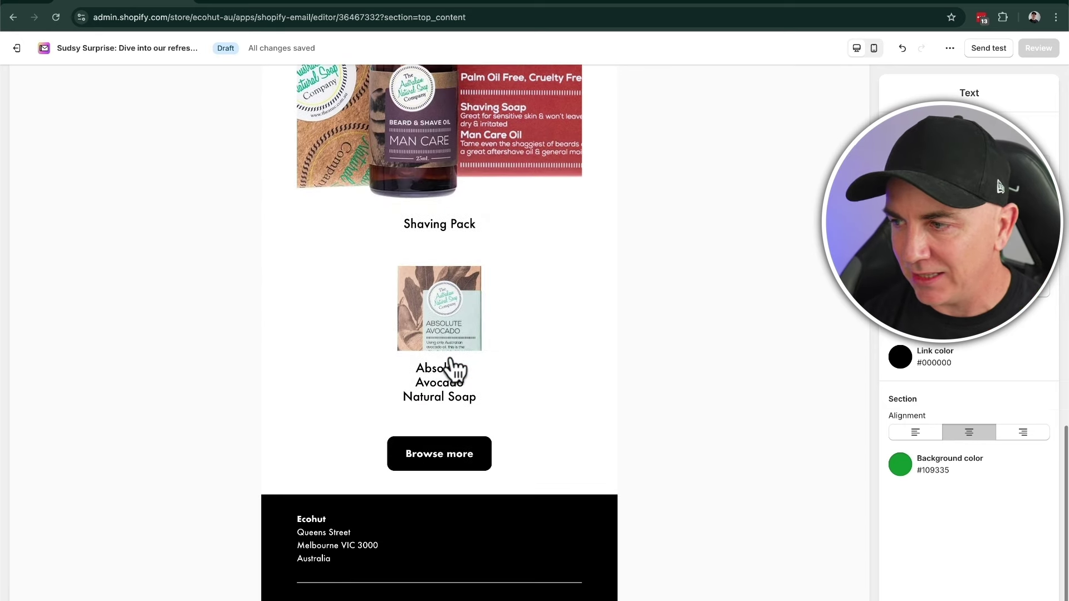
{"action": "scroll", "coordinate": [449, 398], "scroll_direction": "up", "scroll_amount": 15}
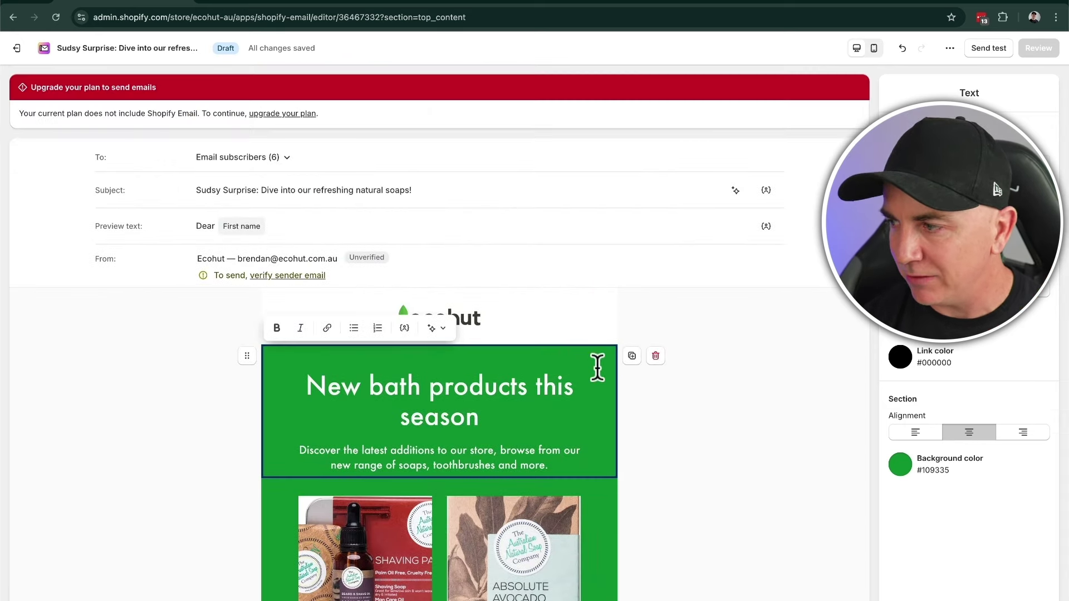
Add a new text section between the "Browse more" button and the footer
{"action": "scroll", "coordinate": [500, 370], "scroll_direction": "down", "scroll_amount": 10}
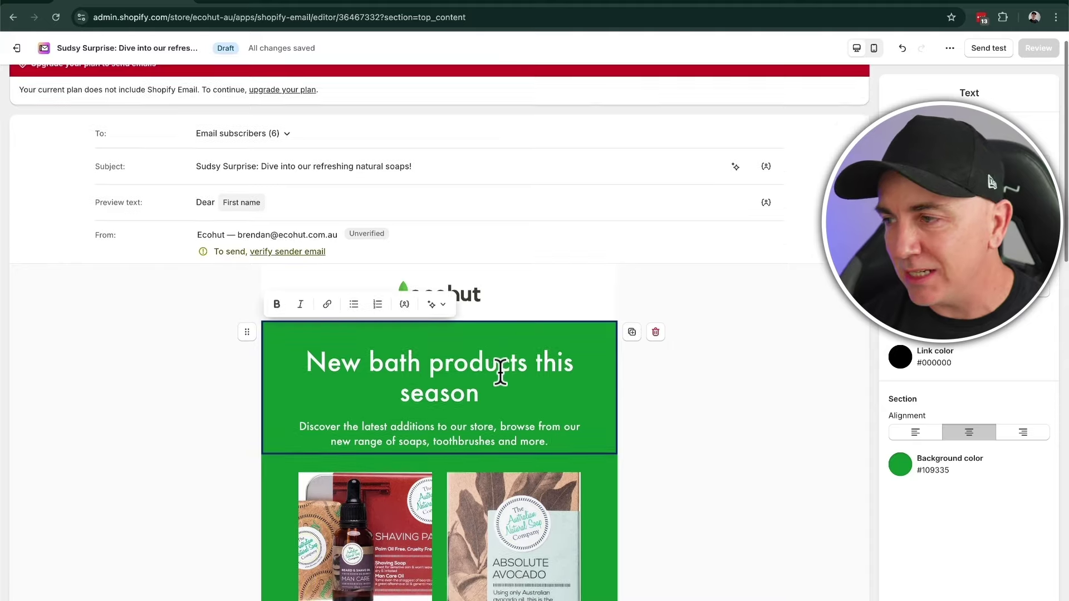
{"action": "scroll", "coordinate": [500, 369], "scroll_direction": "down", "scroll_amount": 8}
{"action": "left_click", "coordinate": [439, 494]}
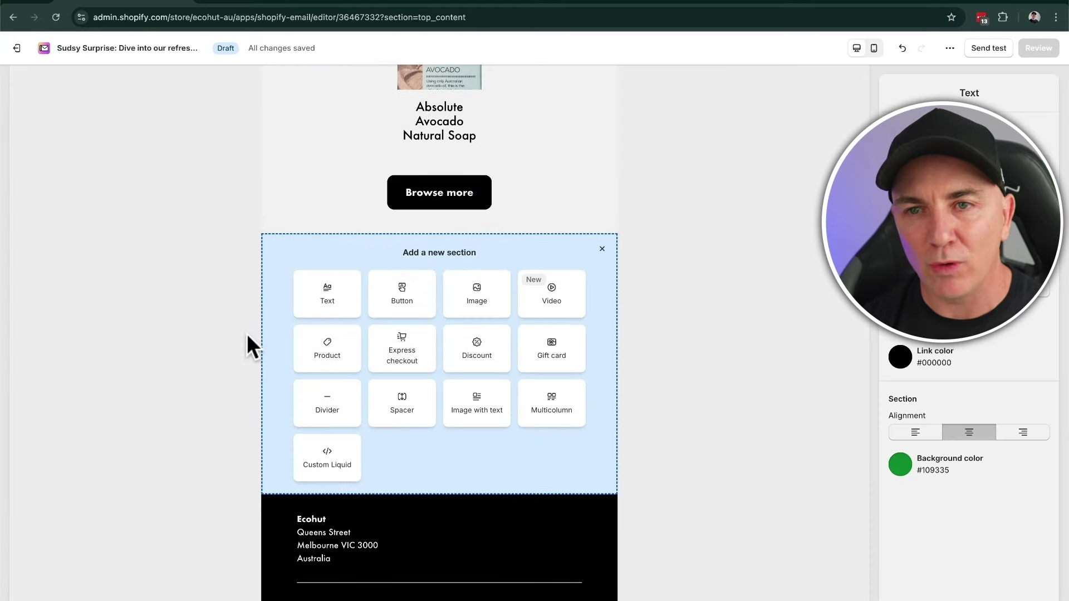
{"action": "left_click", "coordinate": [328, 295]}
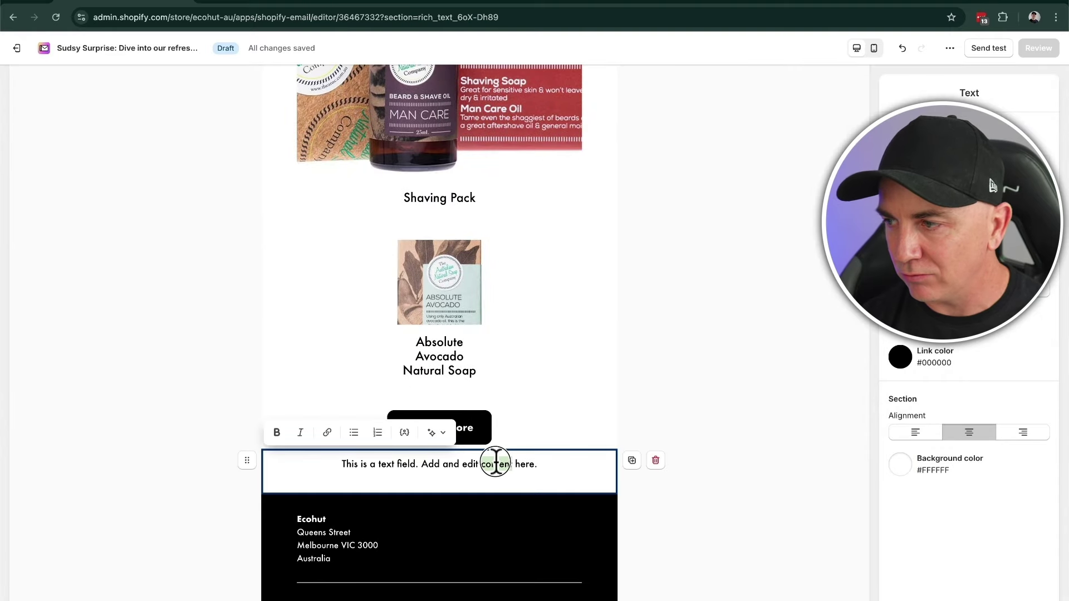
Replace the new text section's placeholder with "Write anything we want."
{"action": "triple_click", "coordinate": [496, 462]}
{"action": "type", "text": "Write a"}
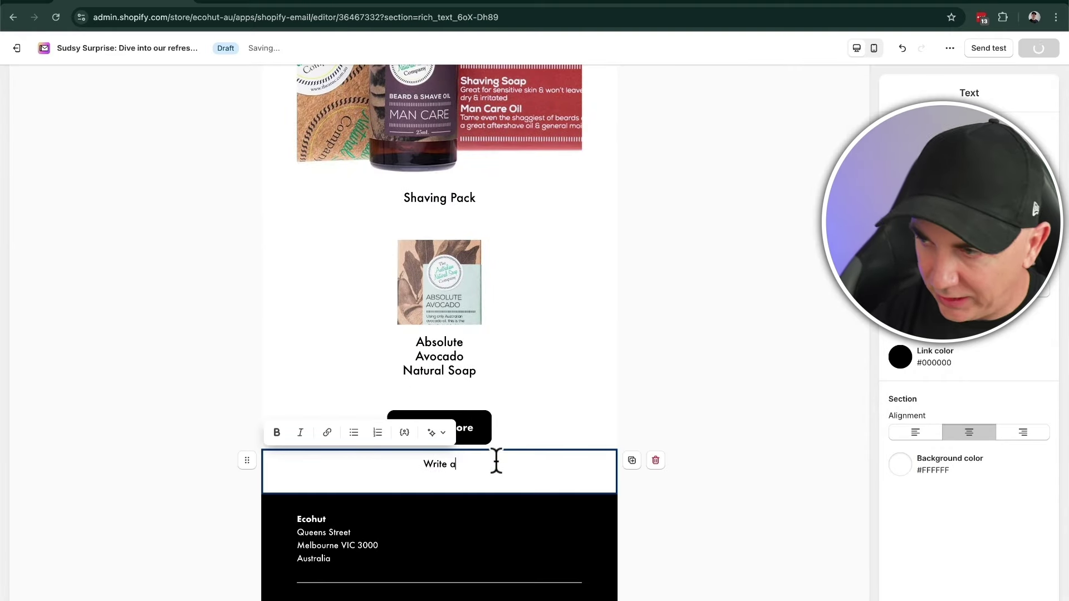
{"action": "type", "text": "nuyhting"}
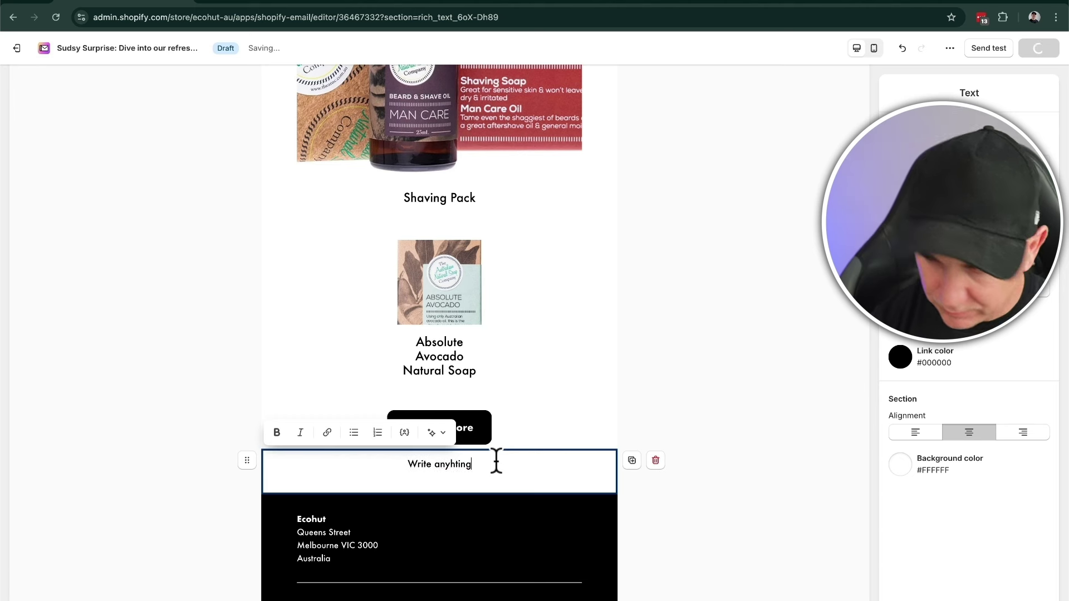
{"action": "type", "text": " twe w"}
{"action": "key", "text": "BackSpace"}
{"action": "key", "text": "BackSpace"}
{"action": "key", "text": "BackSpace"}
{"action": "key", "text": "BackSpace"}
{"action": "key", "text": "BackSpace"}
{"action": "key", "text": "BackSpace"}
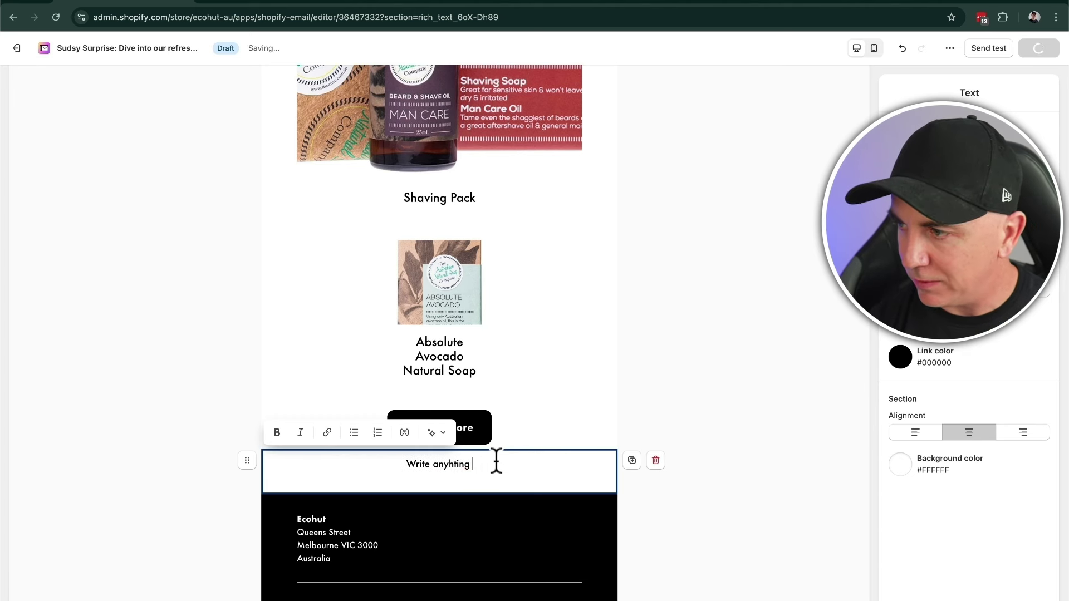
{"action": "type", "text": "we want."}
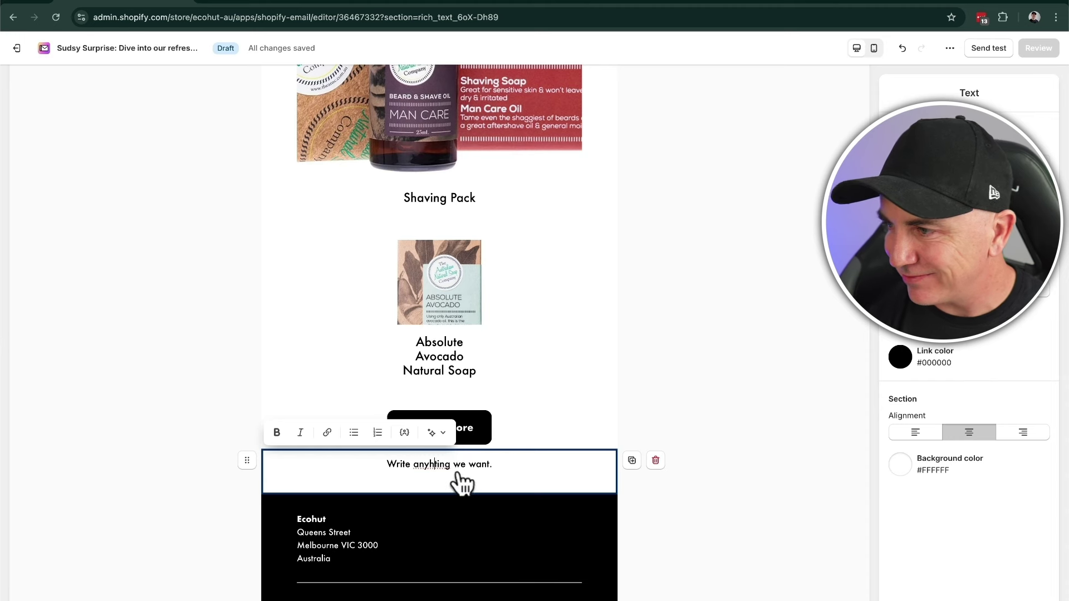
{"action": "key", "text": "BackSpace"}
{"action": "key", "text": "Right"}
{"action": "type", "text": "h"}
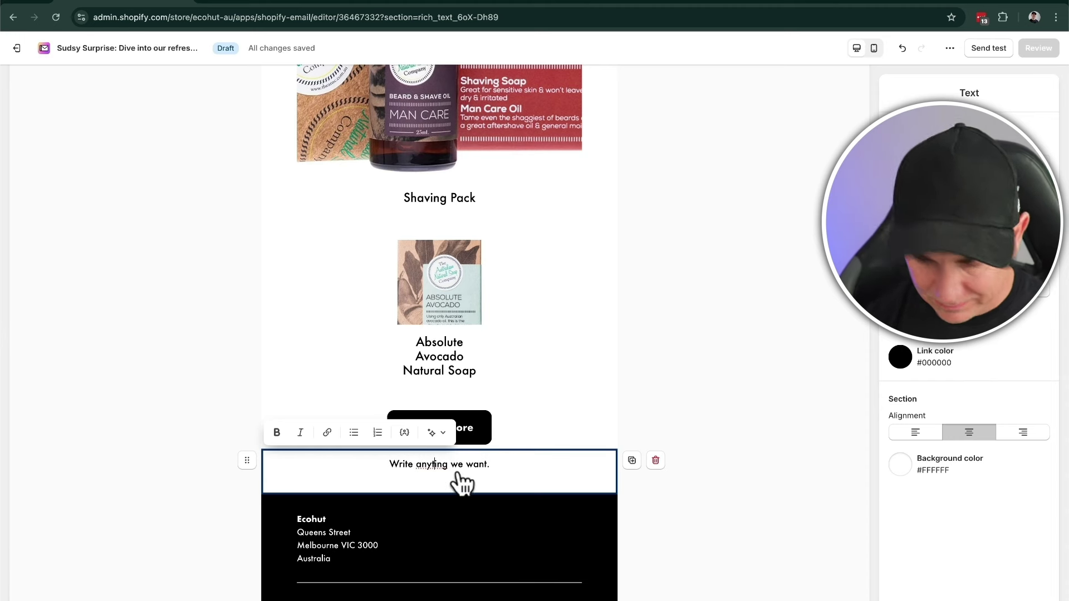
Add a discount section between the new text section and the footer
{"action": "left_click", "coordinate": [439, 494]}
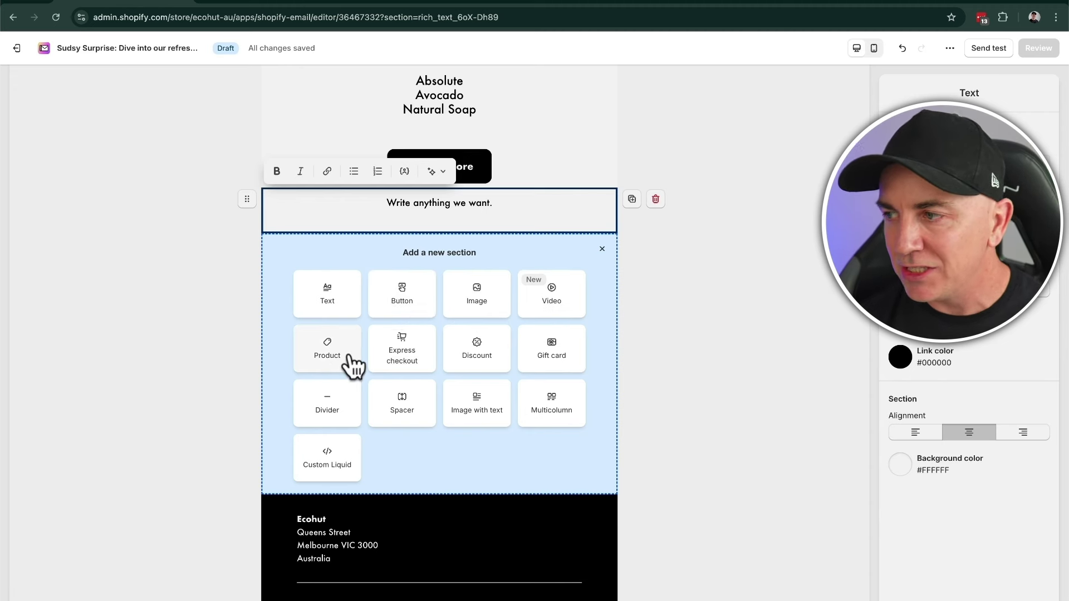
{"action": "left_click", "coordinate": [473, 359]}
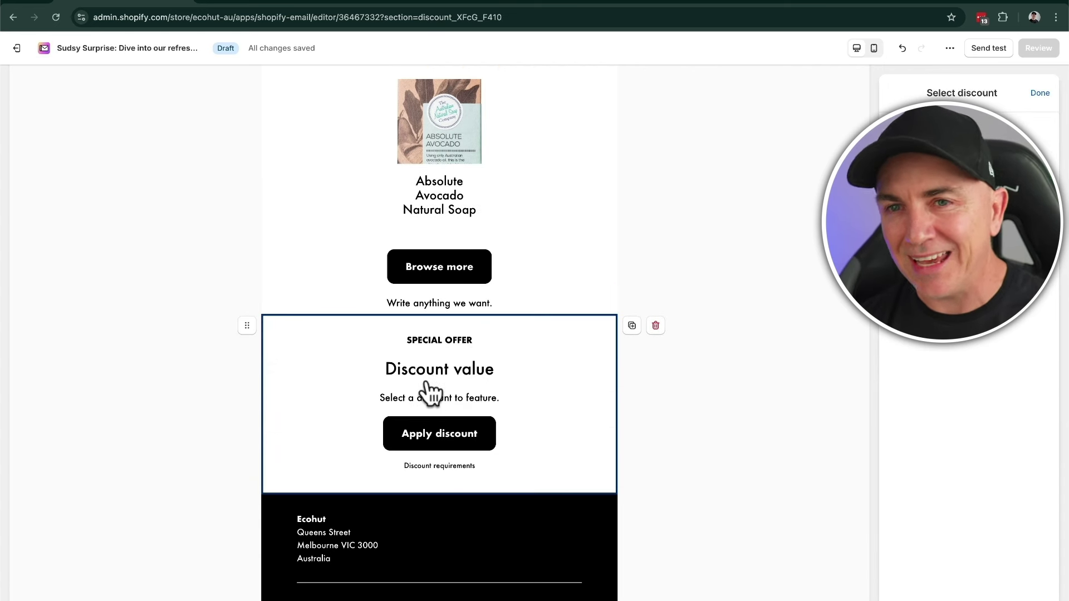
Open milled.com in another browser tab to find e-commerce email examples
{"action": "left_click", "coordinate": [352, 2]}
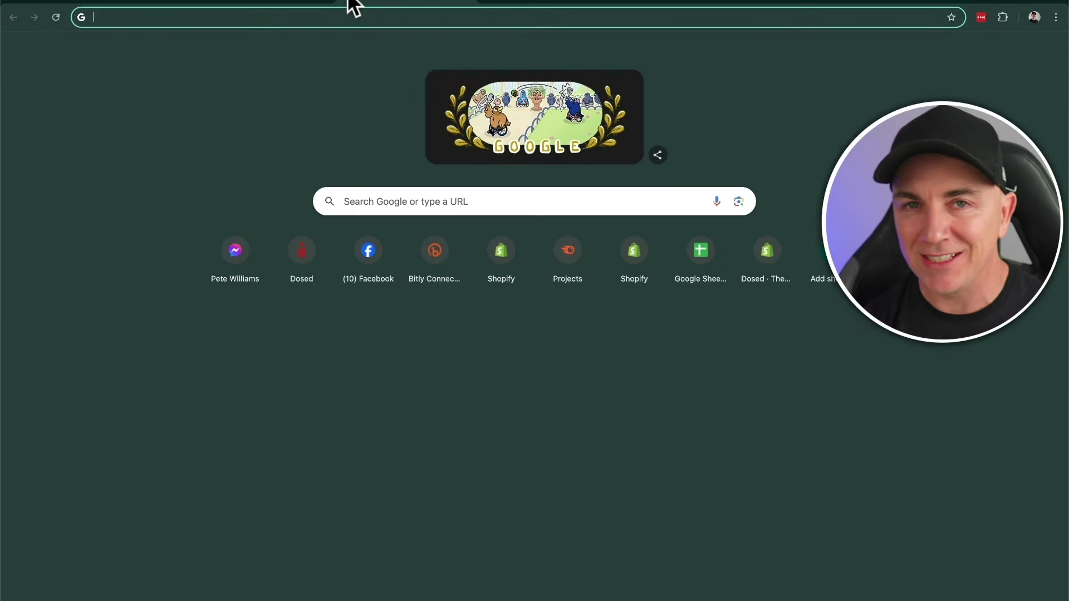
{"action": "type", "text": "milled.com"}
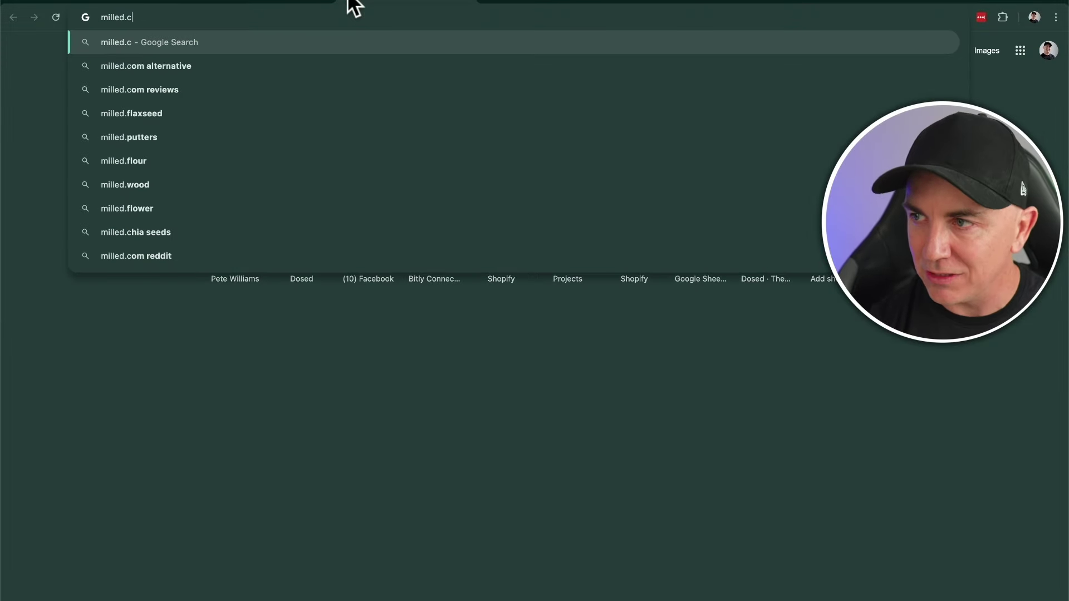
{"action": "key", "text": "Return"}
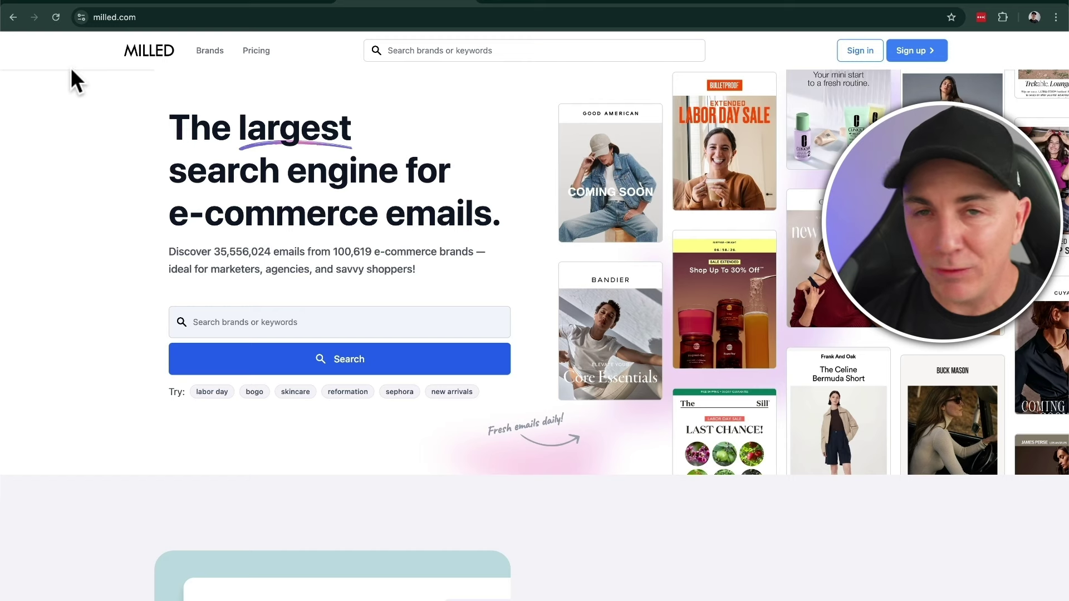
Search the Milled brand directory for gymshark and open the Gymshark brand page
{"action": "left_click", "coordinate": [203, 51]}
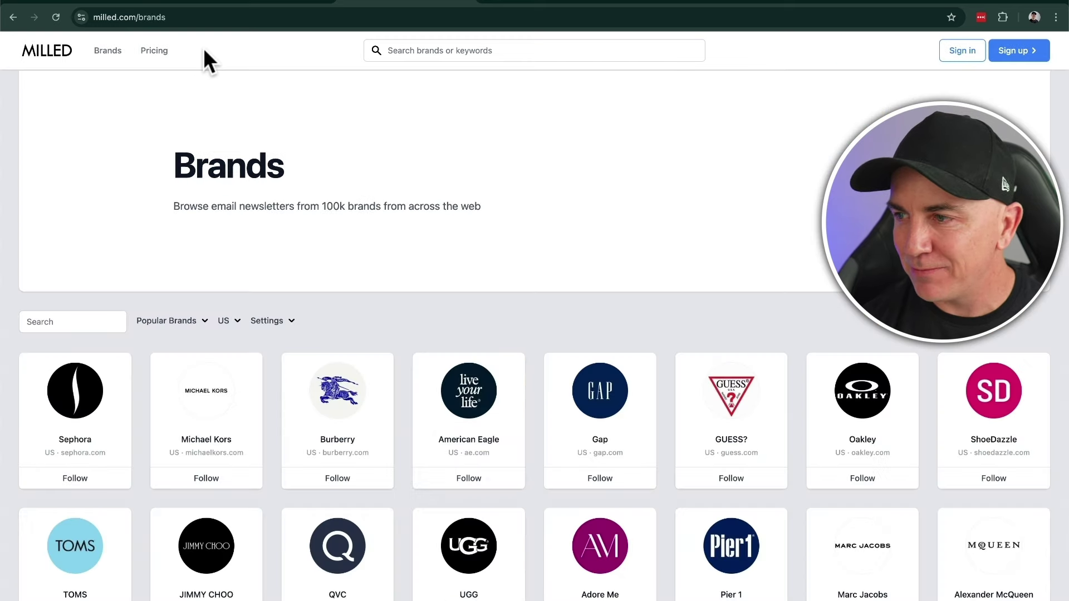
{"action": "left_click", "coordinate": [45, 323]}
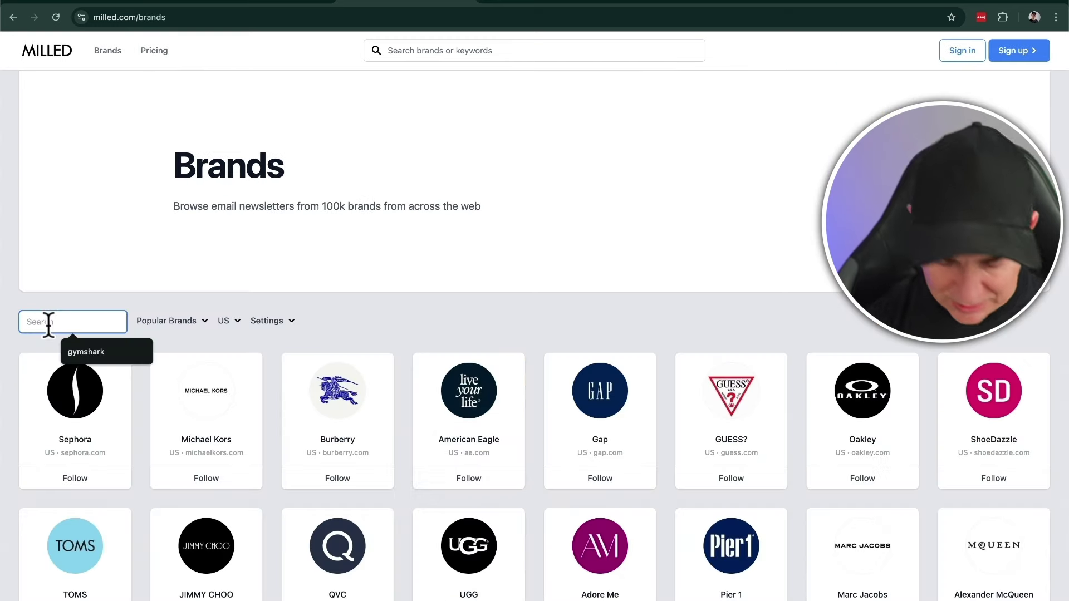
{"action": "left_click", "coordinate": [84, 352]}
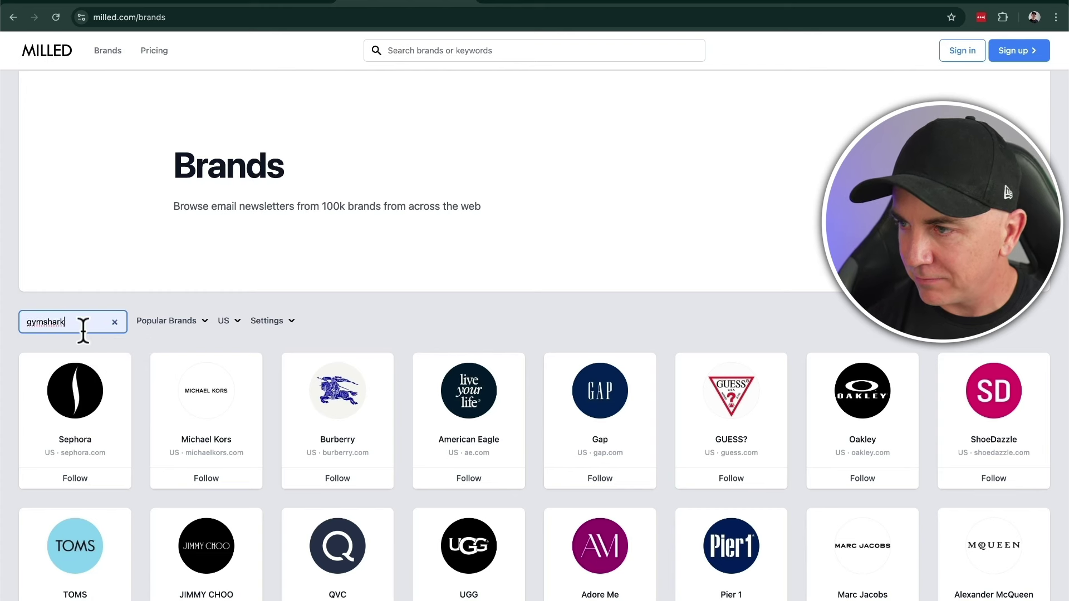
{"action": "key", "text": "Return"}
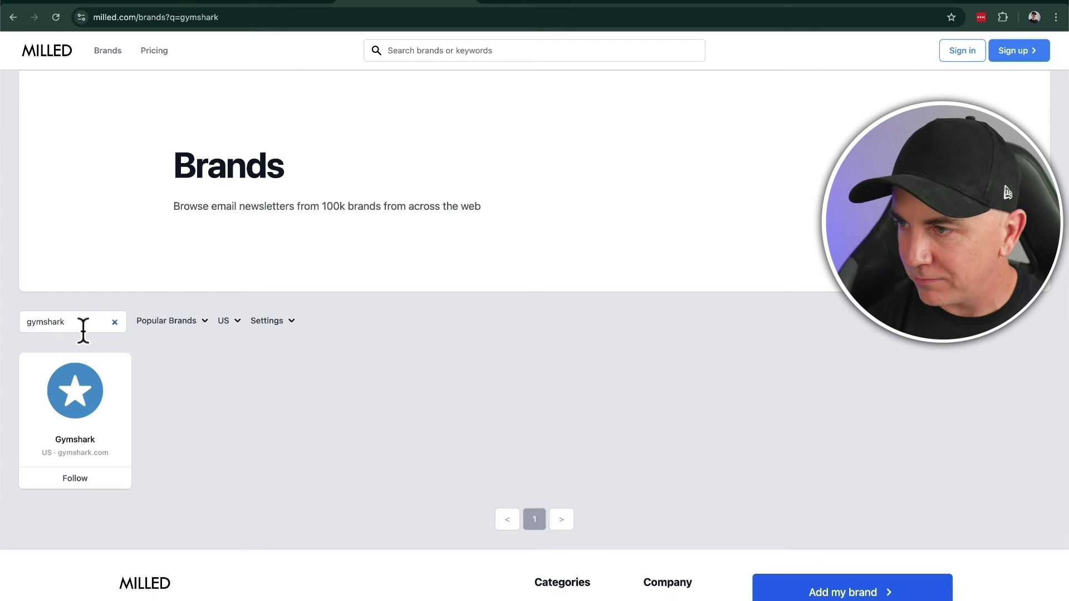
{"action": "left_click", "coordinate": [93, 451]}
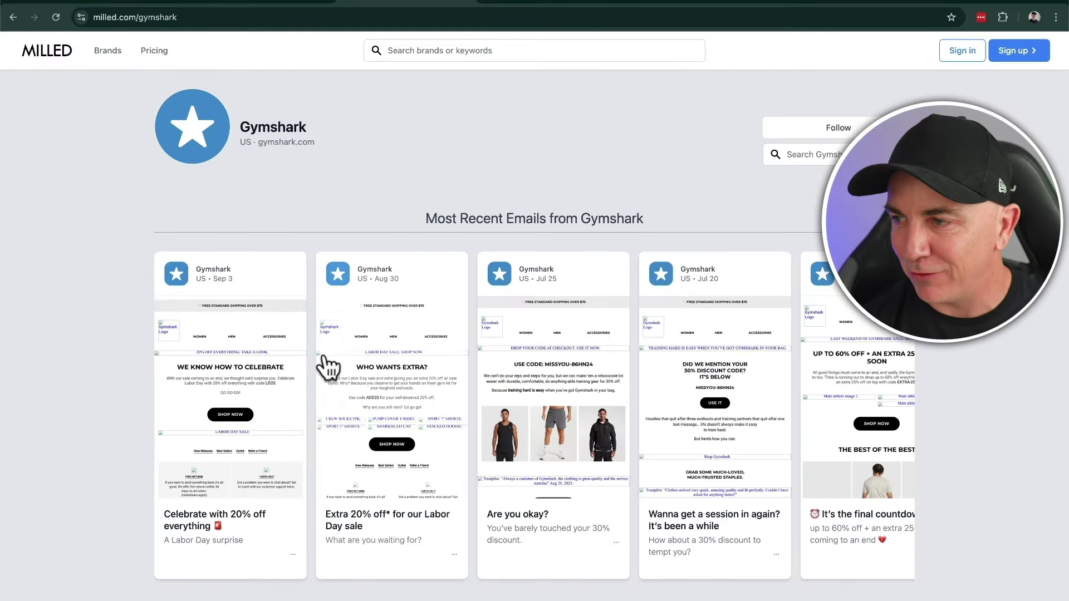
Browse Gymshark's recent and promotional emails, and examine the Jul 6 "Incase you needed *another* reason to shop the Sale" email
{"action": "scroll", "coordinate": [325, 368], "scroll_direction": "down", "scroll_amount": 2}
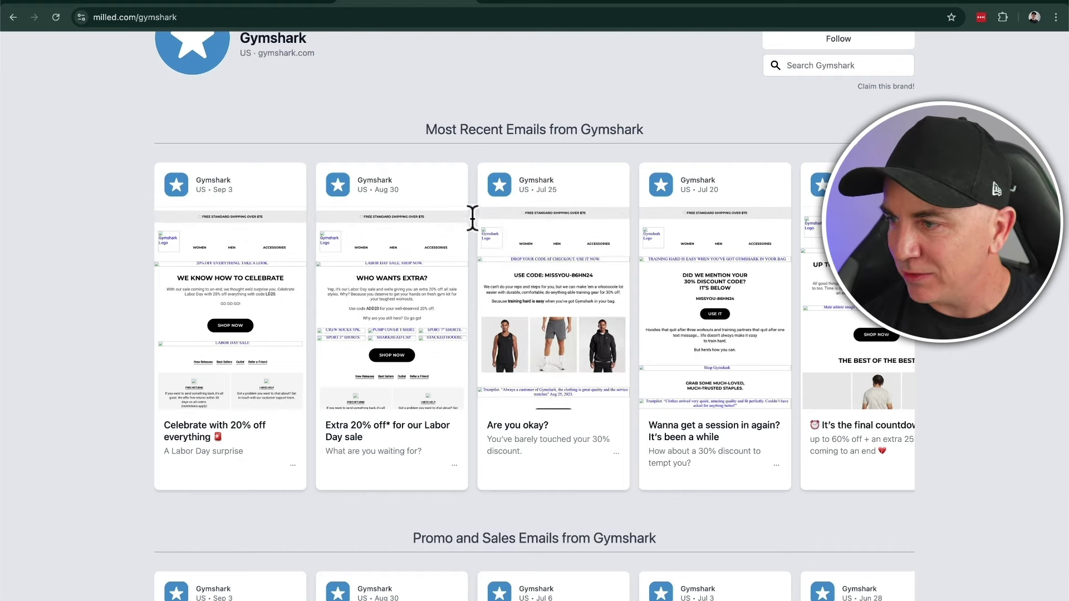
{"action": "scroll", "coordinate": [470, 216], "scroll_direction": "down", "scroll_amount": 3}
{"action": "scroll", "coordinate": [470, 217], "scroll_direction": "down", "scroll_amount": 4}
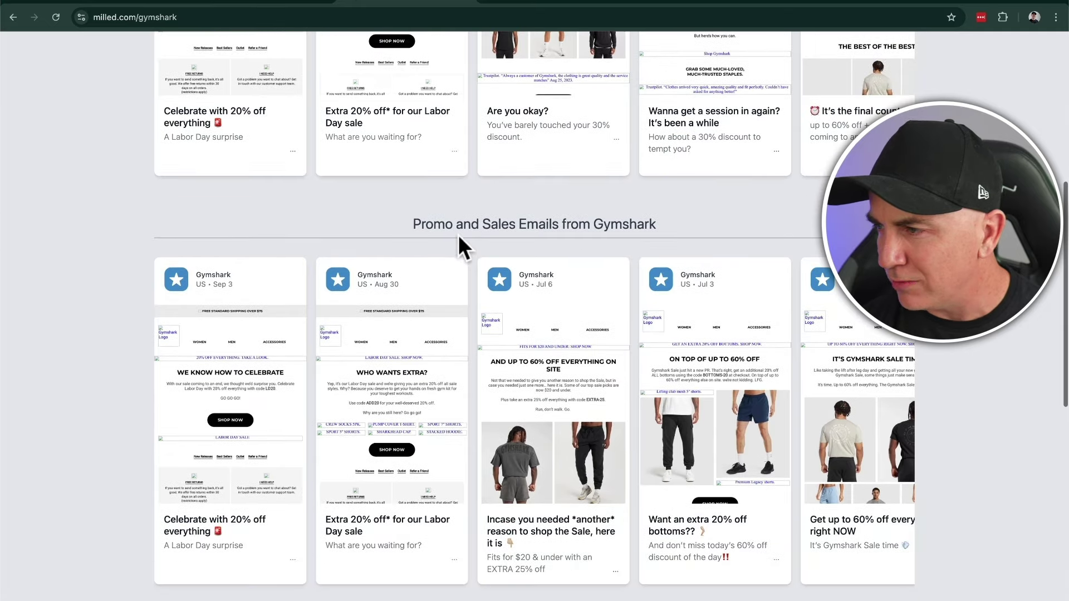
{"action": "left_click", "coordinate": [562, 412]}
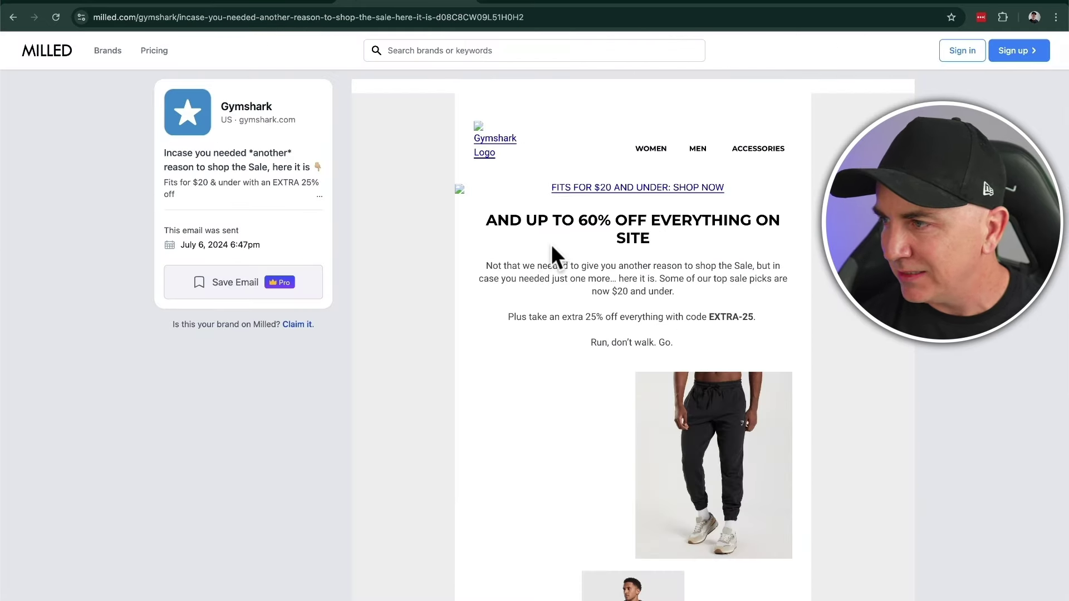
{"action": "scroll", "coordinate": [558, 252], "scroll_direction": "down", "scroll_amount": 2}
{"action": "scroll", "coordinate": [558, 256], "scroll_direction": "down", "scroll_amount": 10}
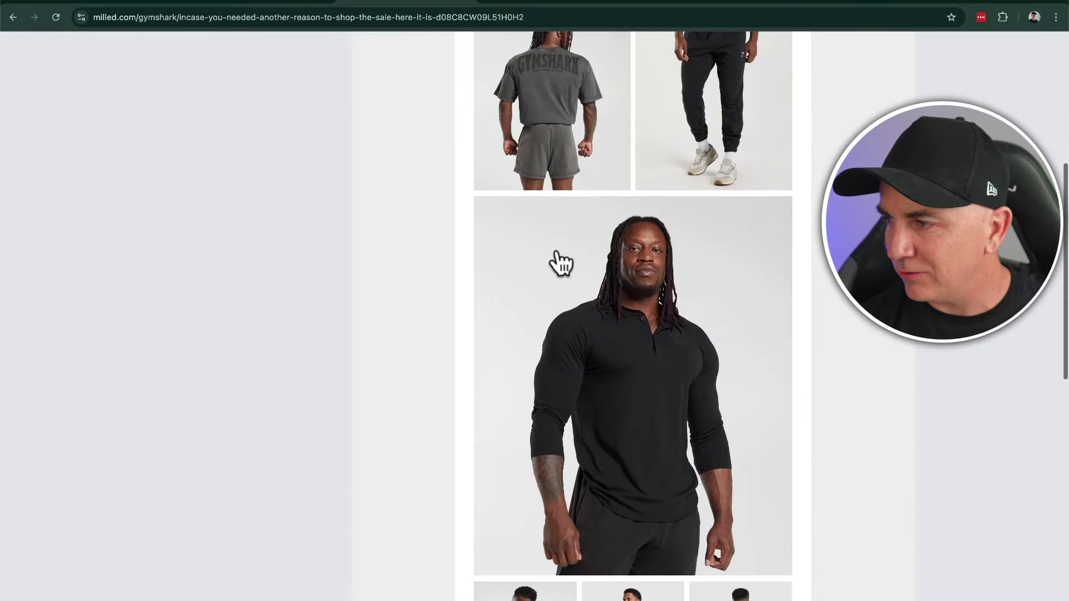
Review the rest of the Gymshark sale email down to its footer and return to the Gymshark brand page
{"action": "scroll", "coordinate": [559, 259], "scroll_direction": "up", "scroll_amount": 4}
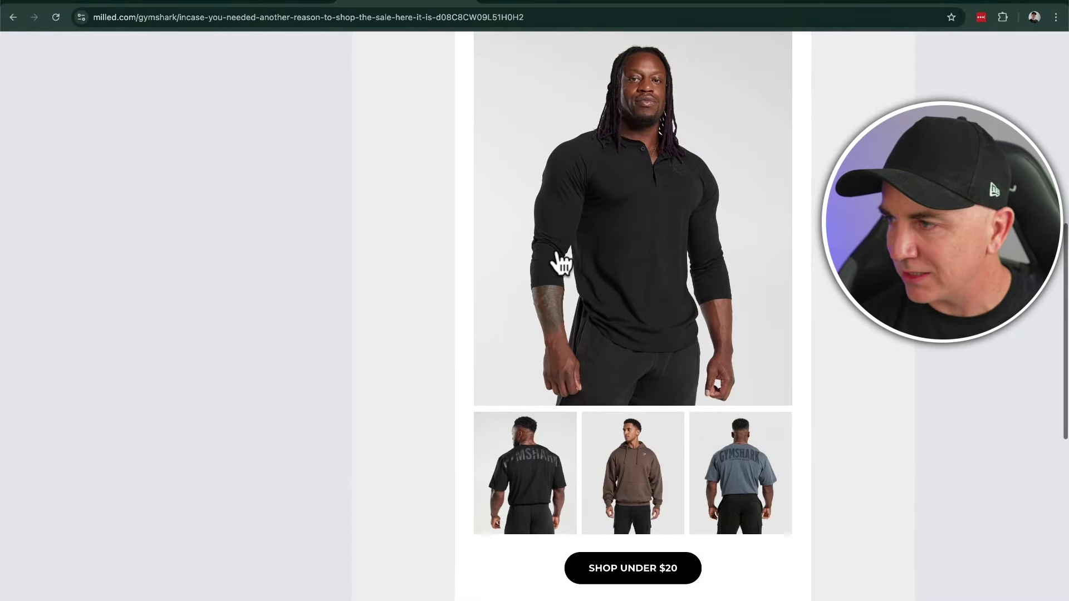
{"action": "scroll", "coordinate": [561, 262], "scroll_direction": "down", "scroll_amount": 3}
{"action": "scroll", "coordinate": [624, 382], "scroll_direction": "down", "scroll_amount": 3}
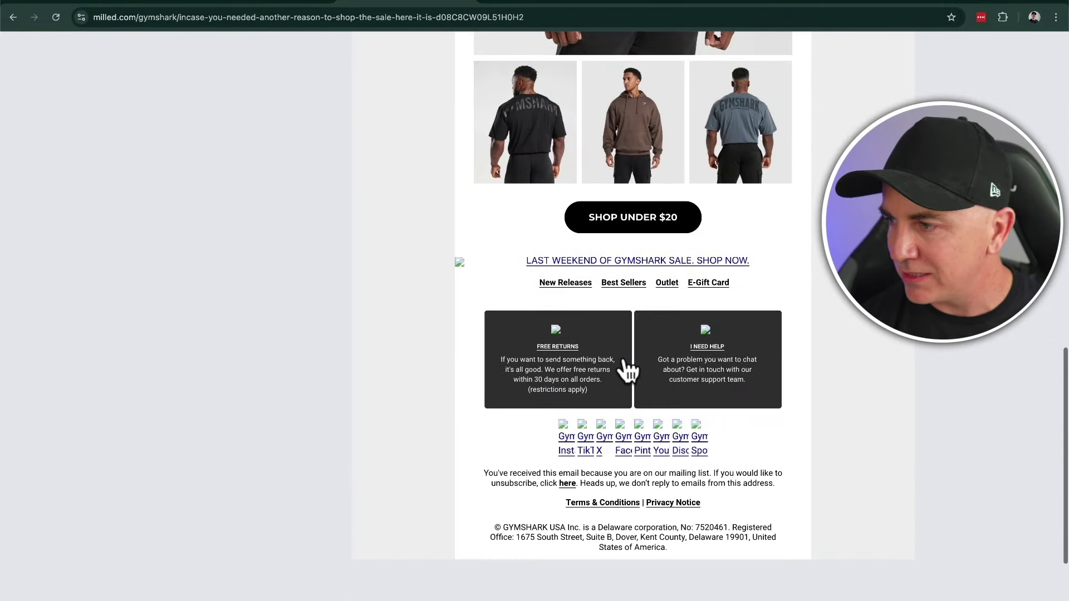
{"action": "scroll", "coordinate": [625, 366], "scroll_direction": "up", "scroll_amount": 15}
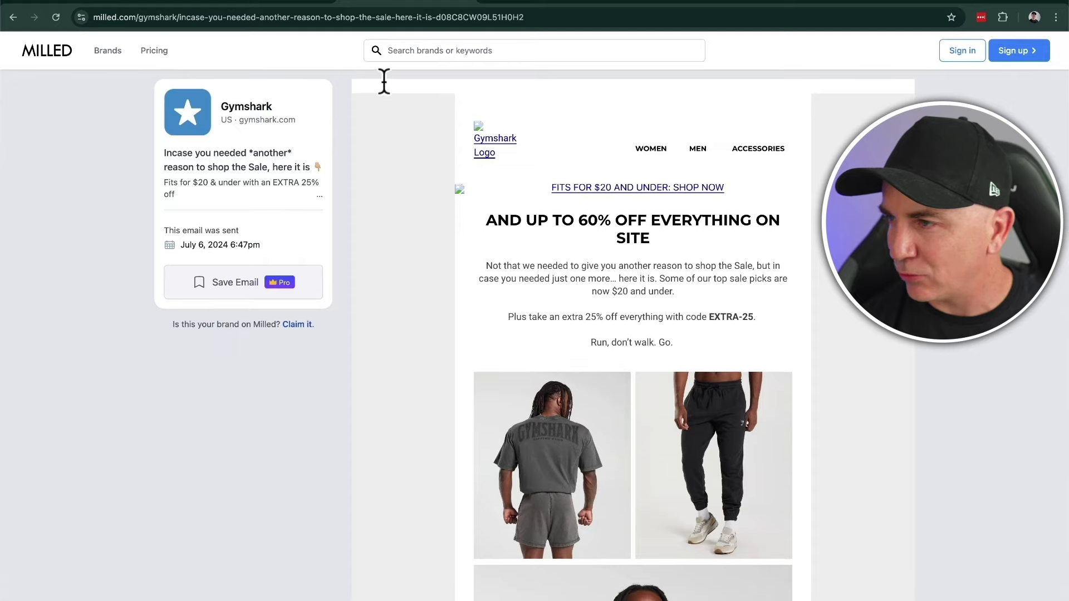
{"action": "left_click", "coordinate": [16, 20]}
{"action": "scroll", "coordinate": [239, 223], "scroll_direction": "up", "scroll_amount": 7}
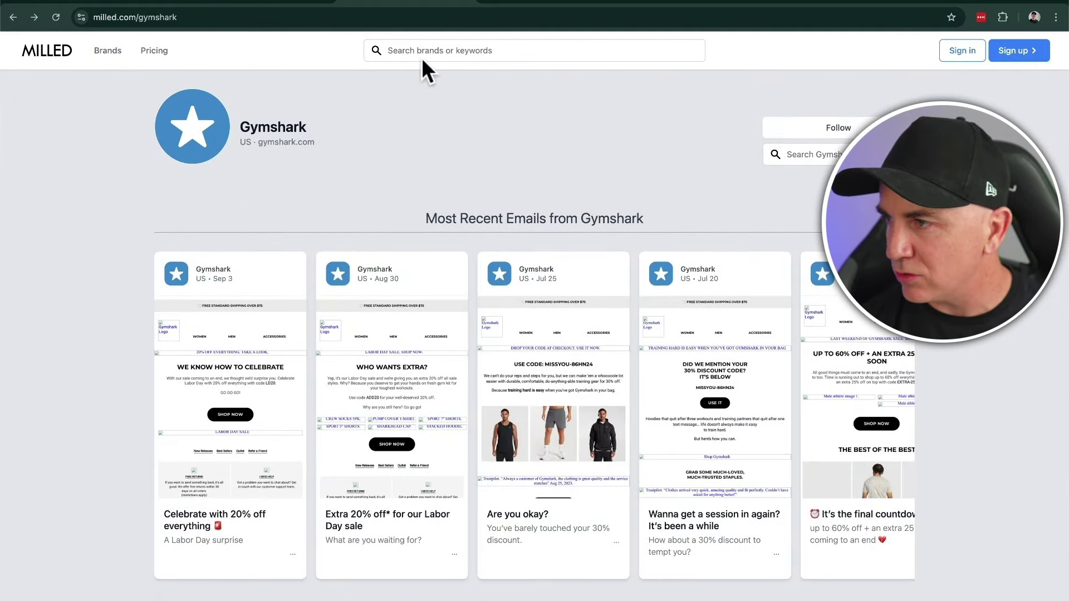
Search Milled for Nike and open the NIKE brand page
{"action": "left_click", "coordinate": [423, 51]}
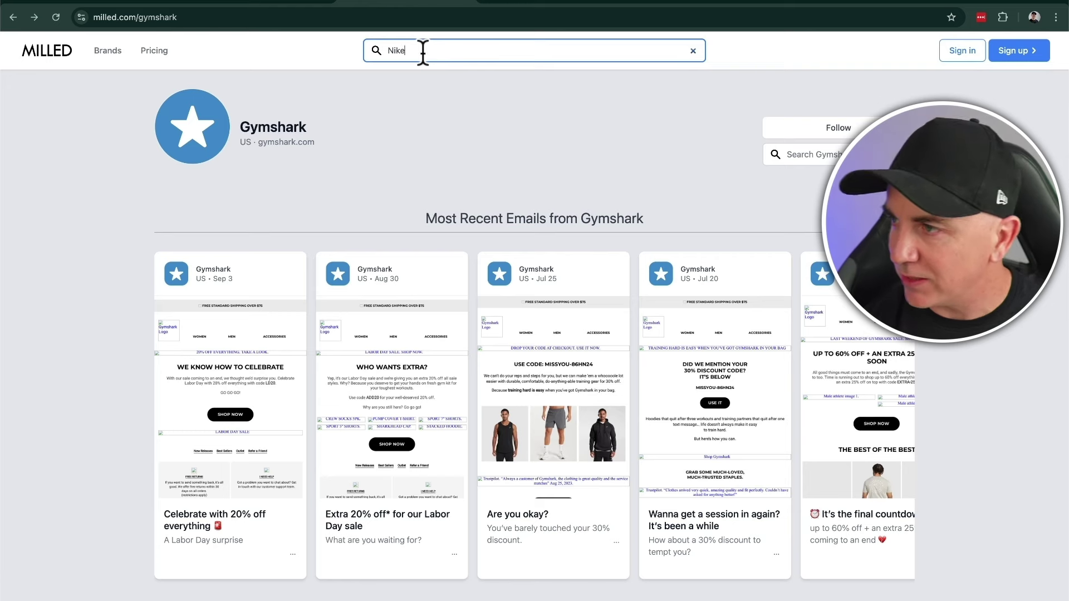
{"action": "type", "text": "Nike"}
{"action": "key", "text": "Return"}
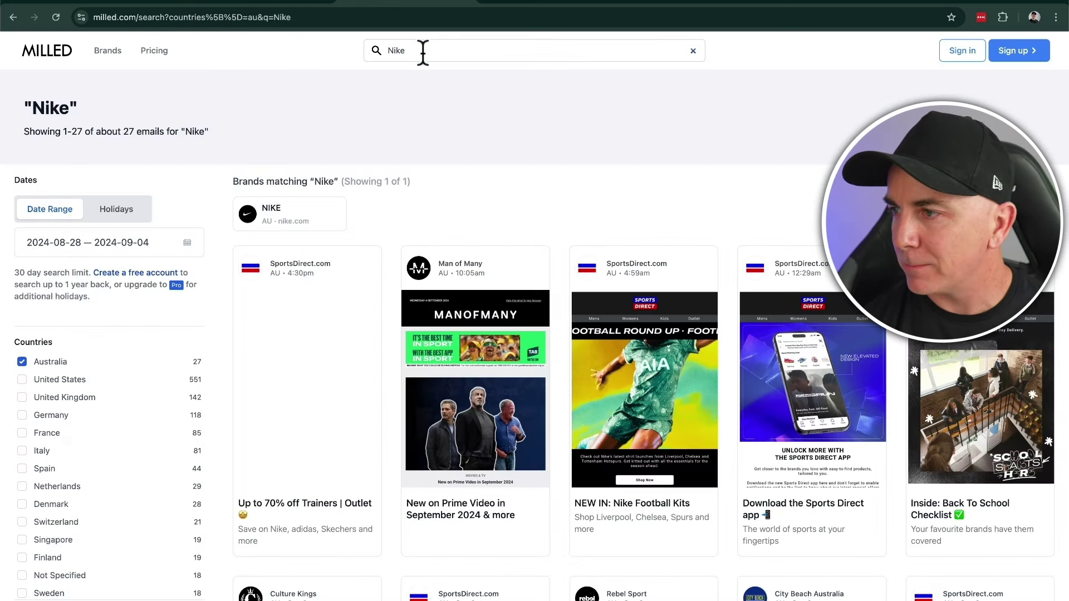
{"action": "left_click", "coordinate": [268, 213]}
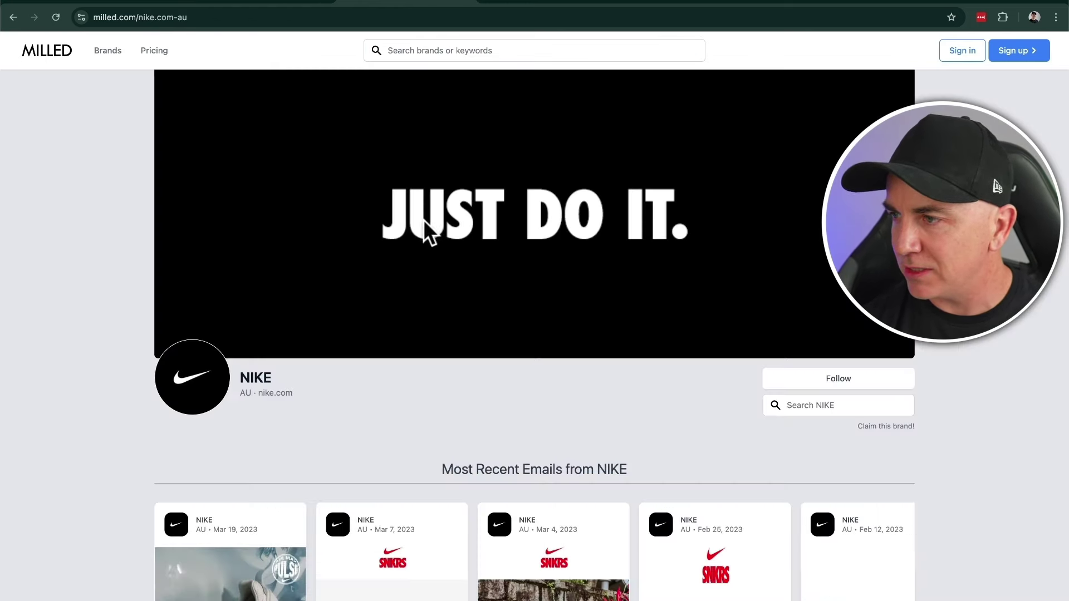
Open NIKE's "First Look: Air Max Pulse" email and examine its images, copy blocks, call to action and footer
{"action": "scroll", "coordinate": [425, 217], "scroll_direction": "down", "scroll_amount": 2}
{"action": "scroll", "coordinate": [426, 217], "scroll_direction": "down", "scroll_amount": 2}
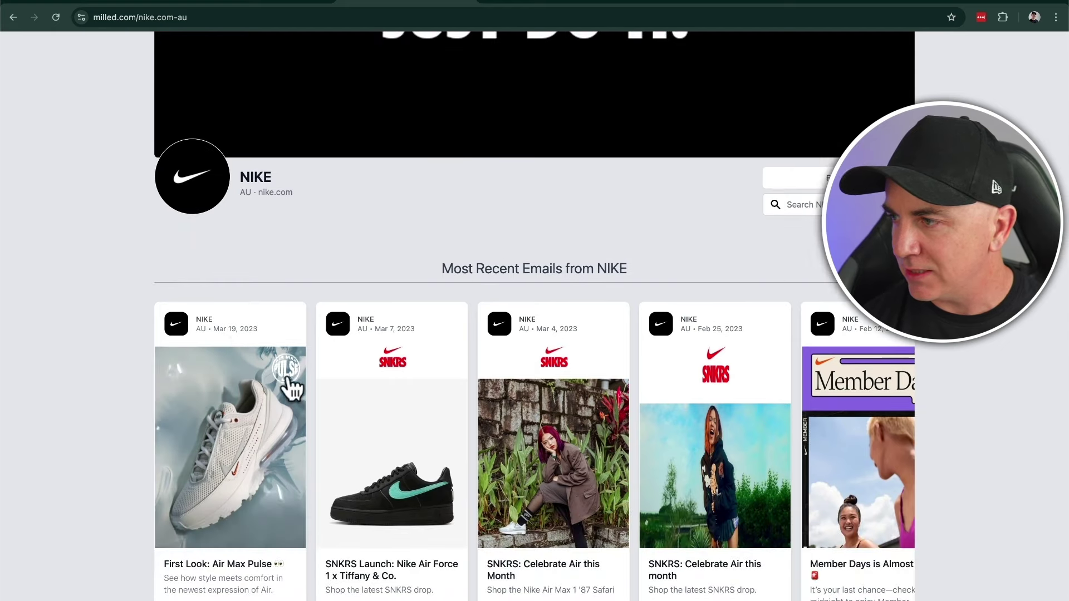
{"action": "left_click", "coordinate": [269, 410]}
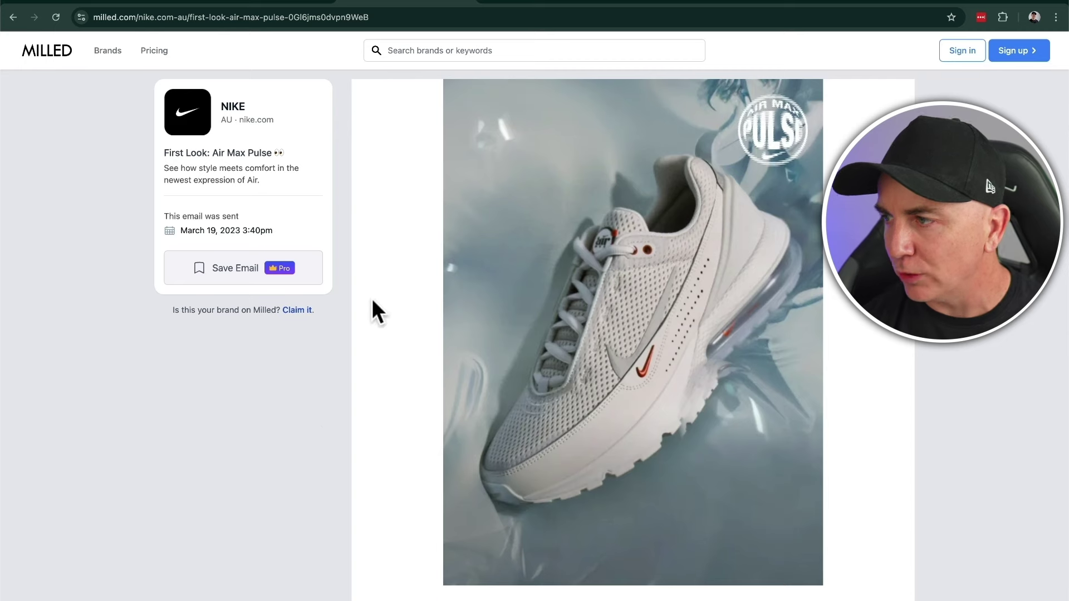
{"action": "scroll", "coordinate": [384, 331], "scroll_direction": "down", "scroll_amount": 2}
{"action": "scroll", "coordinate": [394, 349], "scroll_direction": "up", "scroll_amount": 2}
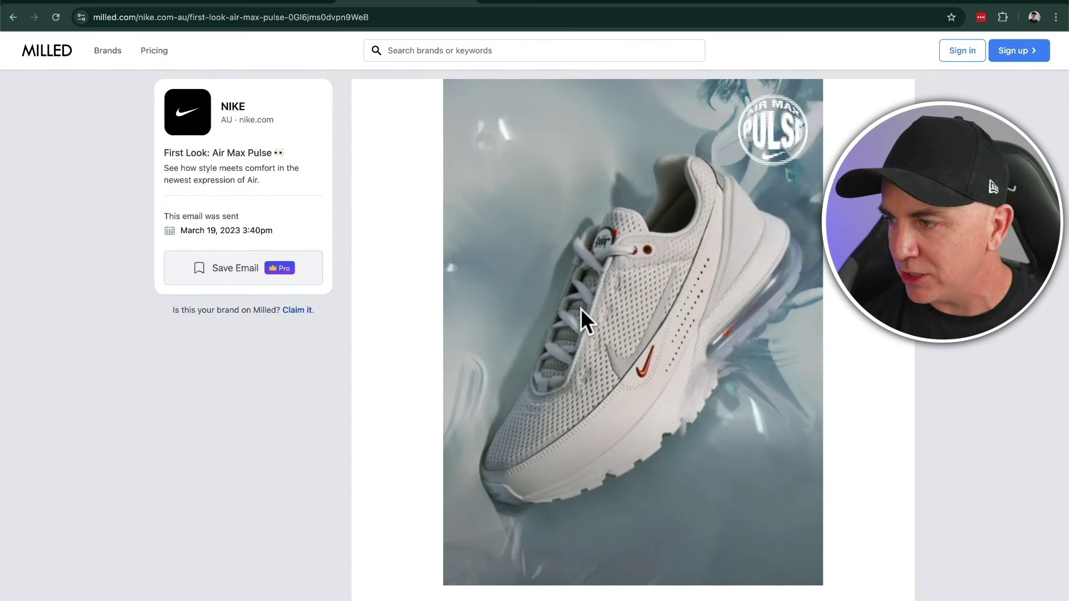
{"action": "scroll", "coordinate": [583, 320], "scroll_direction": "down", "scroll_amount": 3}
{"action": "left_click", "coordinate": [631, 504]}
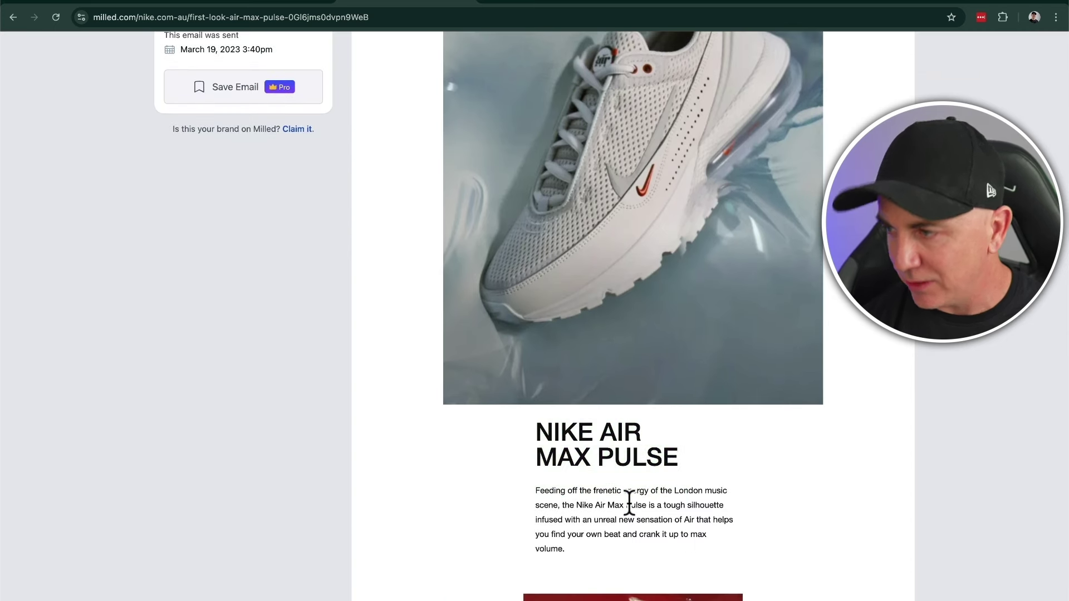
{"action": "scroll", "coordinate": [629, 503], "scroll_direction": "down", "scroll_amount": 3}
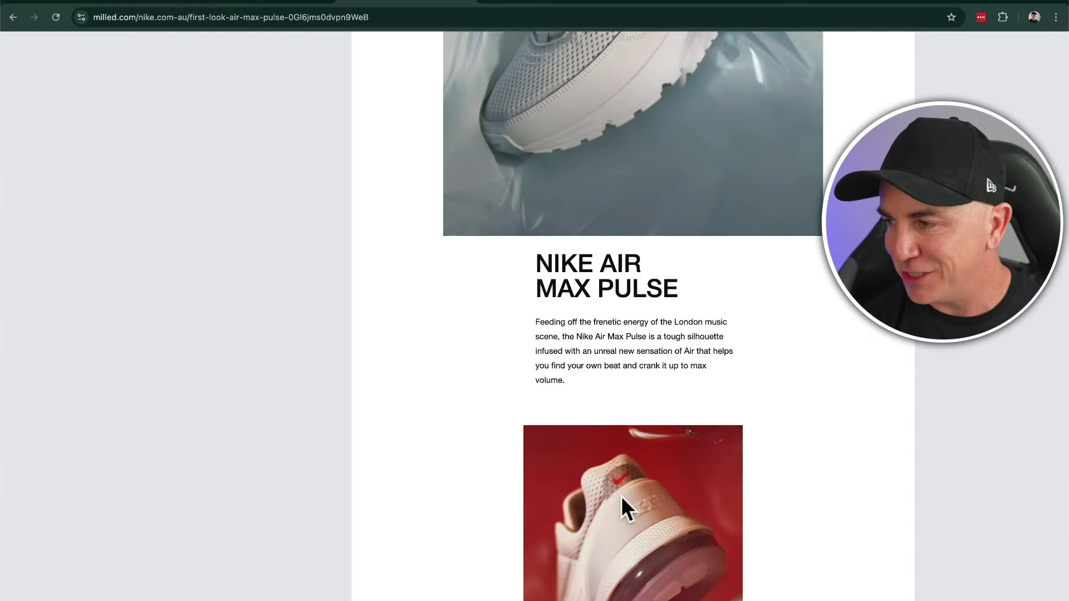
{"action": "scroll", "coordinate": [624, 506], "scroll_direction": "down", "scroll_amount": 4}
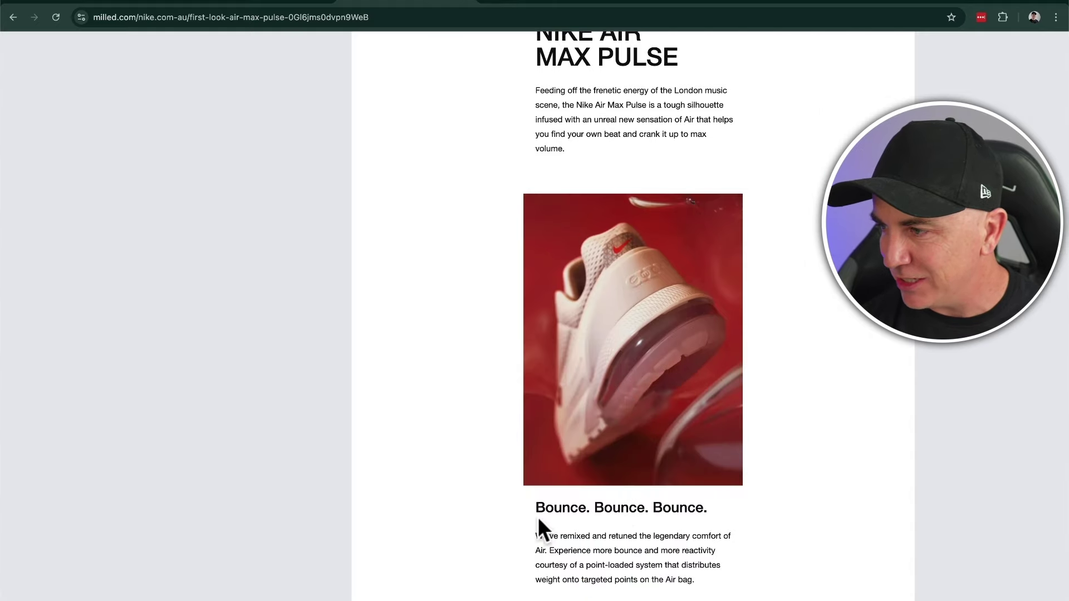
{"action": "left_click_drag", "start_coordinate": [538, 526], "coordinate": [644, 575]}
{"action": "scroll", "coordinate": [644, 580], "scroll_direction": "down", "scroll_amount": 12}
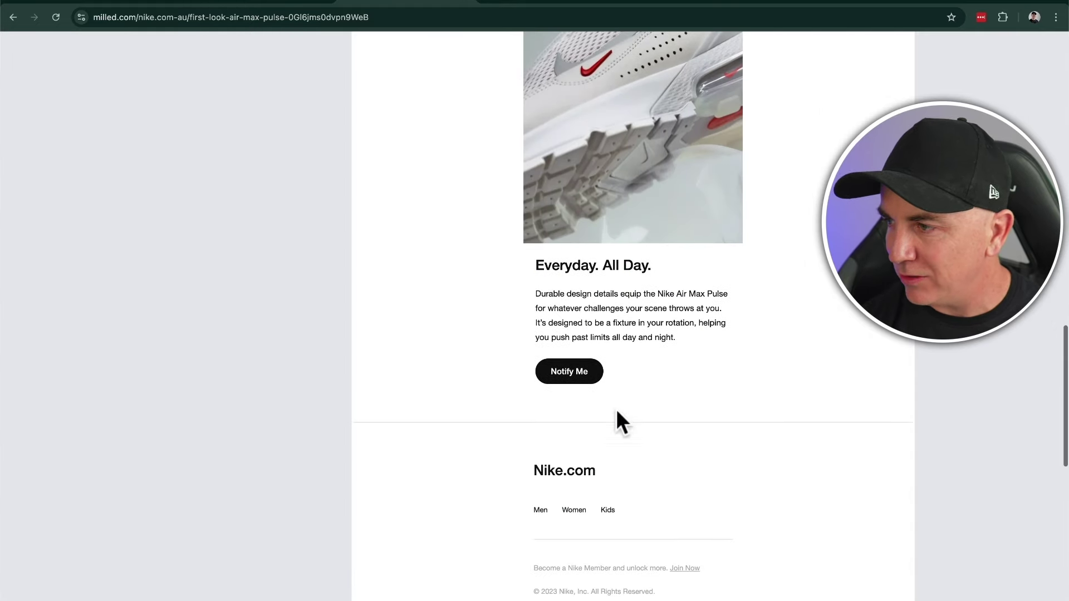
{"action": "scroll", "coordinate": [691, 476], "scroll_direction": "up", "scroll_amount": 20}
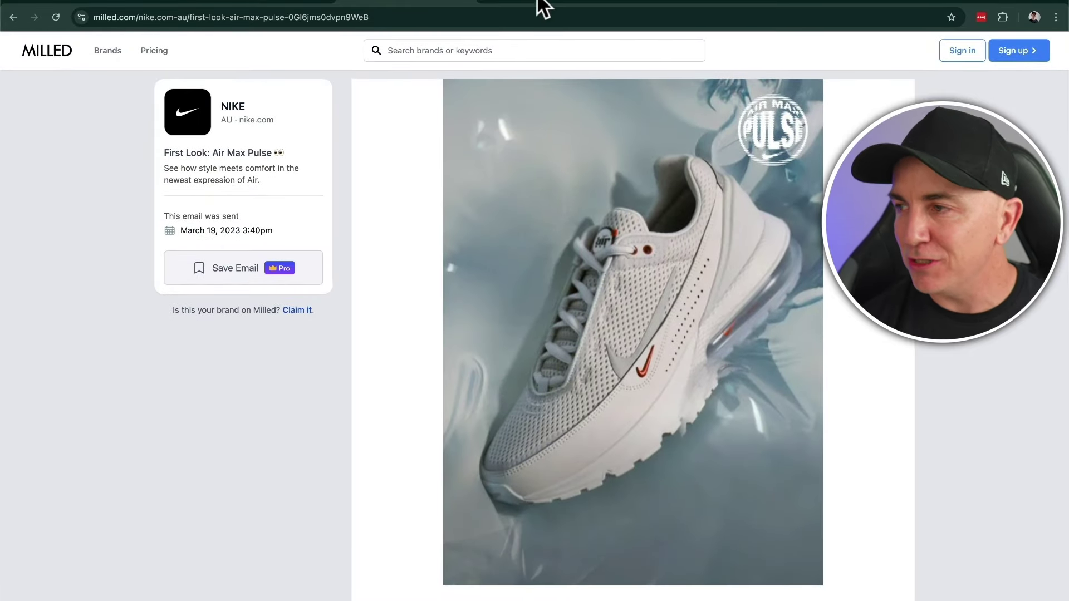
Open the Really Good Emails website in another browser tab
{"action": "left_click", "coordinate": [486, 2]}
{"action": "type", "text": "reall"}
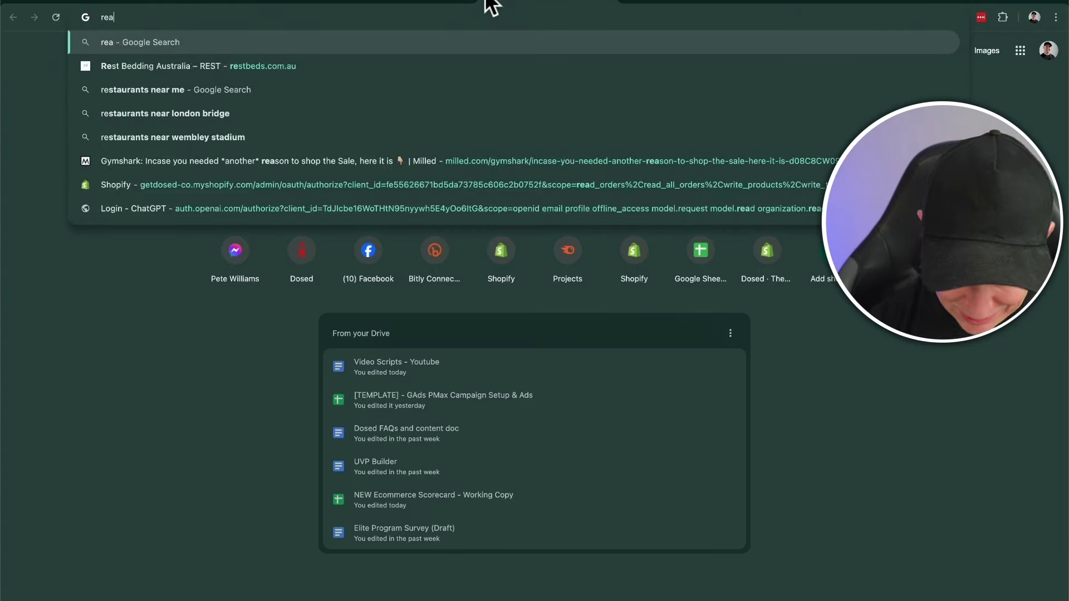
{"action": "type", "text": "ygood emails"}
{"action": "key", "text": "Return"}
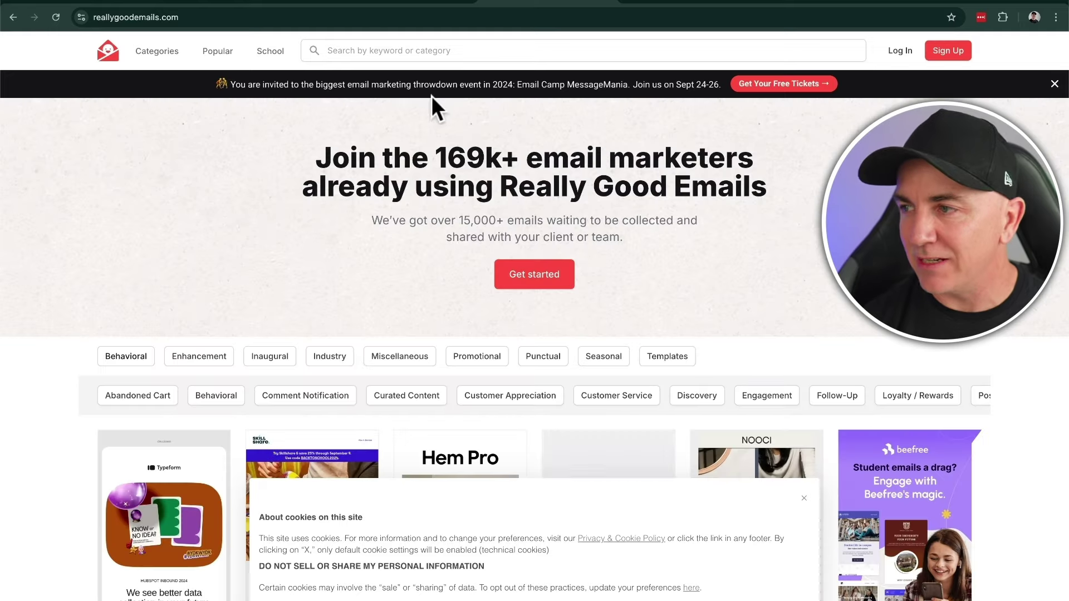
Search Really Good Emails for coffee
{"action": "left_click", "coordinate": [416, 50]}
{"action": "type", "text": "coffee"}
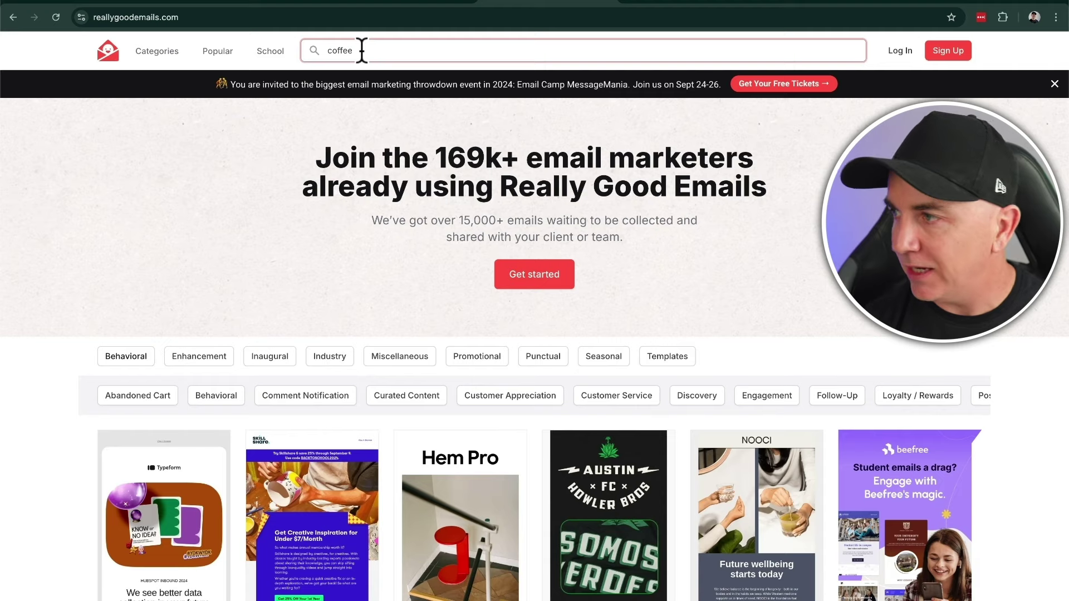
{"action": "key", "text": "Return"}
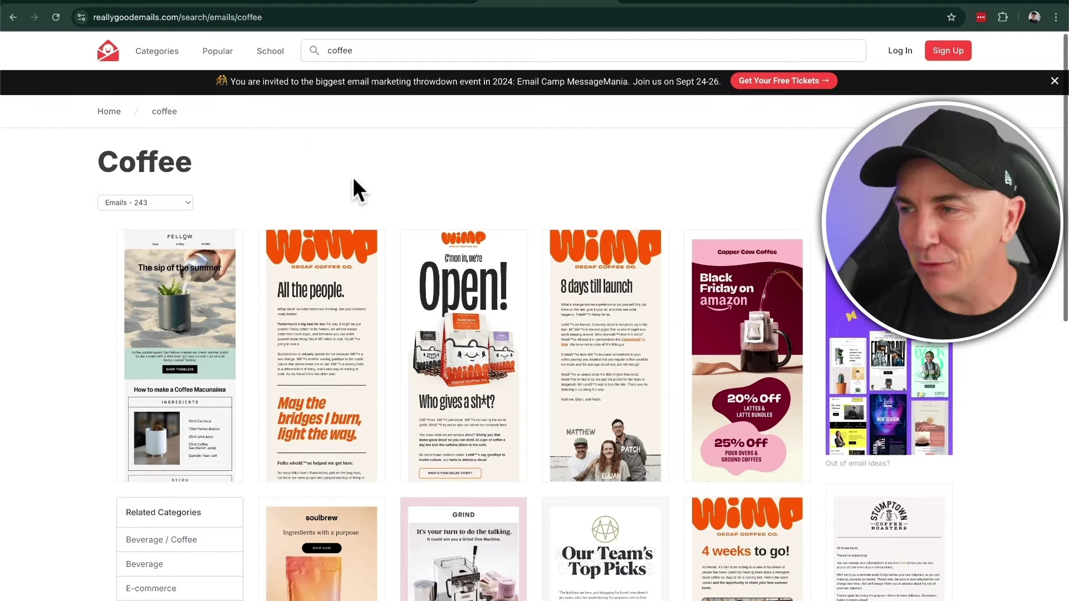
Open Fellow's "The ultimate summer coffee cocktail" email and examine its layout down to the footer
{"action": "scroll", "coordinate": [342, 223], "scroll_direction": "down", "scroll_amount": 1}
{"action": "left_click", "coordinate": [196, 268]}
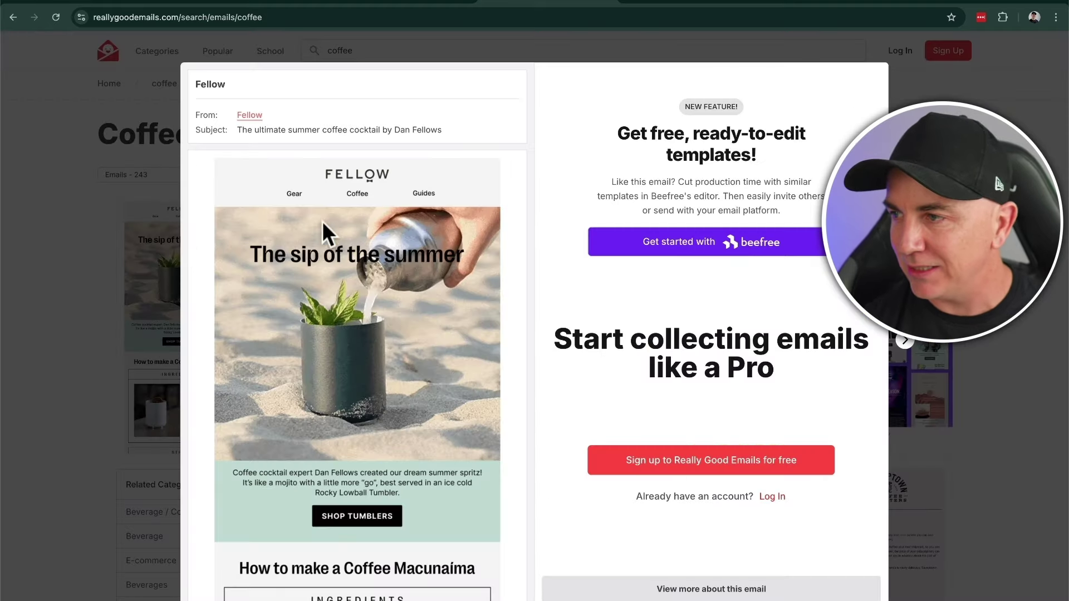
{"action": "scroll", "coordinate": [373, 200], "scroll_direction": "down", "scroll_amount": 7}
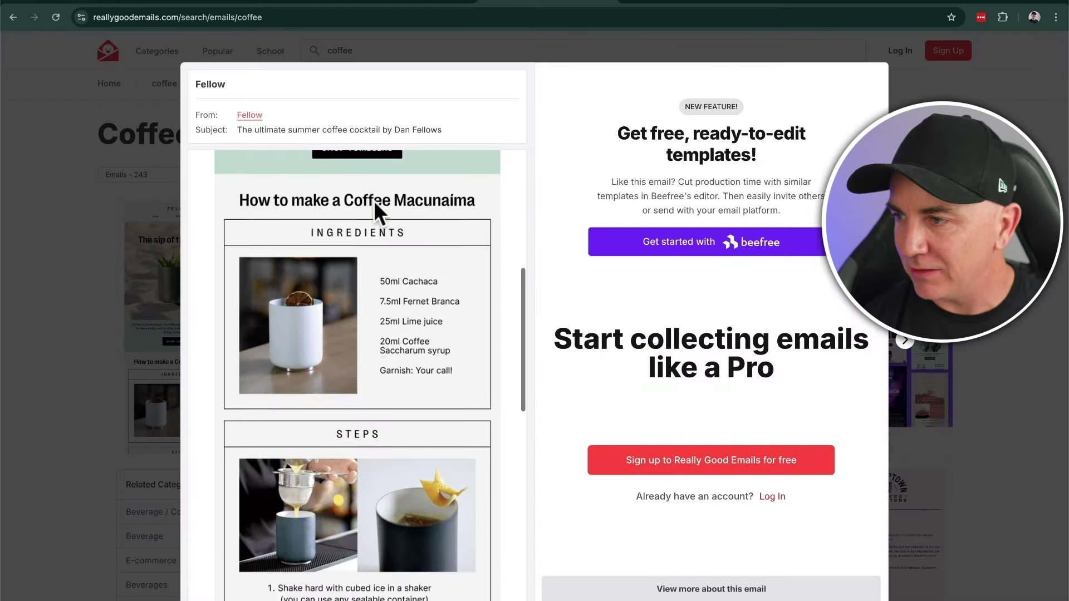
{"action": "scroll", "coordinate": [374, 204], "scroll_direction": "down", "scroll_amount": 10}
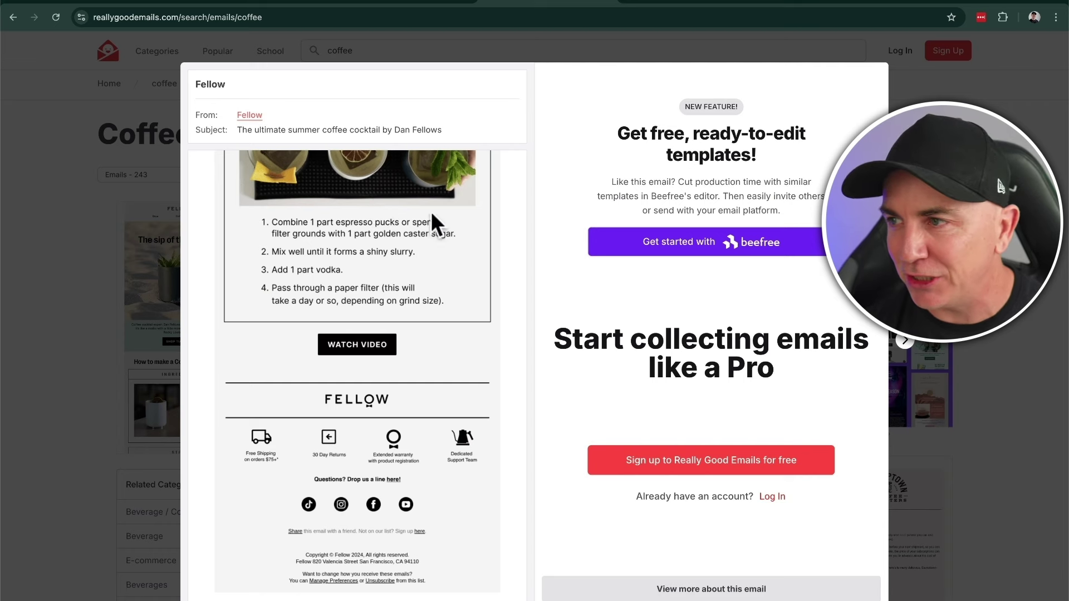
Switch back to the Shopify Email draft, deselect the discount section and leave the email color settings
{"action": "left_click", "coordinate": [132, 5]}
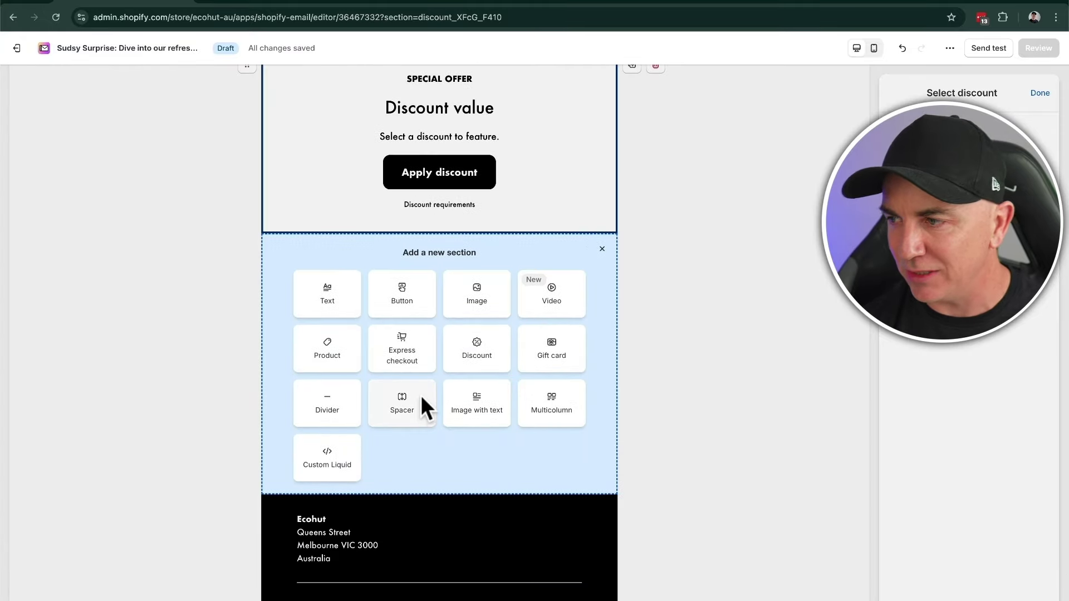
{"action": "scroll", "coordinate": [599, 411], "scroll_direction": "up", "scroll_amount": 1}
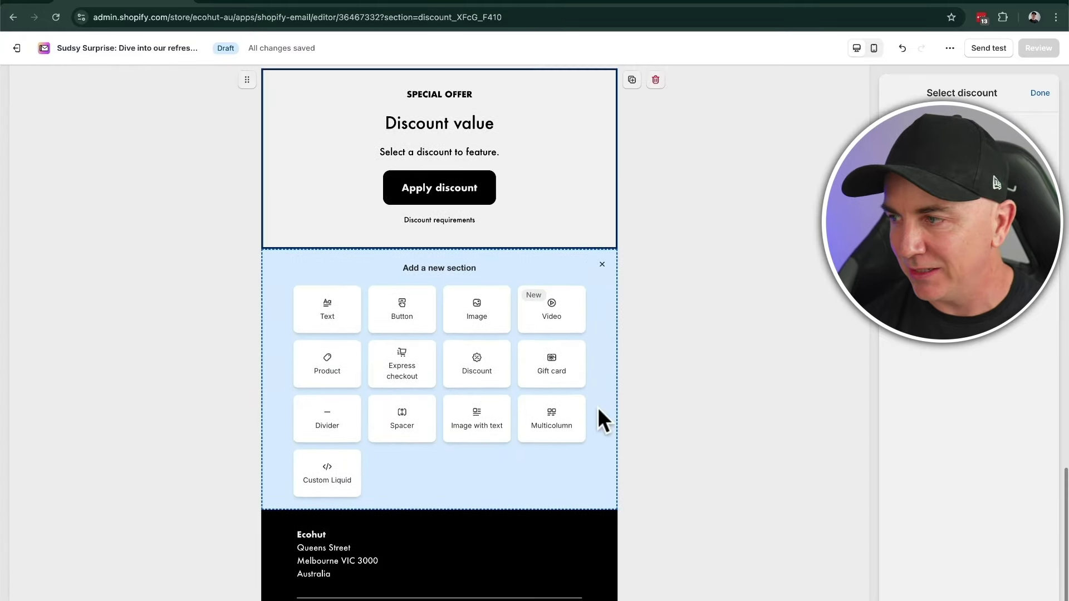
{"action": "scroll", "coordinate": [598, 410], "scroll_direction": "up", "scroll_amount": 15}
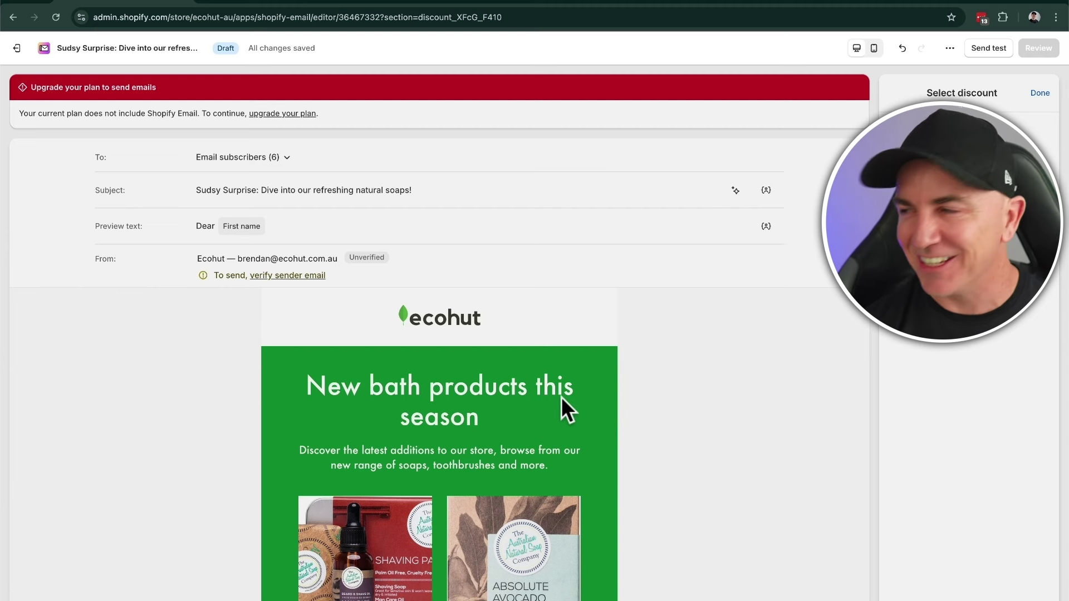
{"action": "left_click", "coordinate": [682, 389]}
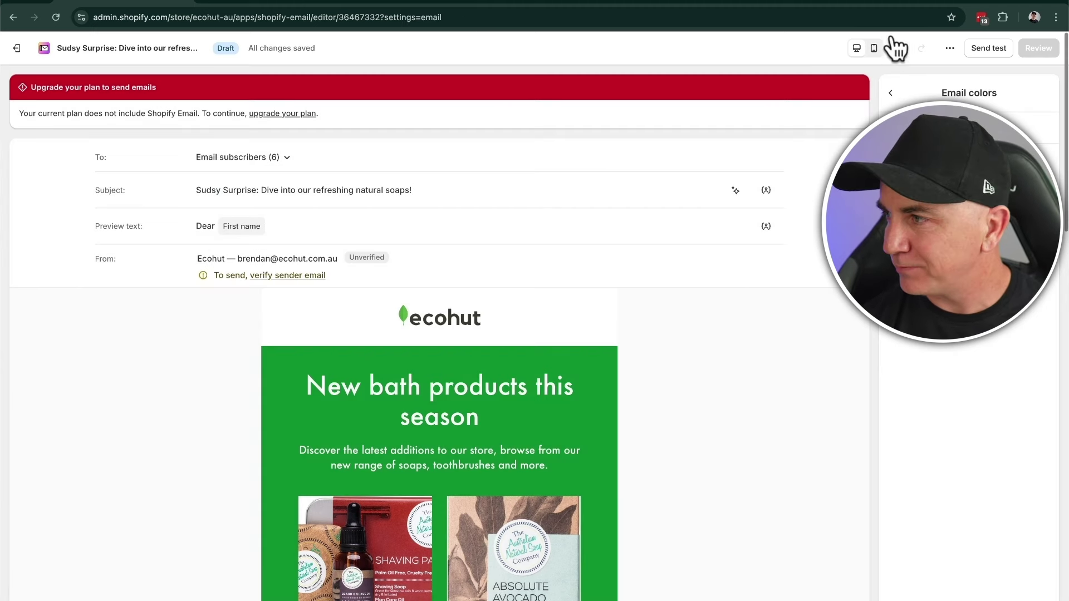
{"action": "left_click", "coordinate": [891, 92]}
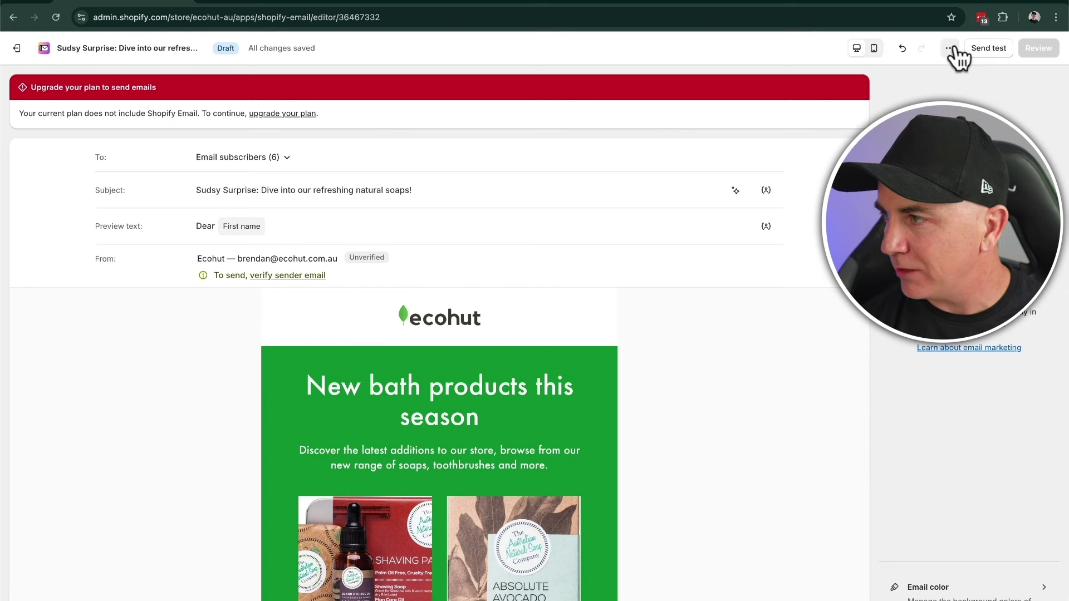
Try to send a test email of the campaign to a personal address, and close the test dialog
{"action": "left_click", "coordinate": [984, 50]}
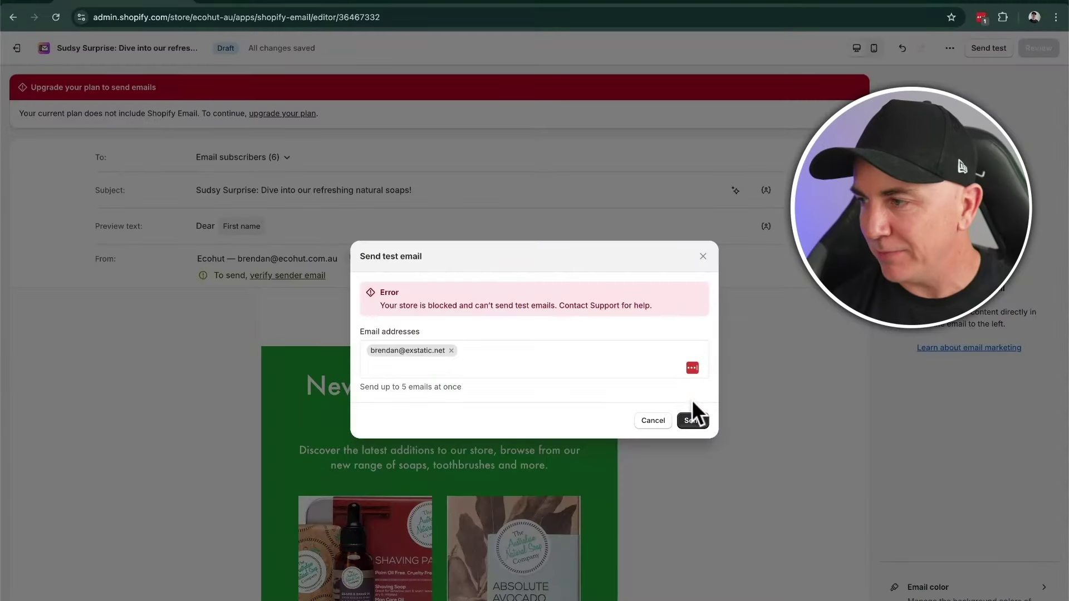
{"action": "left_click", "coordinate": [650, 422]}
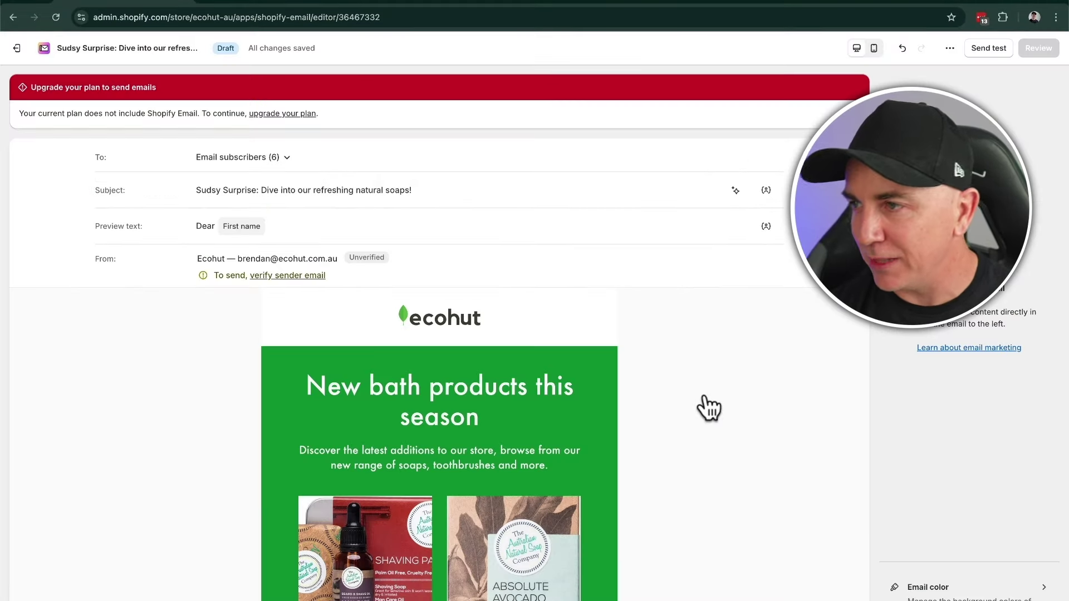